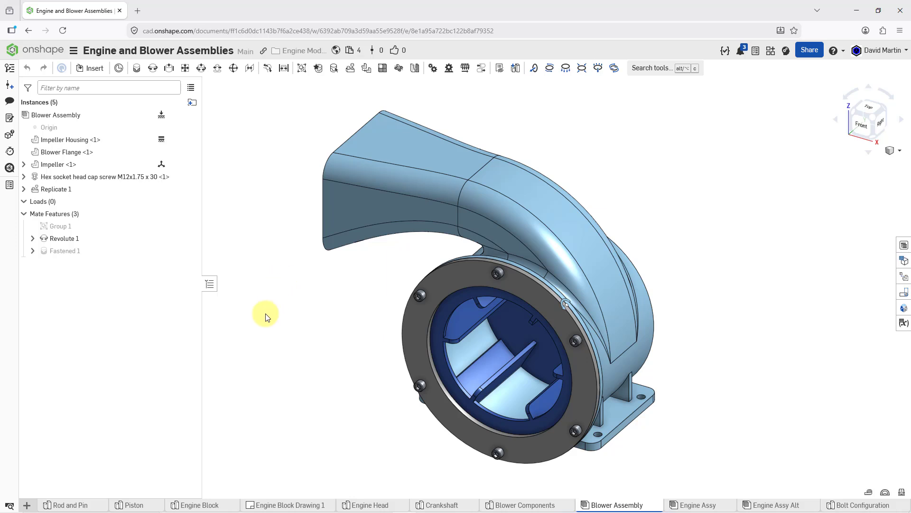
Create a new Part Studio in the document and rename it as Frame
left_click(27, 506)
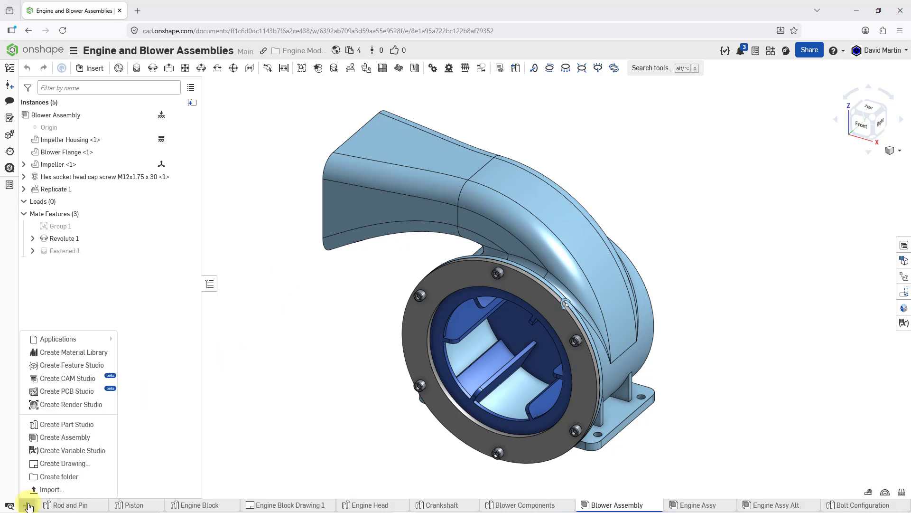
left_click(53, 427)
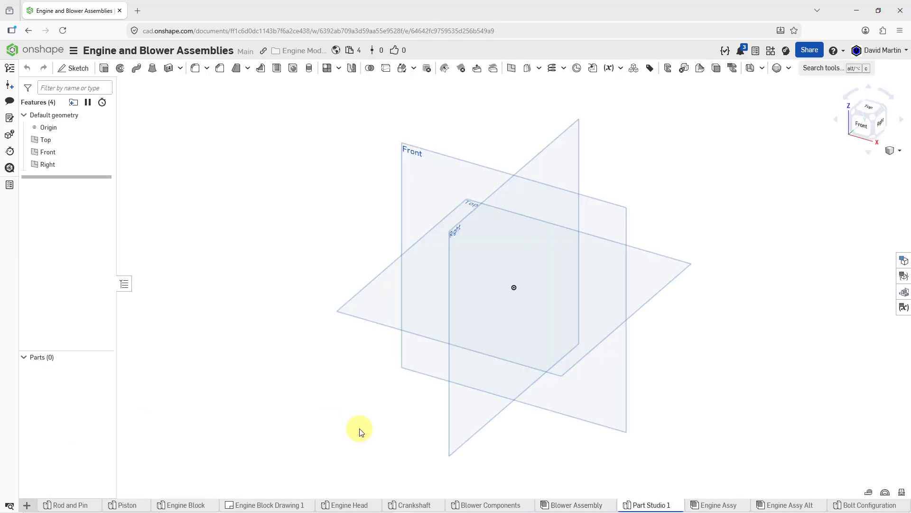
right_click(644, 507)
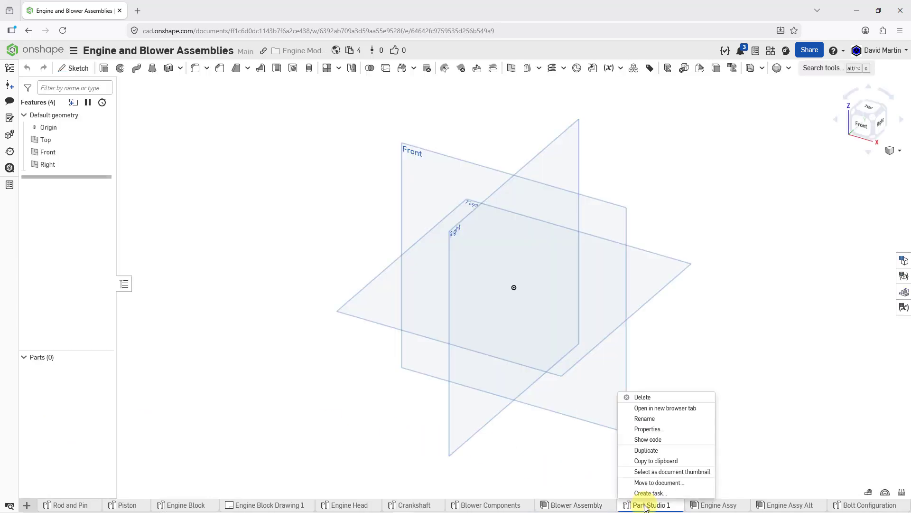
left_click(646, 418)
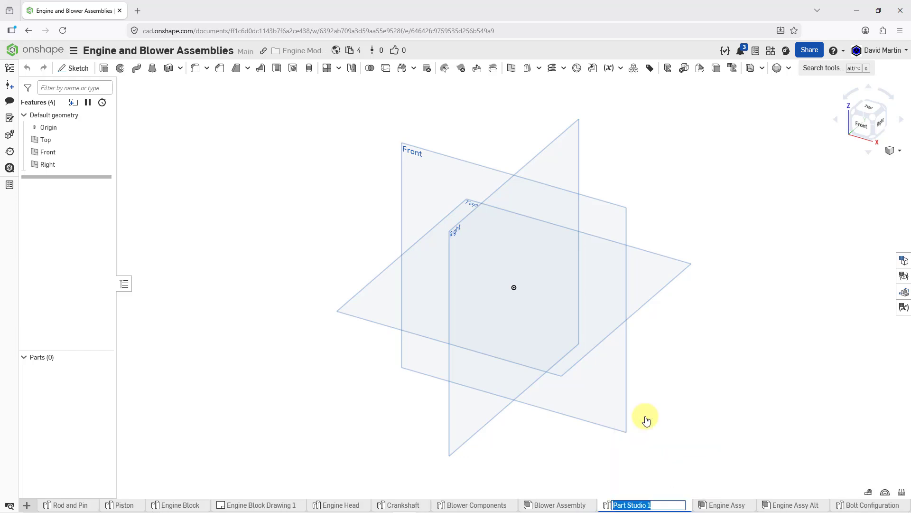
type("Frame")
key("Return")
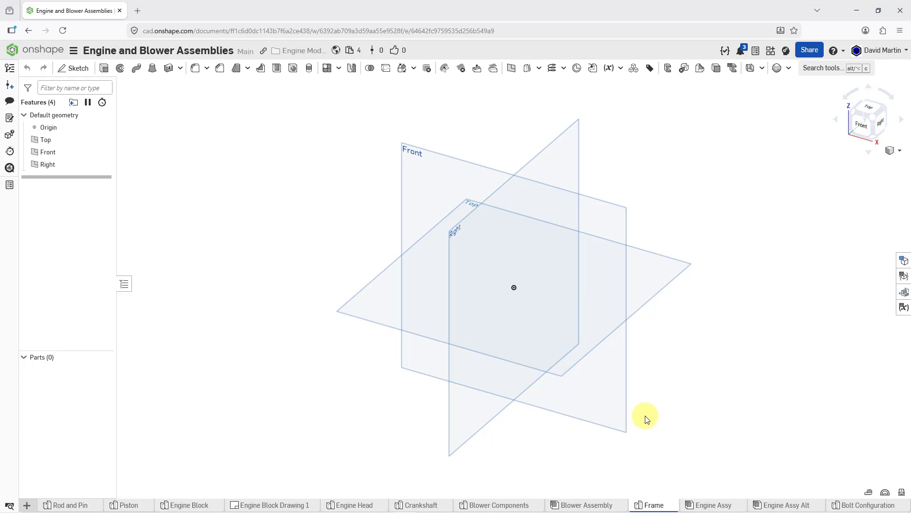
Start a new sketch on the Top plane and view it normal to the sketch plane
mouse_move(559, 356)
right_mouse_down()
mouse_move(573, 335)
mouse_move(590, 350)
mouse_move(559, 368)
right_mouse_up()
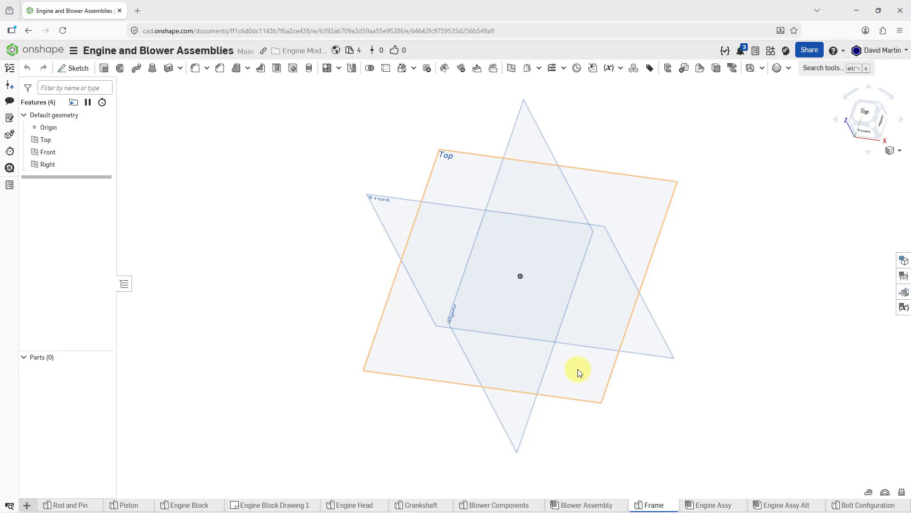
left_click(614, 380)
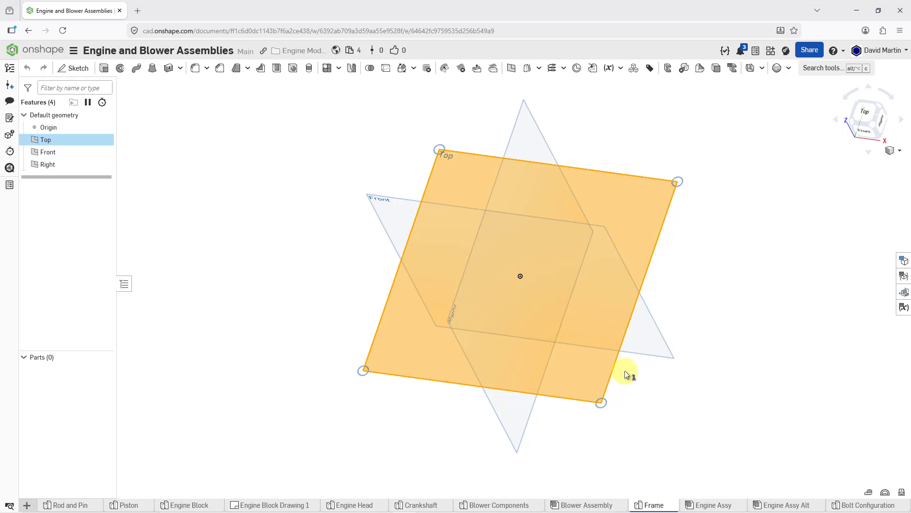
right_click(625, 371)
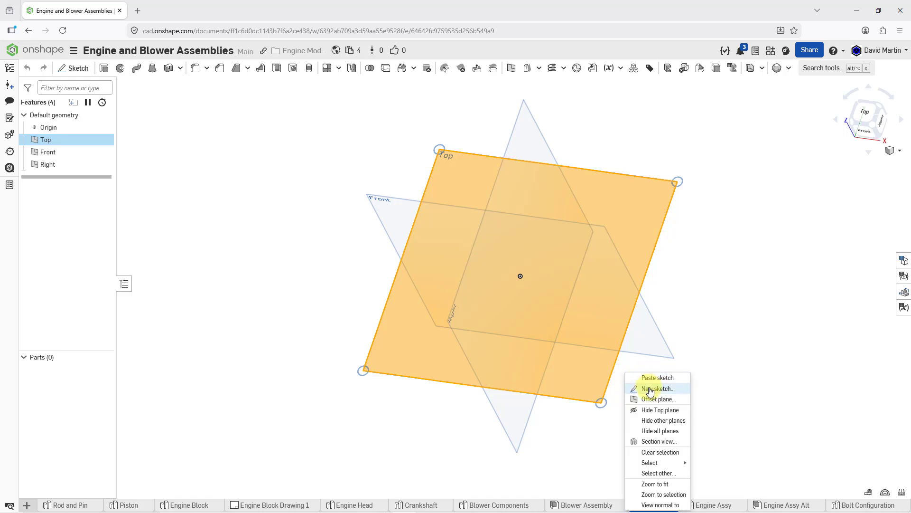
left_click(650, 390)
right_click(663, 272)
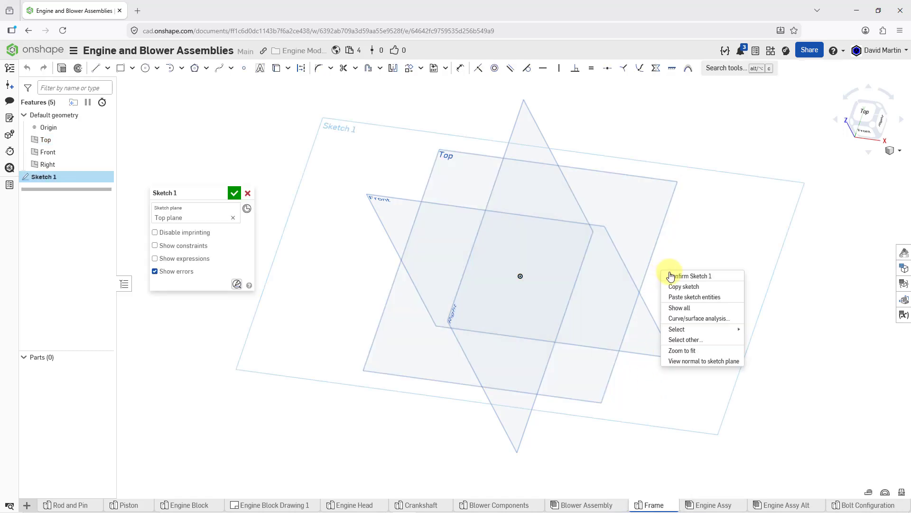
left_click(704, 362)
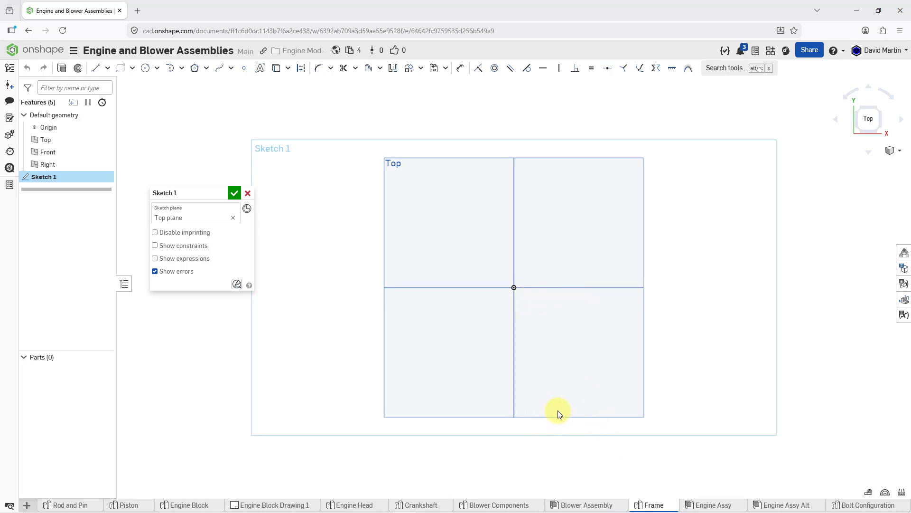
Sketch a line chain from the origin: about 43 mm right, 50 mm down, 54 mm slanted outward, 45 mm down, 62 mm back beneath the origin
mouse_move(572, 411)
middle_mouse_down()
mouse_move(536, 266)
mouse_move(502, 234)
middle_mouse_up()
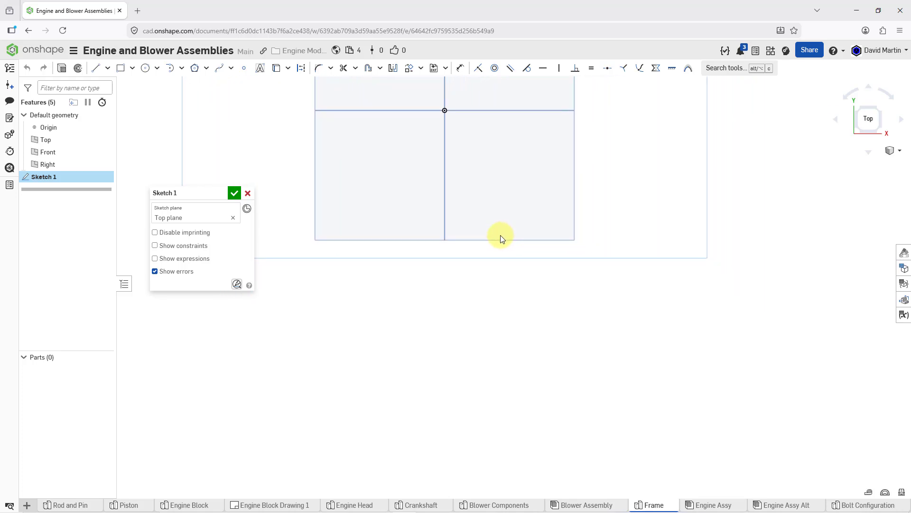
left_click(97, 75)
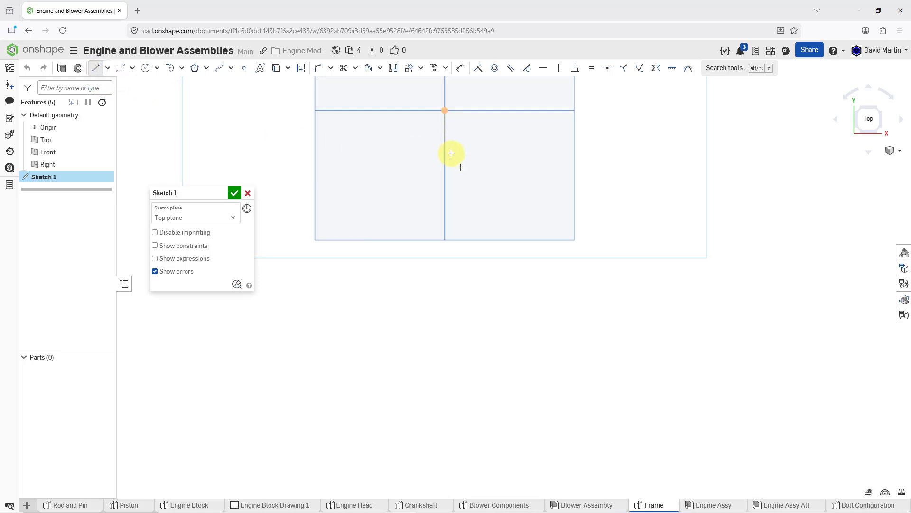
left_click(445, 110)
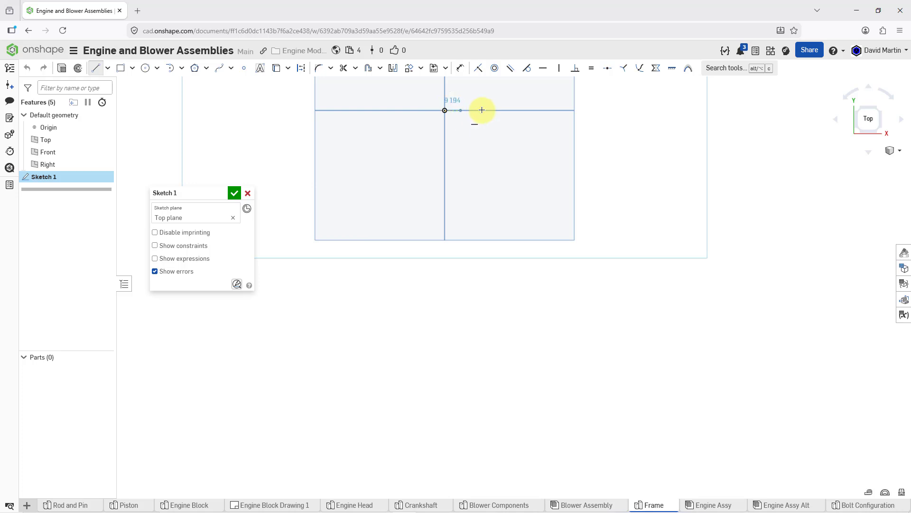
left_click(520, 110)
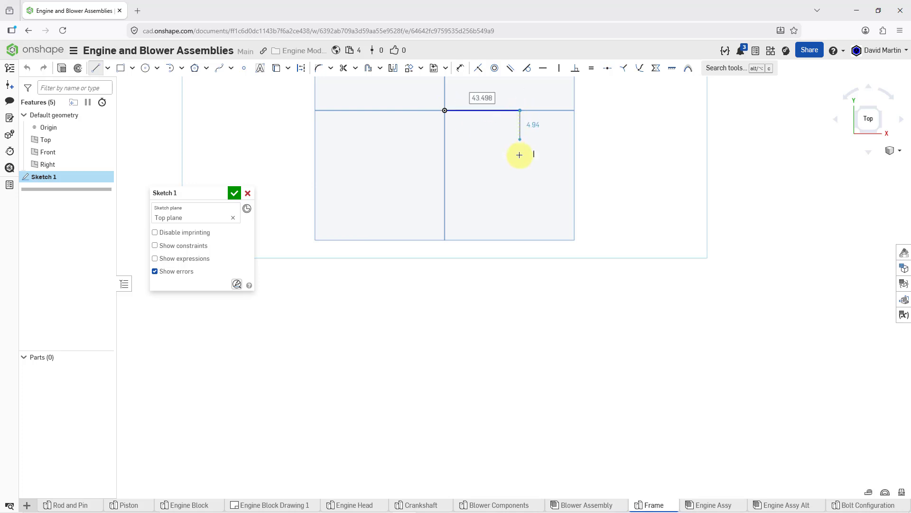
left_click(520, 197)
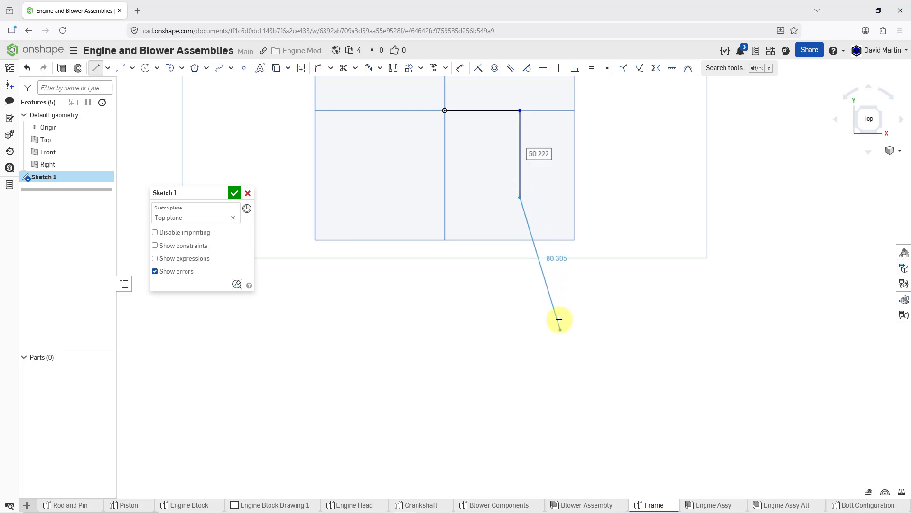
left_click(552, 285)
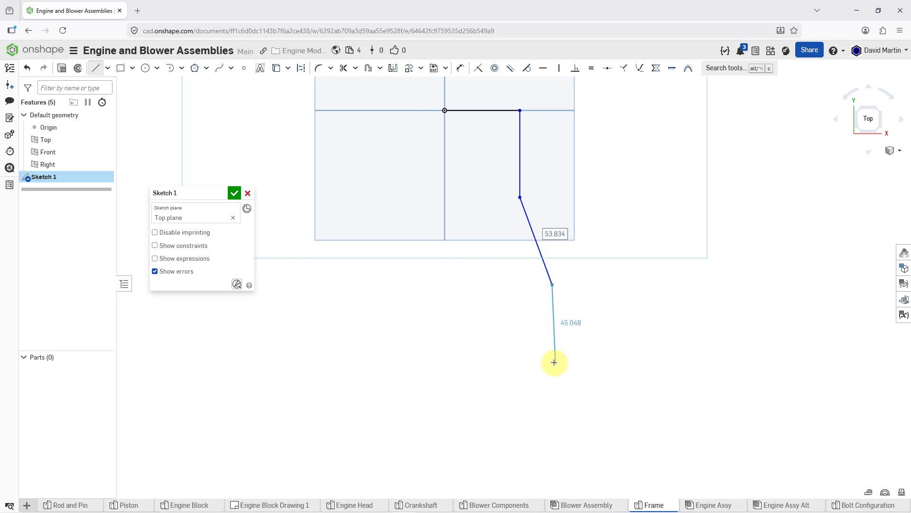
left_click(552, 363)
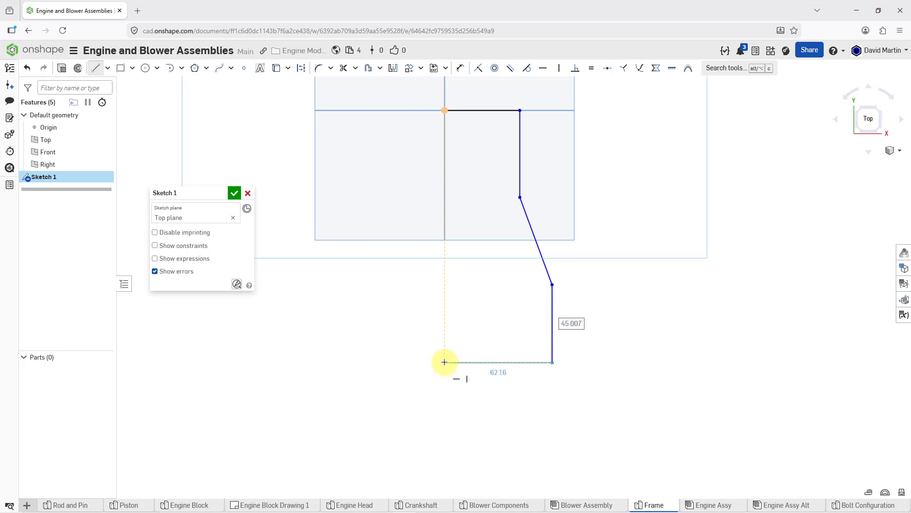
left_click(445, 363)
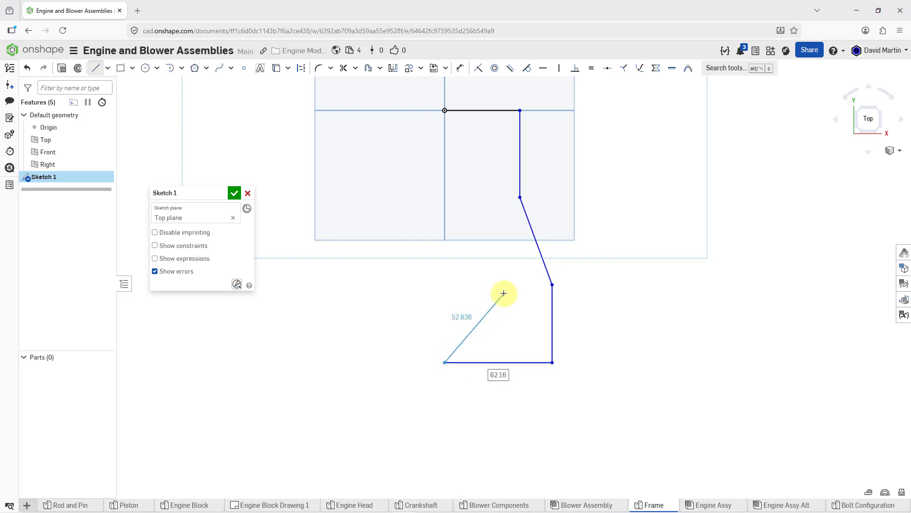
key("Escape")
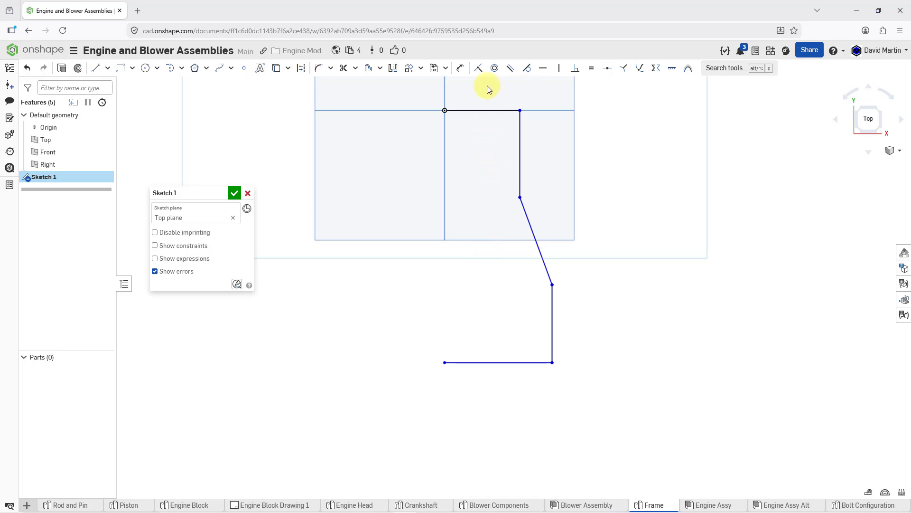
Dimension the distance between the upper and lower horizontal lines as 560 mm and place the dimension clear of the profile
left_click(461, 71)
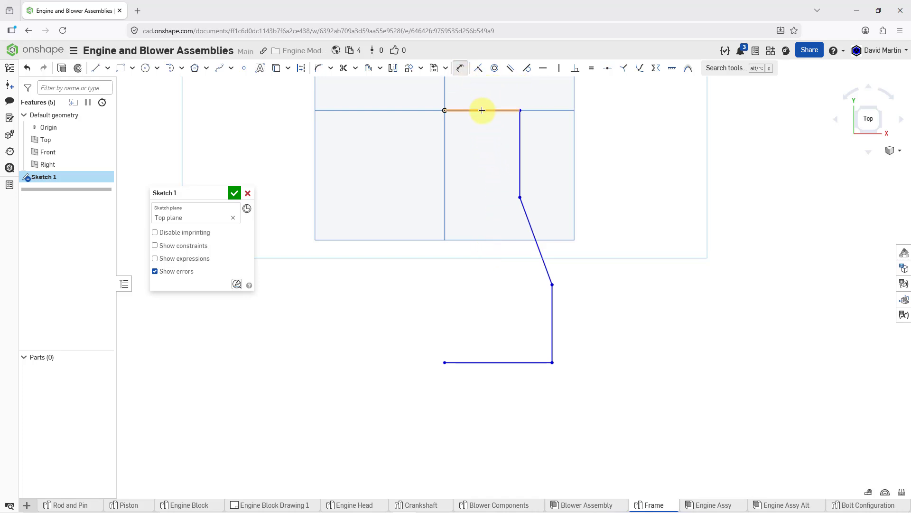
left_click(481, 111)
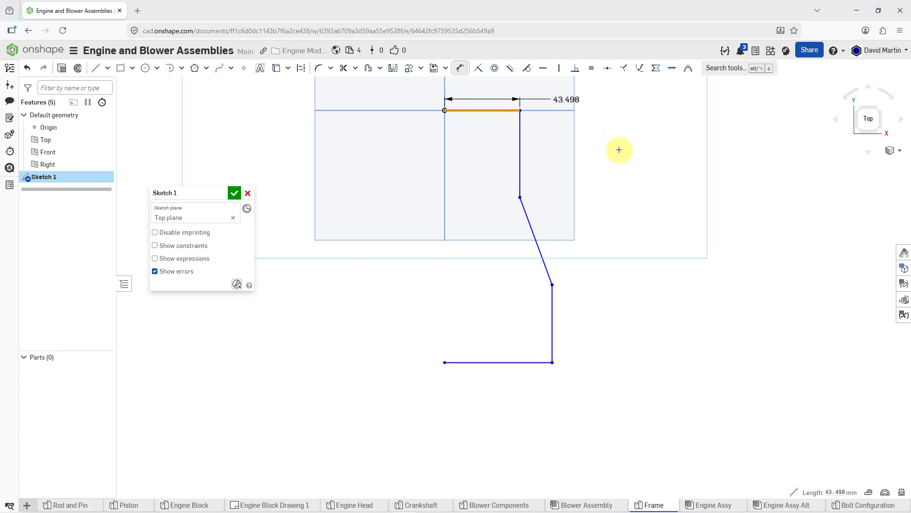
left_click(530, 362)
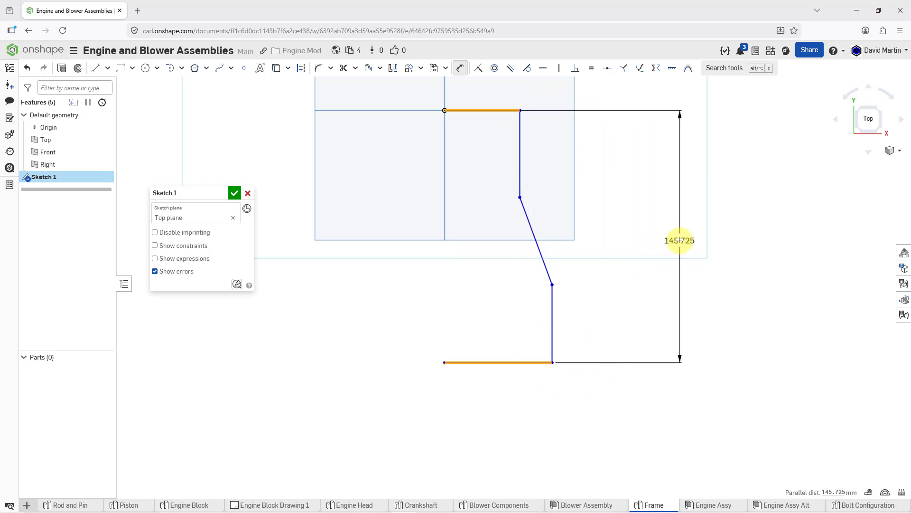
left_click(679, 240)
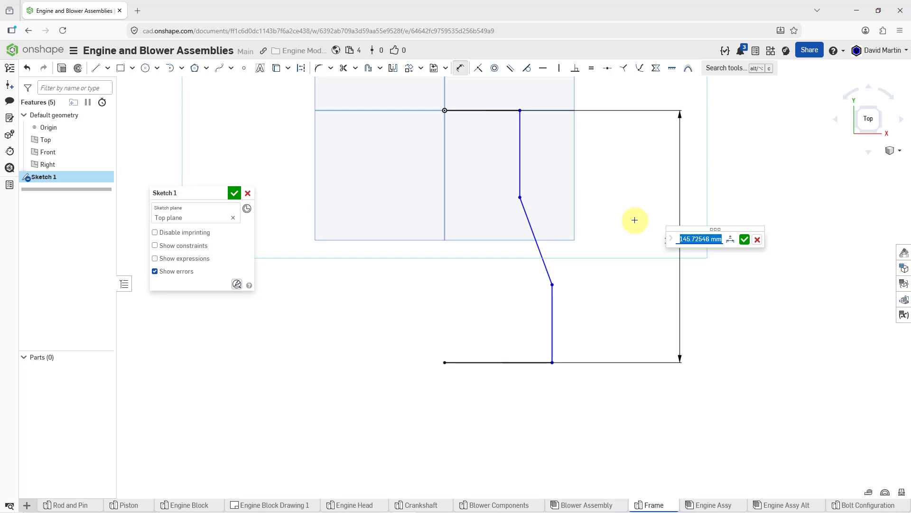
type("560")
key("Return")
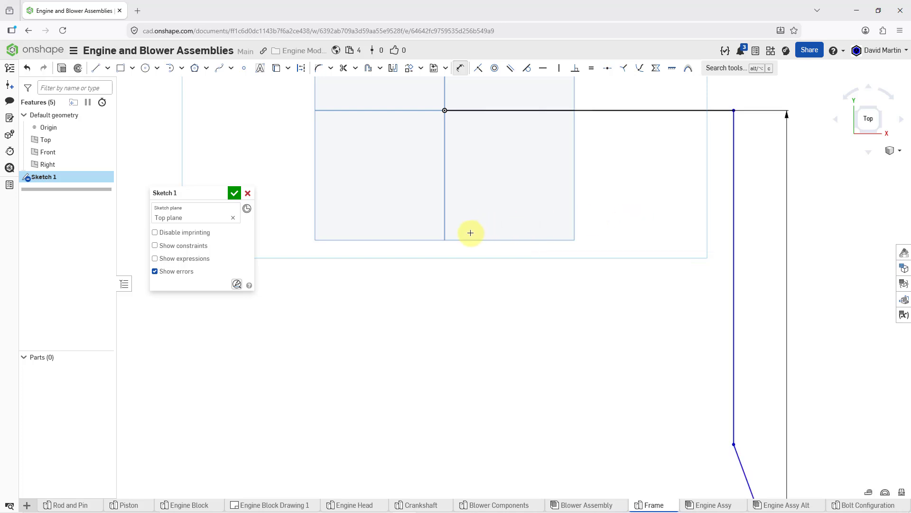
scroll(442, 226, "down", 4)
scroll(426, 197, "down", 3)
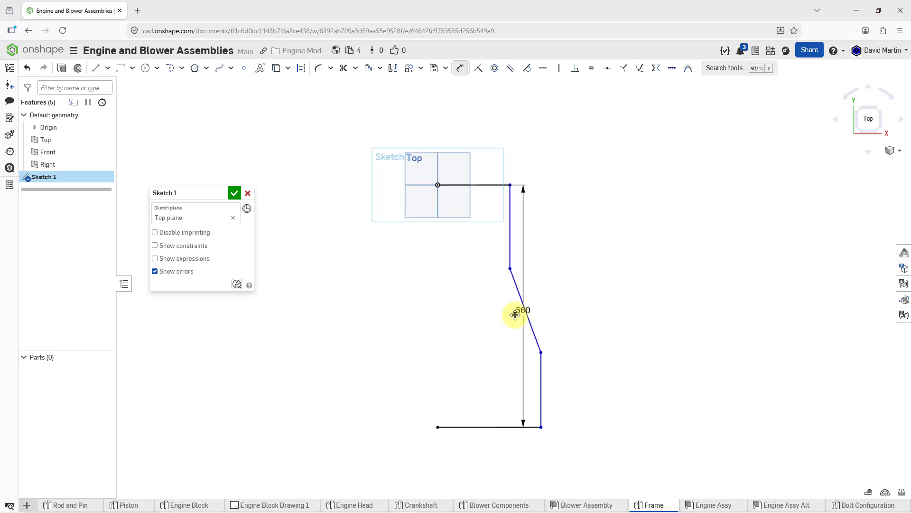
left_click_drag(574, 311, 602, 309)
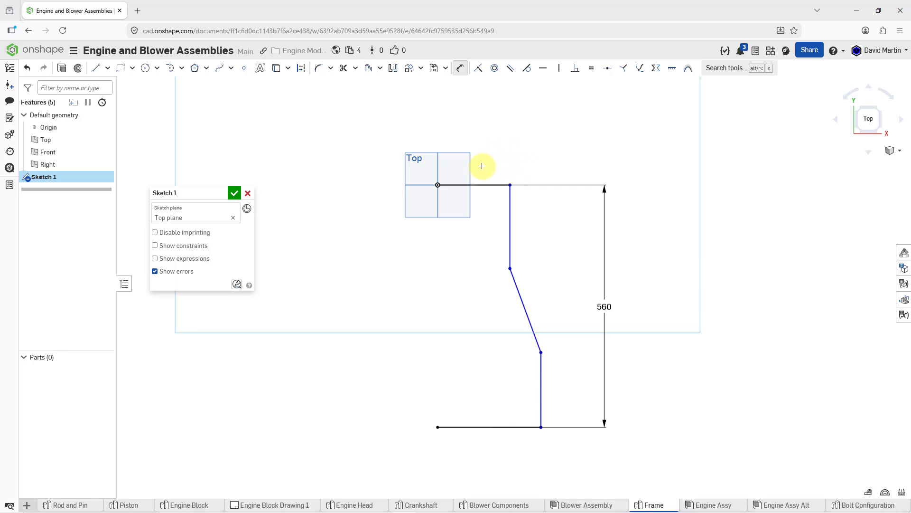
Dimension the length of the upper horizontal line as 110 mm
left_click(477, 183)
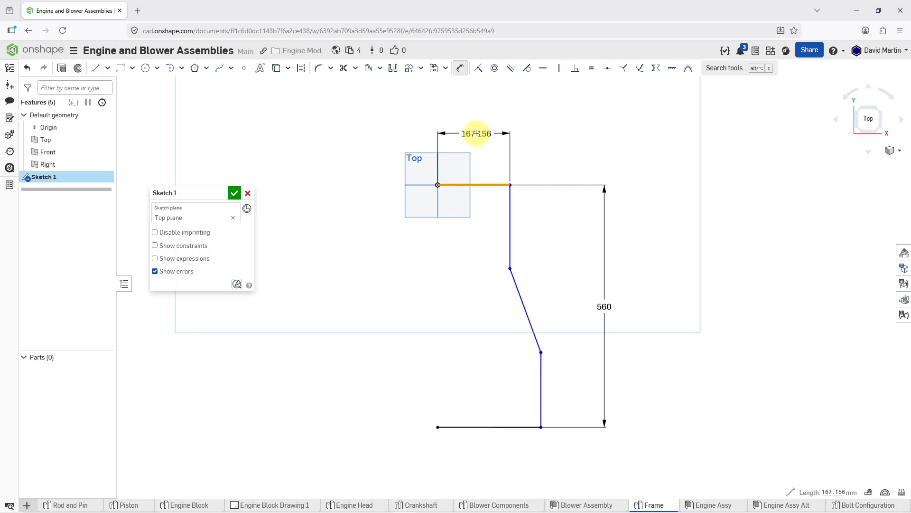
left_click(496, 130)
type("11")
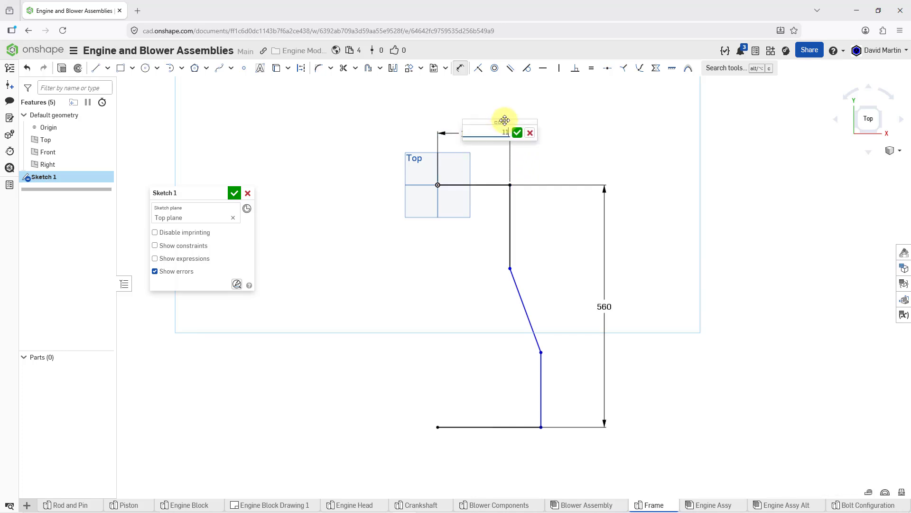
type("0")
key("Return")
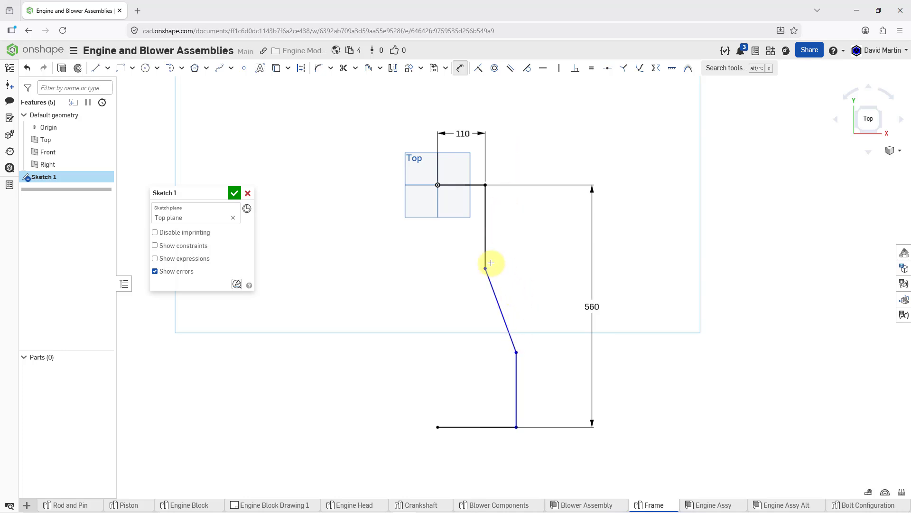
Apply 125 mm radius sketch fillets to the corners at both ends of the slanted line
left_click(319, 70)
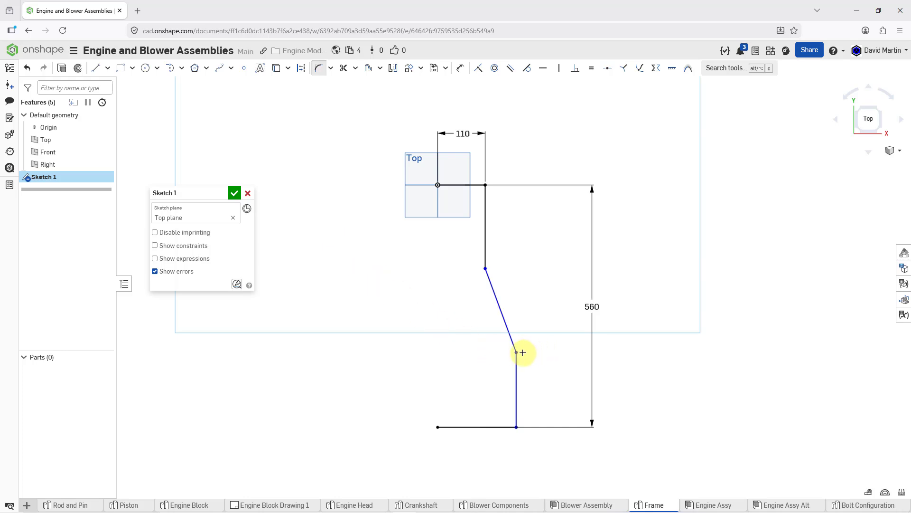
mouse_move(518, 352)
left_mouse_down()
mouse_move(525, 328)
mouse_move(506, 283)
mouse_move(486, 270)
left_mouse_up()
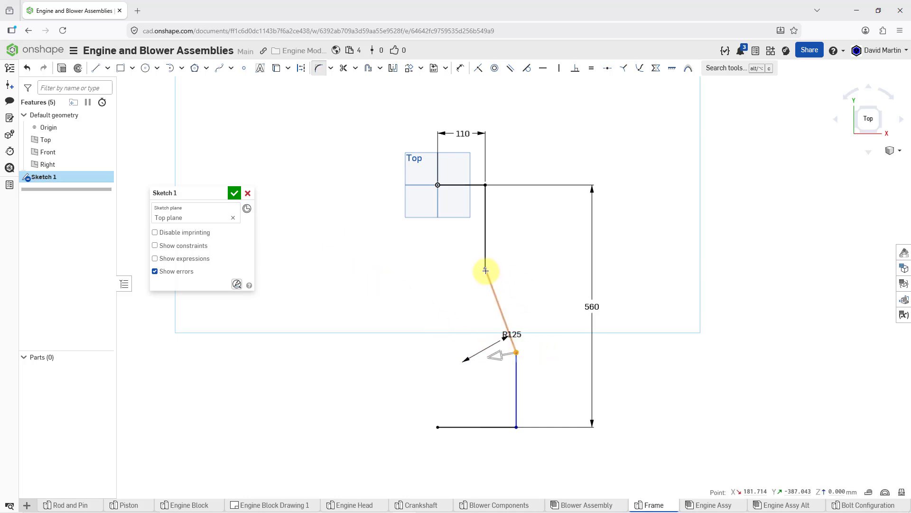
left_click(485, 270)
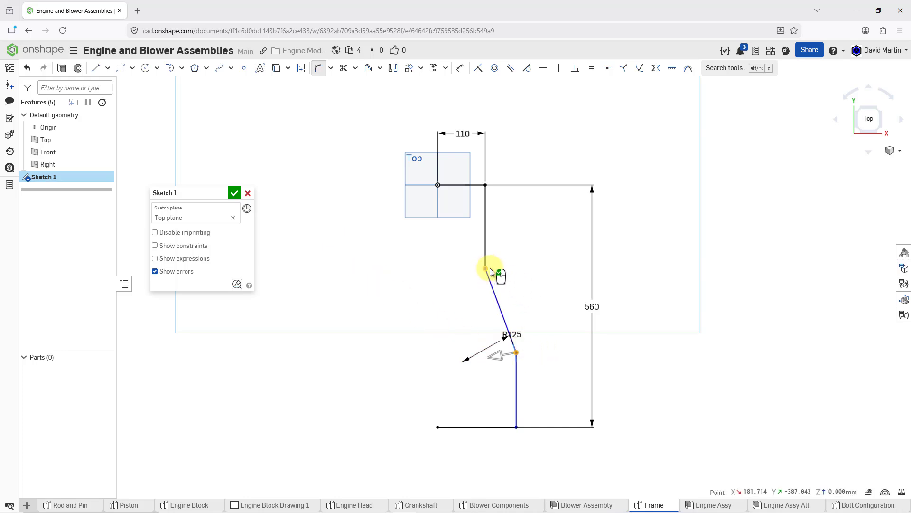
left_click(526, 265)
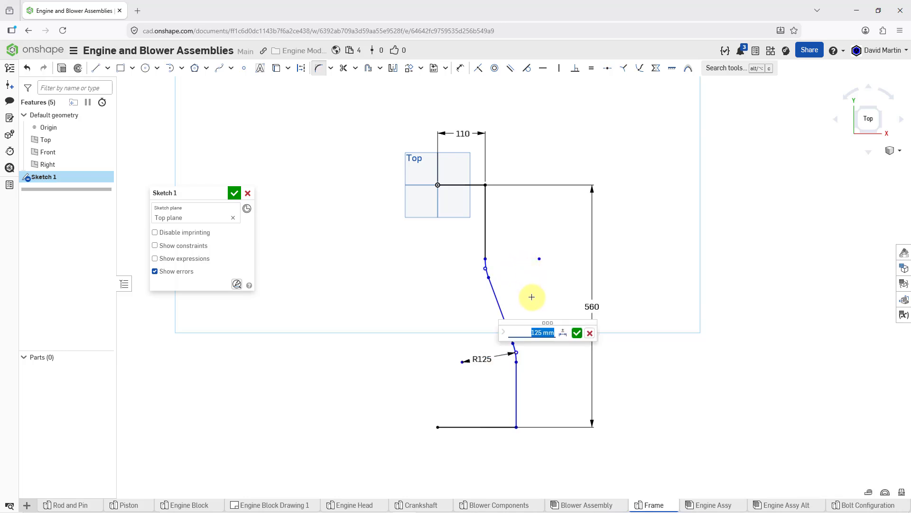
type("125")
key("Return")
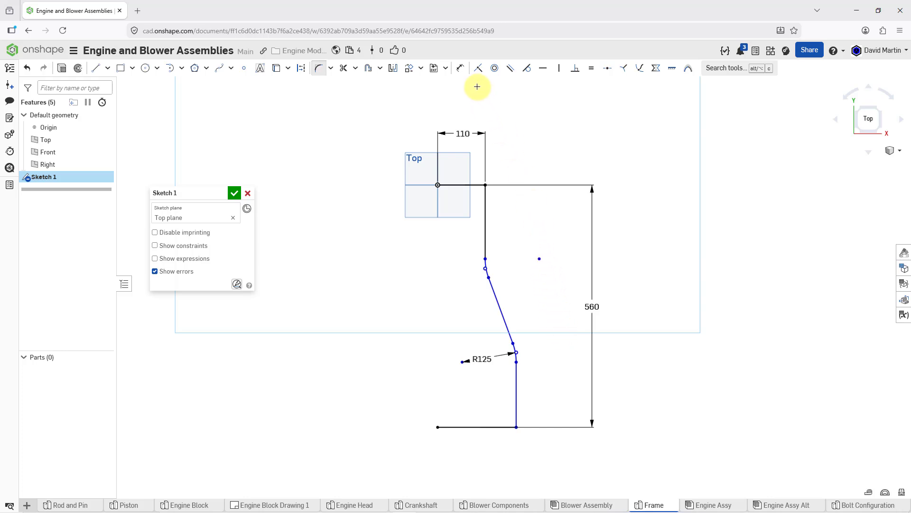
Dimension the length of the lower horizontal line as 150 mm, with the dimension placed below the profile
left_click(462, 72)
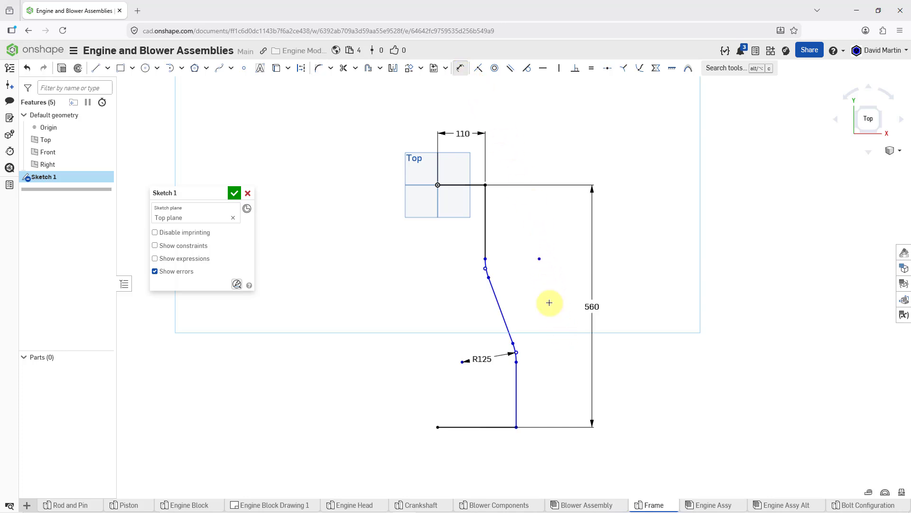
left_click(481, 428)
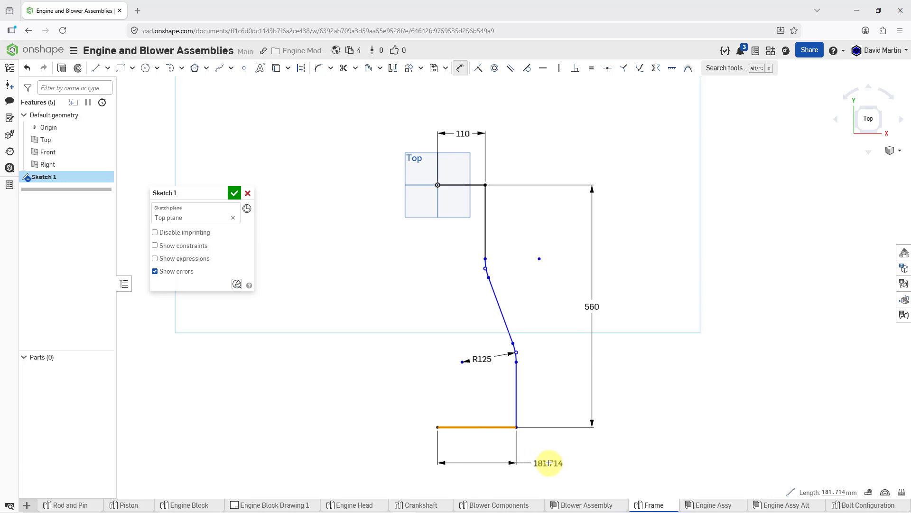
left_click(554, 461)
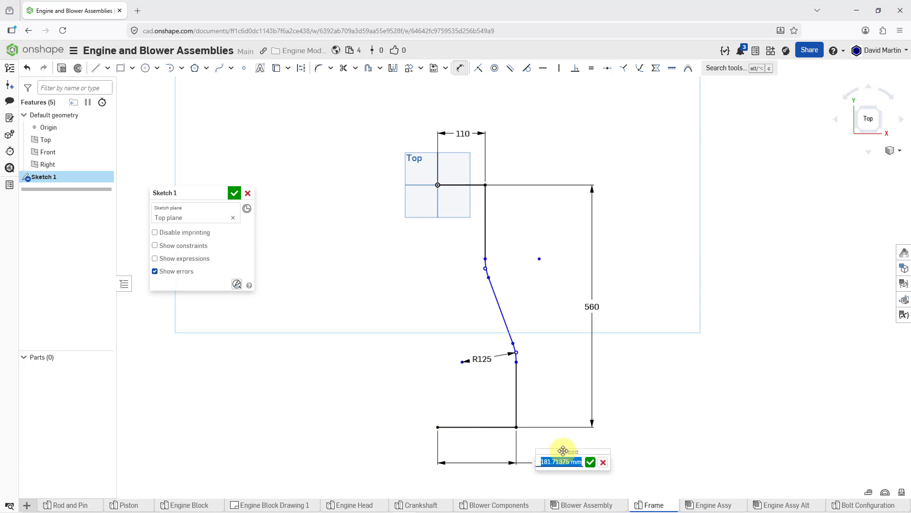
type("150")
key("Return")
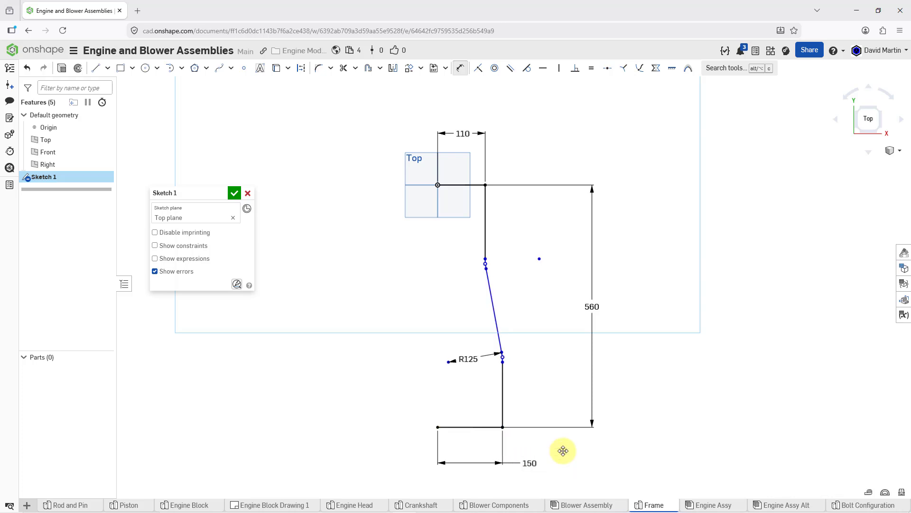
Dimension the length of the upper vertical line as 250 mm, placing the dimension between the line and the 560 mm dimension
left_click(485, 223)
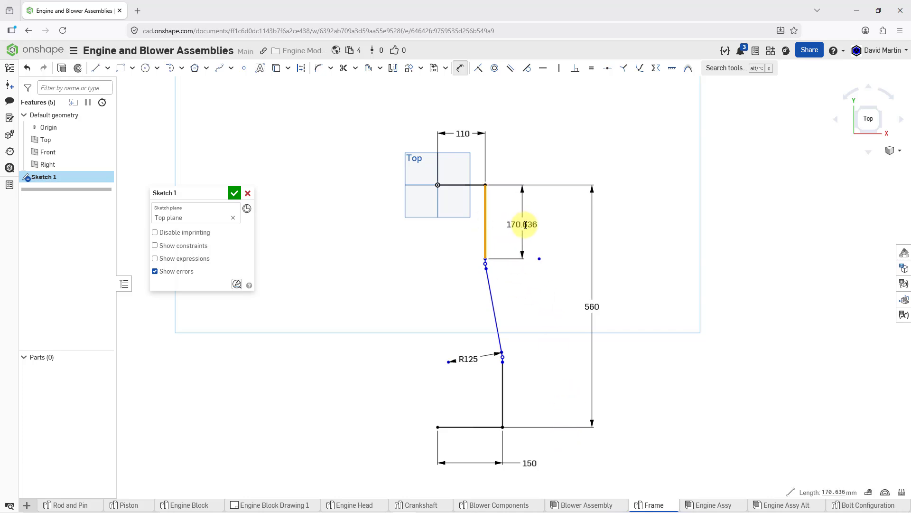
left_click(525, 225)
type("2")
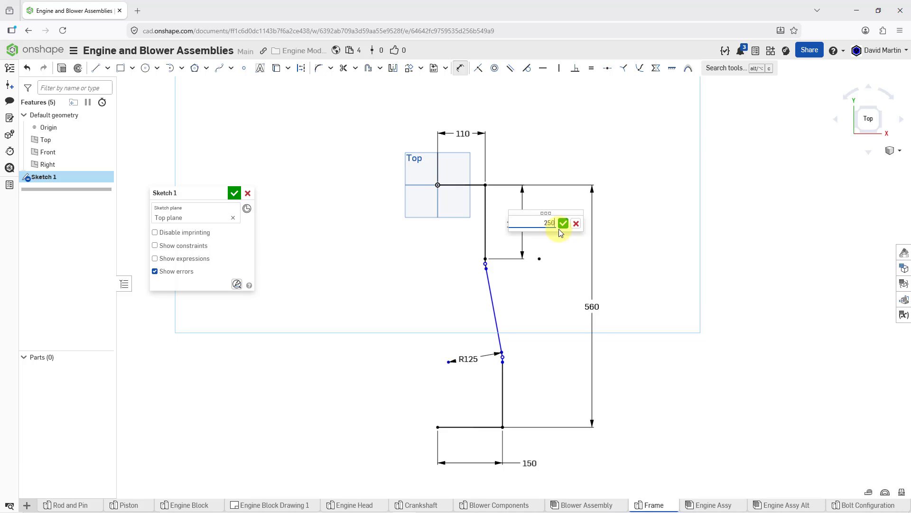
type("50")
left_click(560, 228)
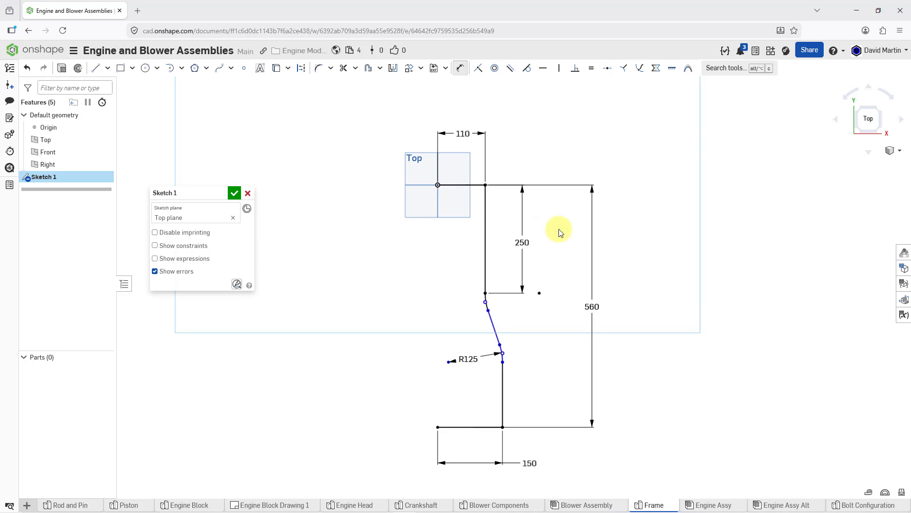
Dimension the length of the lower vertical line as 160 mm
left_click(503, 398)
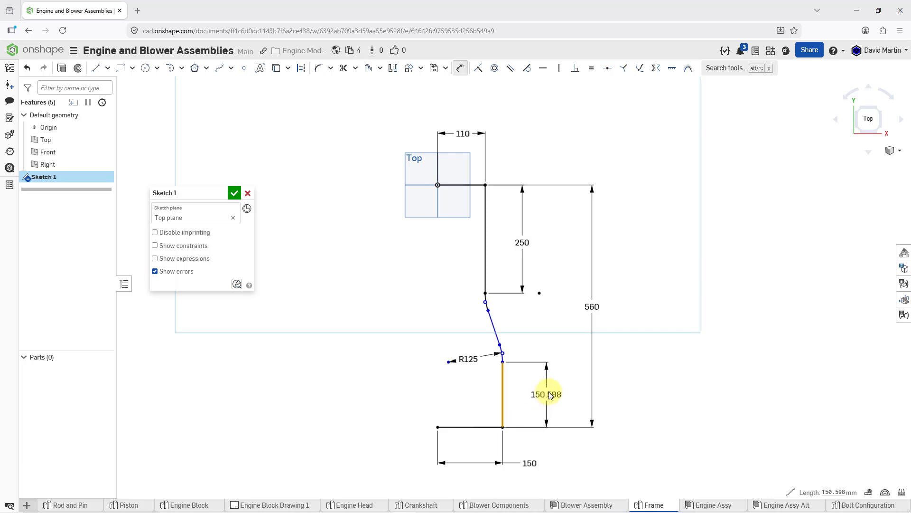
left_click(549, 395)
type("160")
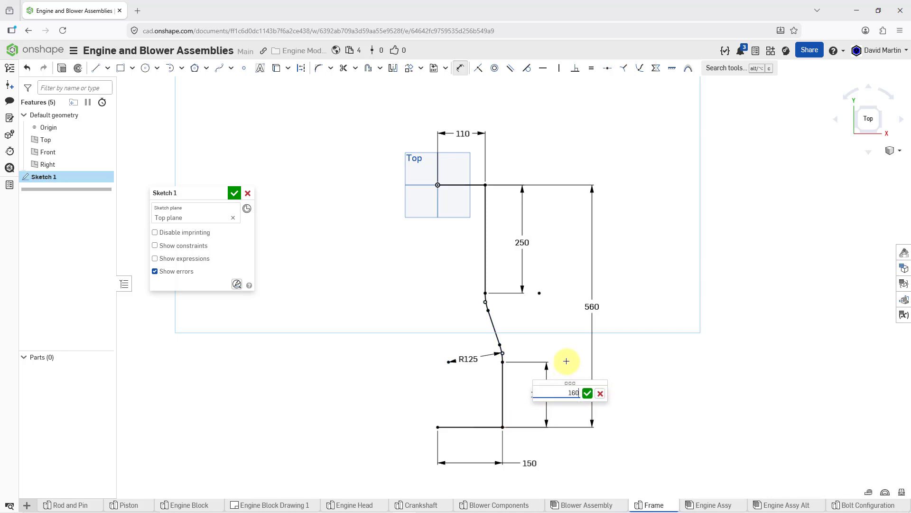
key("Return")
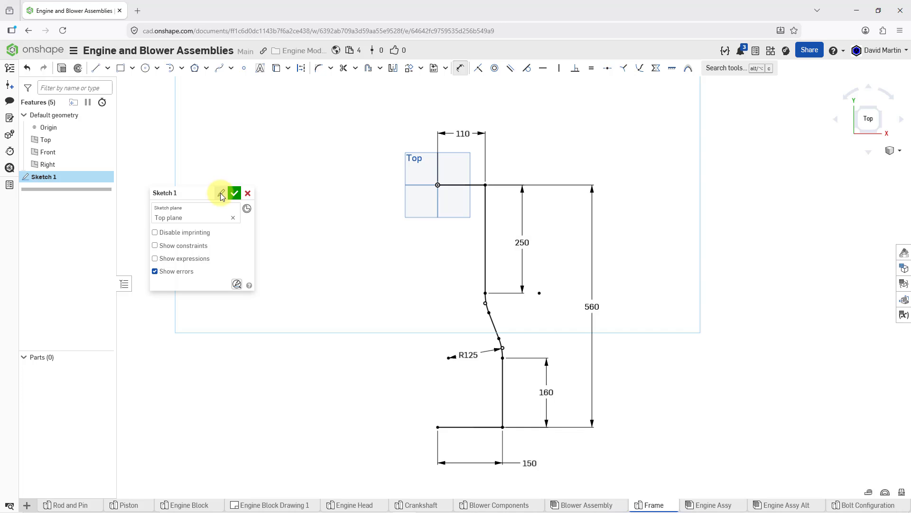
Rename the sketch as Sweep 1 Trajectory and accept it
left_click(220, 192)
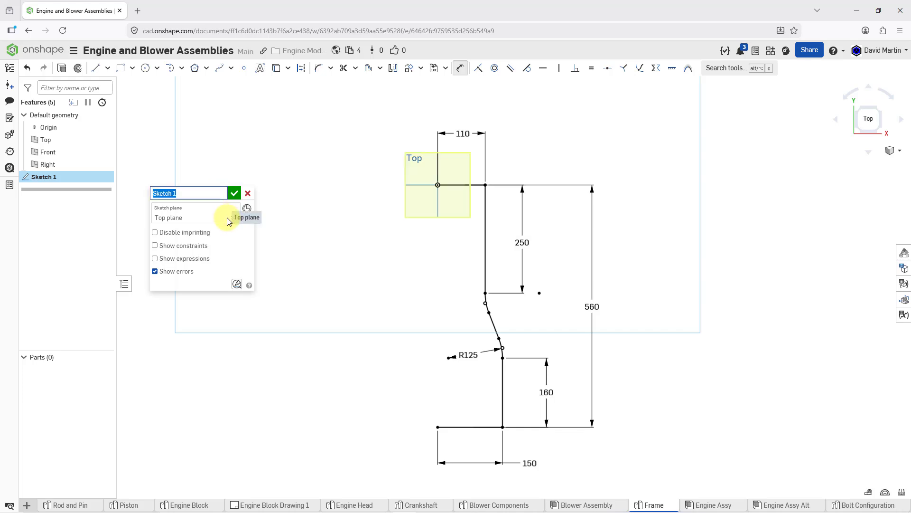
type("Sweep 1 Trajectory")
key("Return")
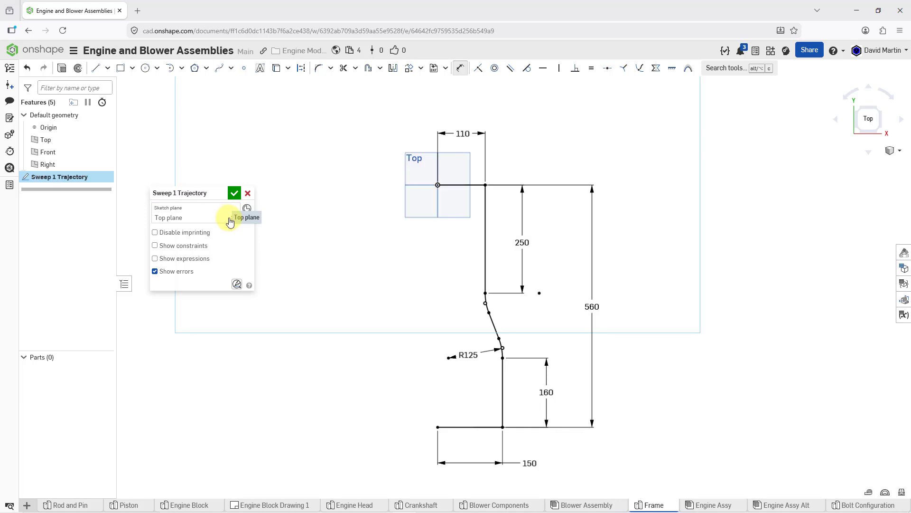
left_click(234, 194)
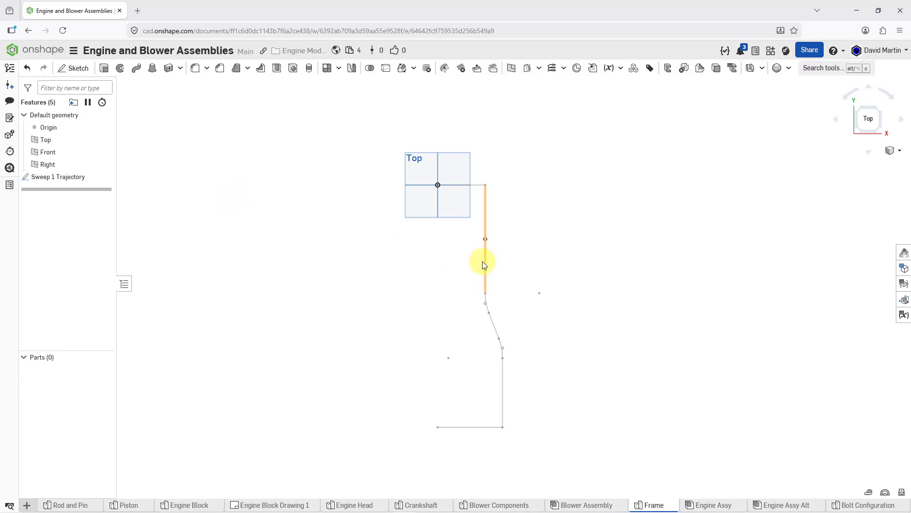
Start a new sketch on the Right plane, viewed normal to the sketch plane
right_click_drag(480, 254, 413, 223)
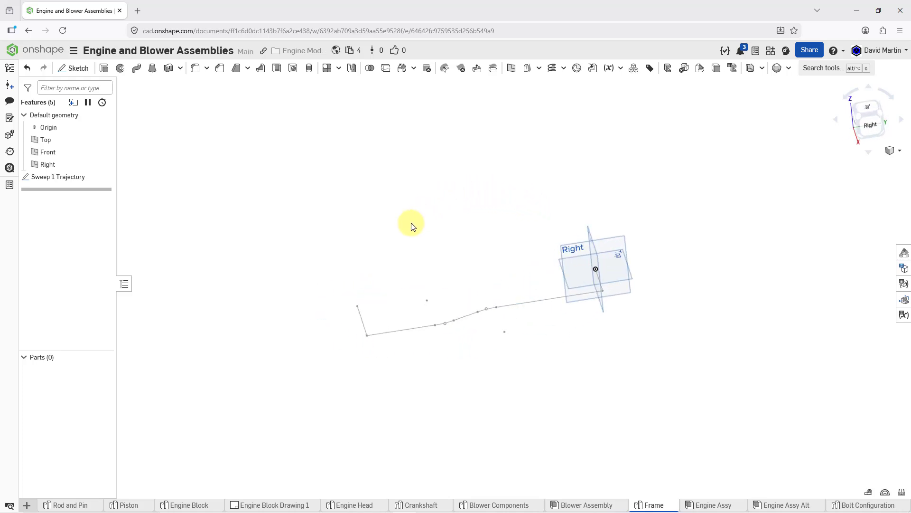
left_click(617, 239)
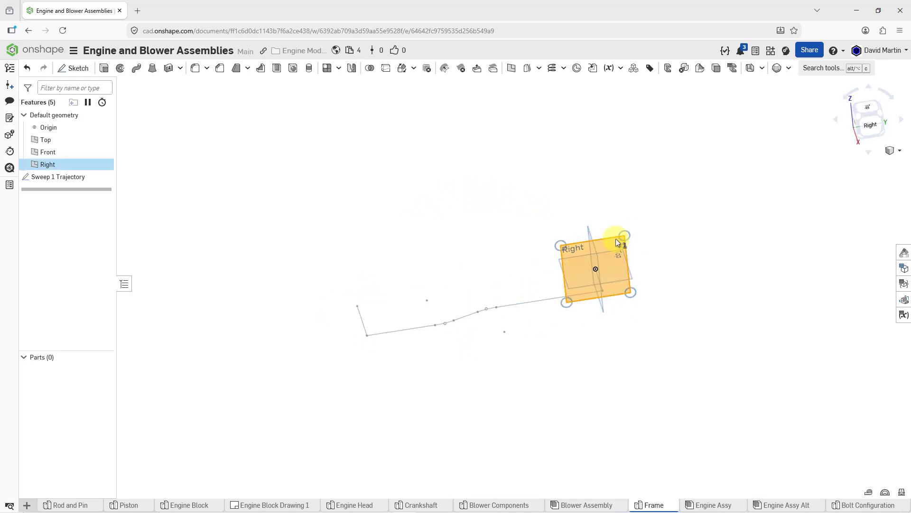
right_click(616, 182)
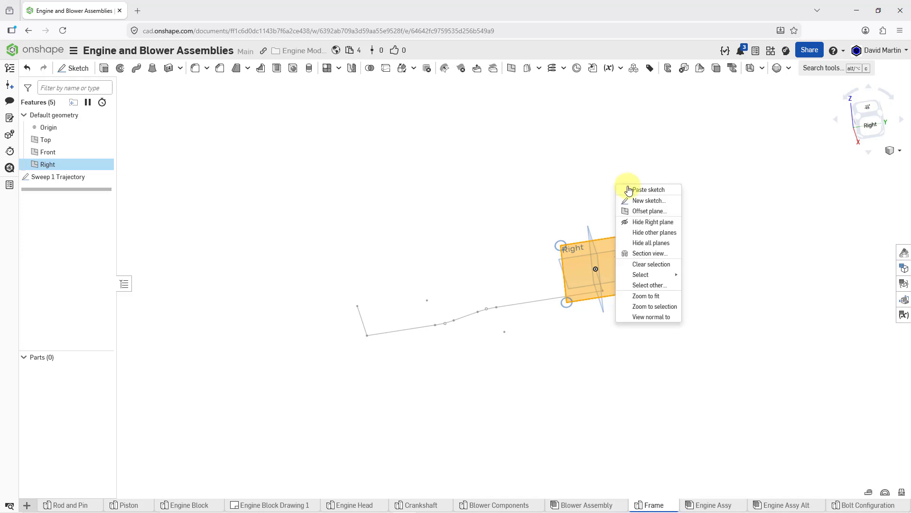
left_click(650, 201)
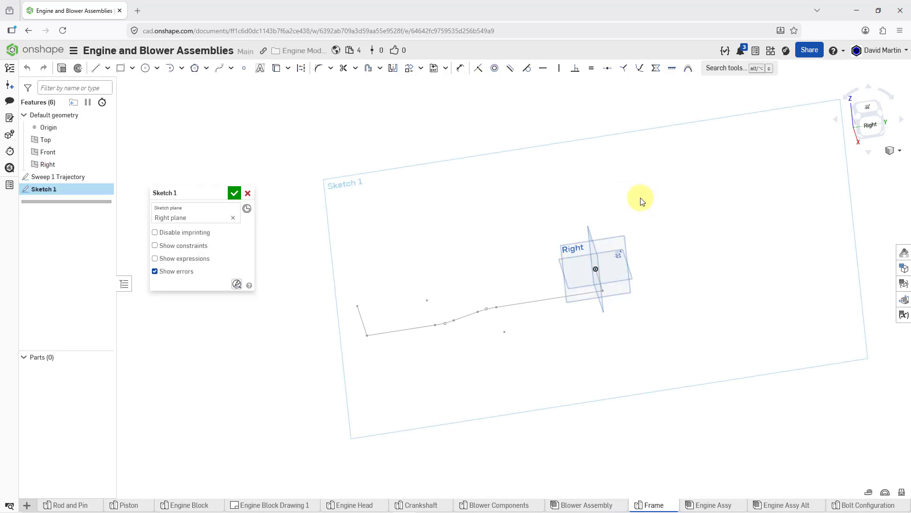
right_click(641, 198)
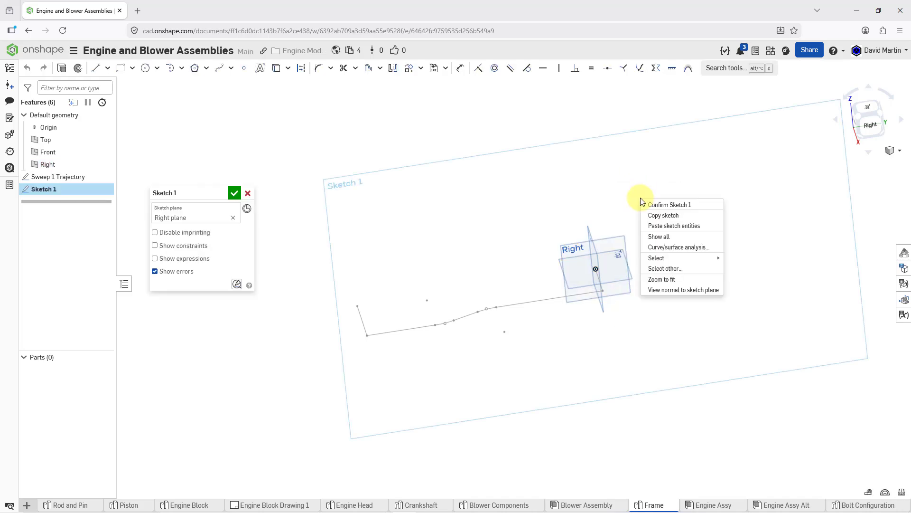
left_click(685, 290)
Sketch the left half of an I-profile from the origin: about 38 mm left, 13 up, 25 right, 42 up, 25 left, 11 up, 38 right
scroll(497, 268, "up", 5)
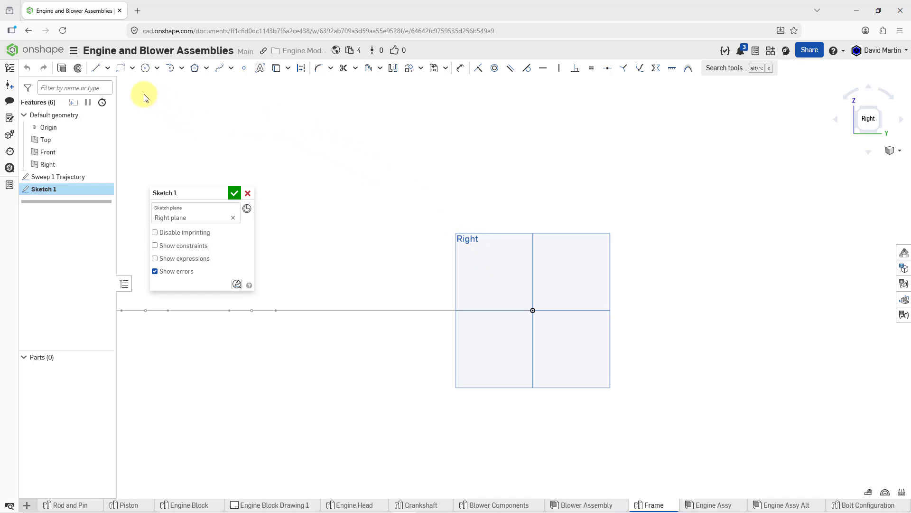
left_click(97, 68)
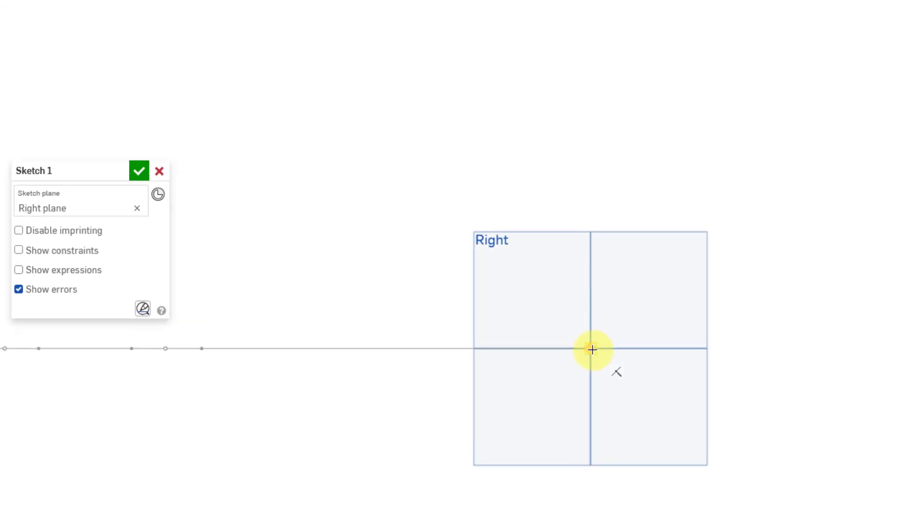
left_click(592, 349)
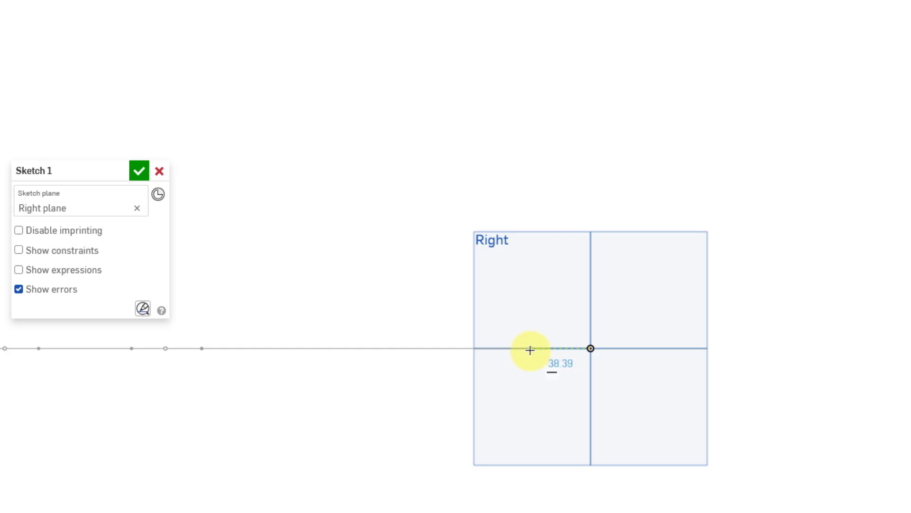
left_click(531, 348)
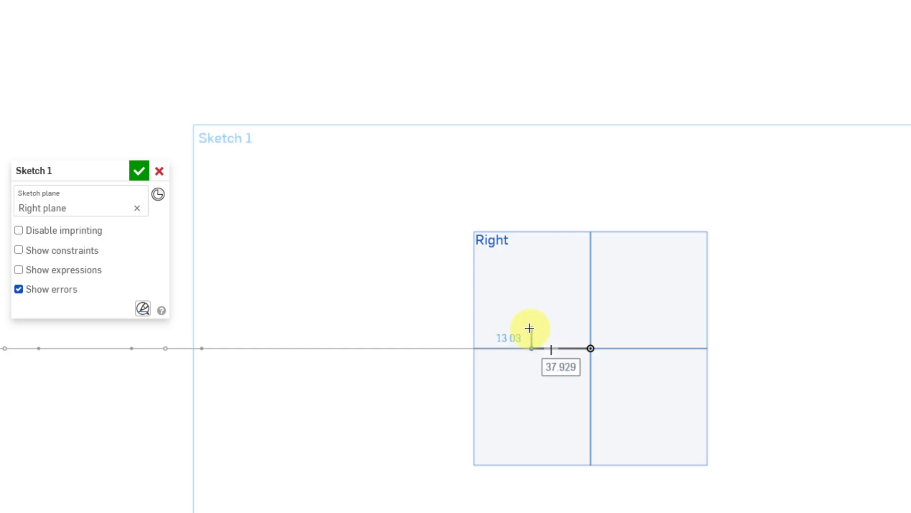
left_click(530, 328)
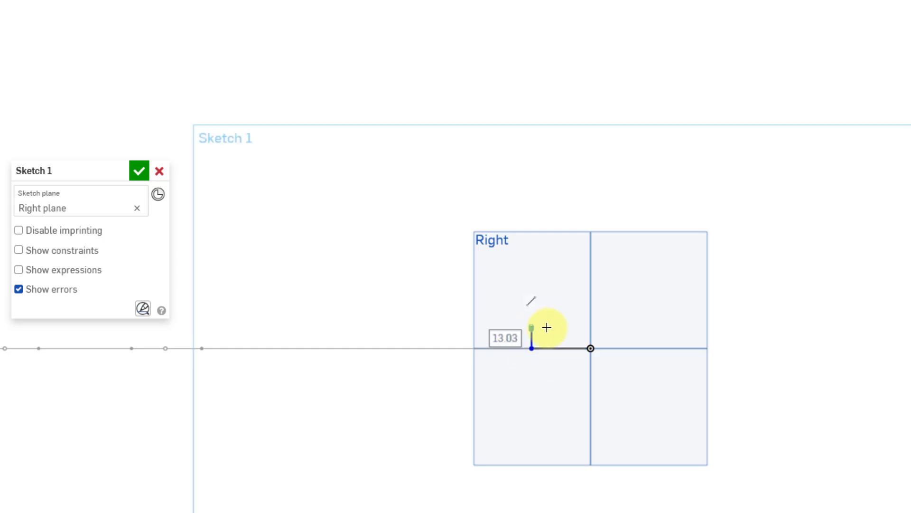
left_click(570, 328)
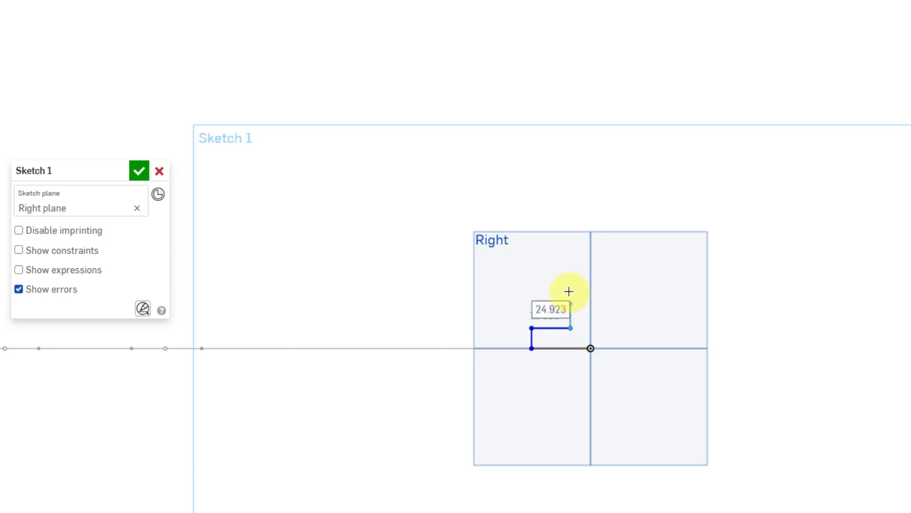
left_click(571, 263)
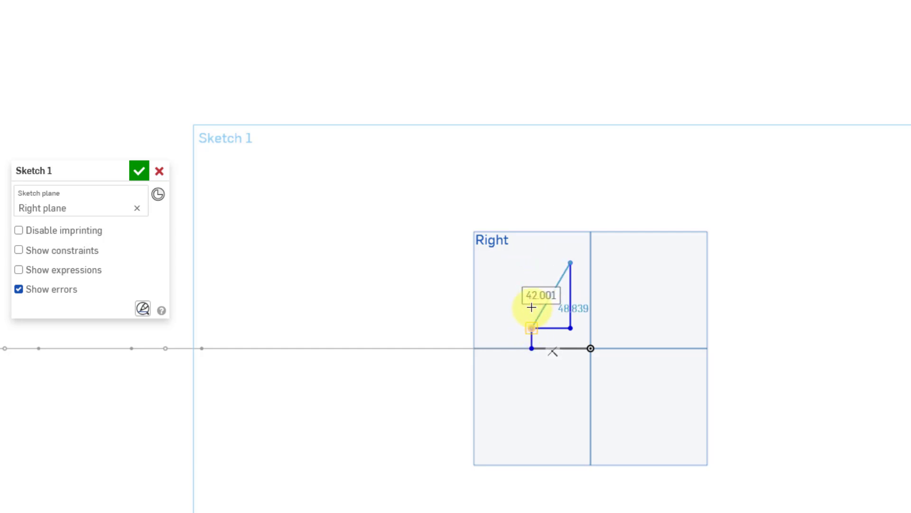
left_click(532, 262)
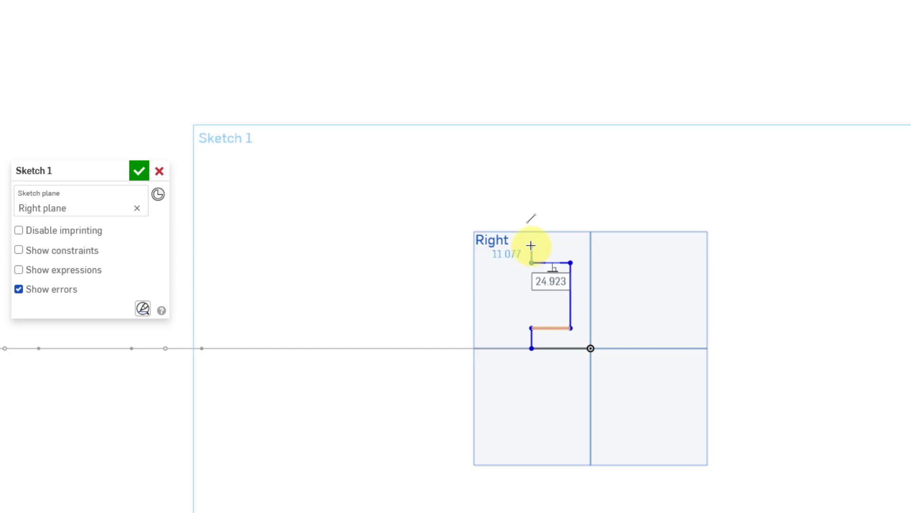
left_click(590, 245)
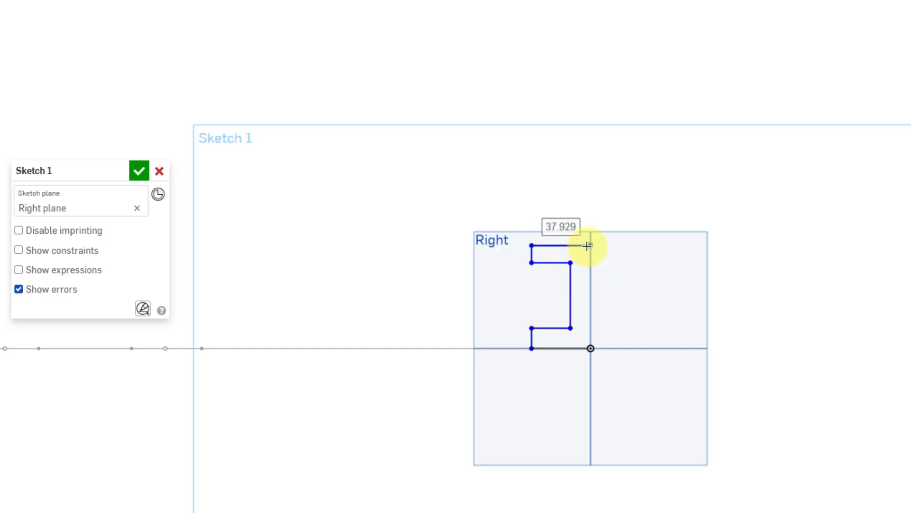
key("Escape")
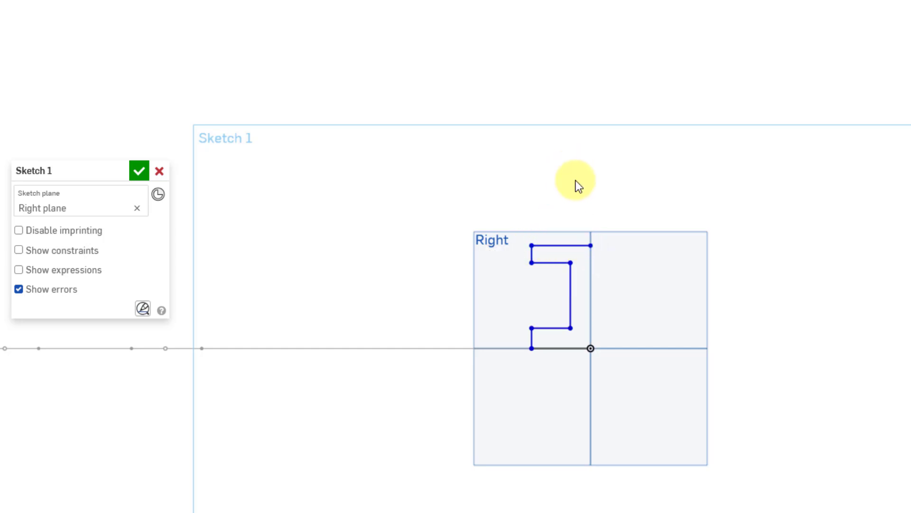
Constrain the short vertical end lines of the upper and lower flanges to equal length
scroll(588, 318, "up", 3)
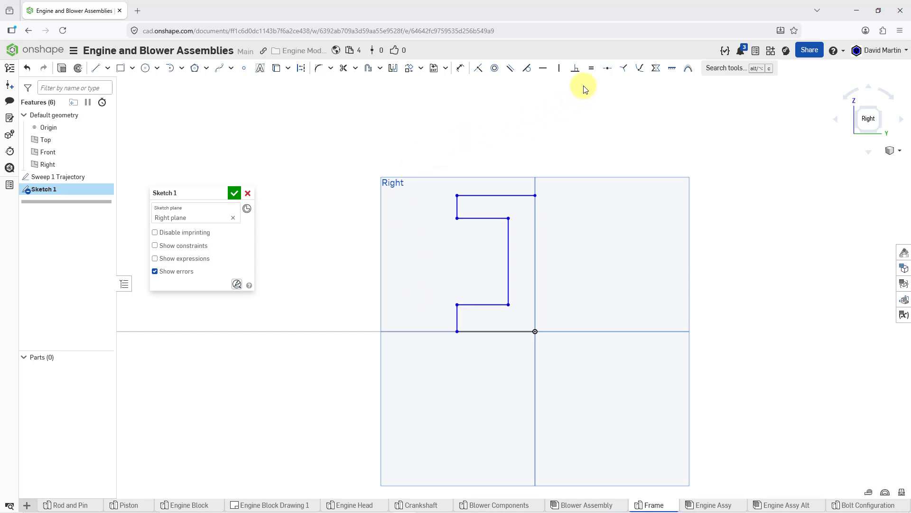
left_click(591, 68)
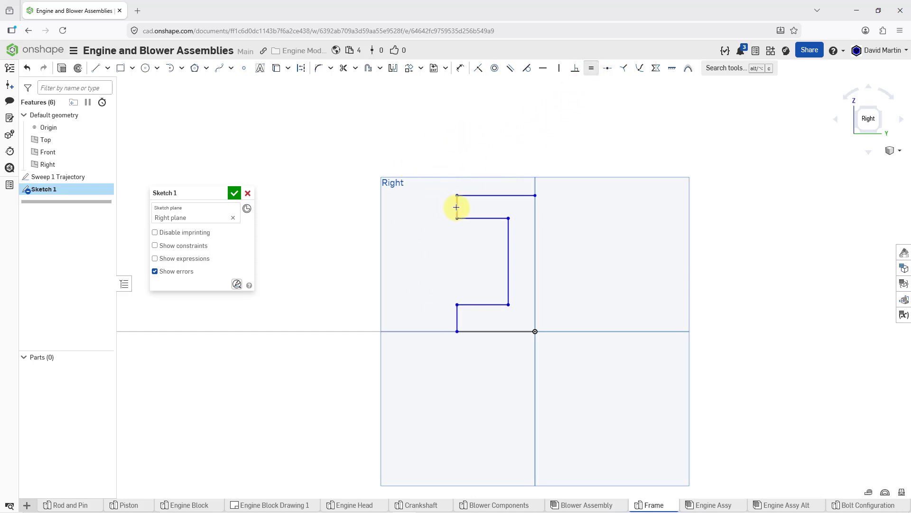
left_click(456, 207)
left_click(455, 321)
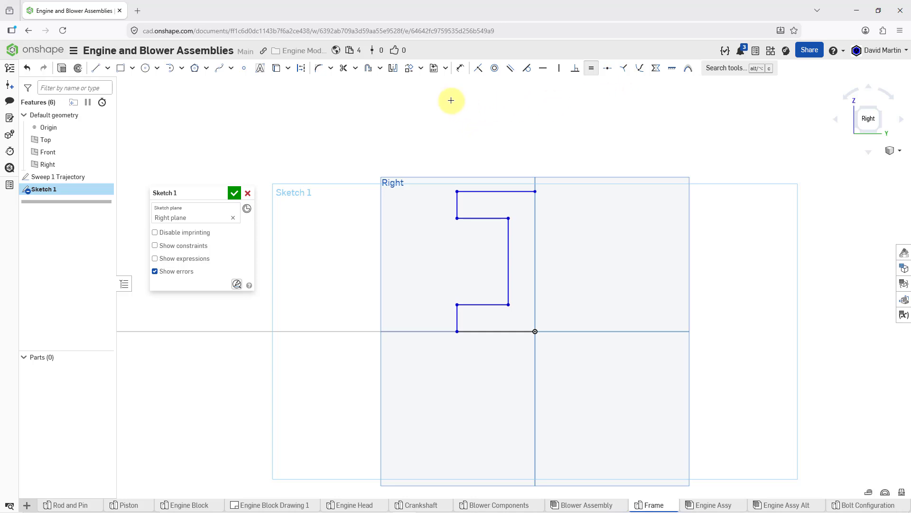
Mirror all seven lines of the half I-profile about the vertical Front plane line through the origin
left_click(393, 71)
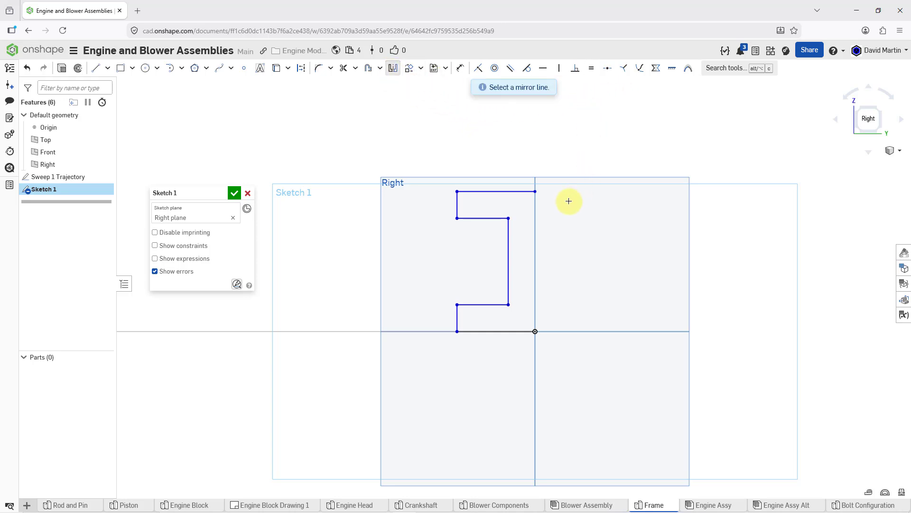
left_click(536, 207)
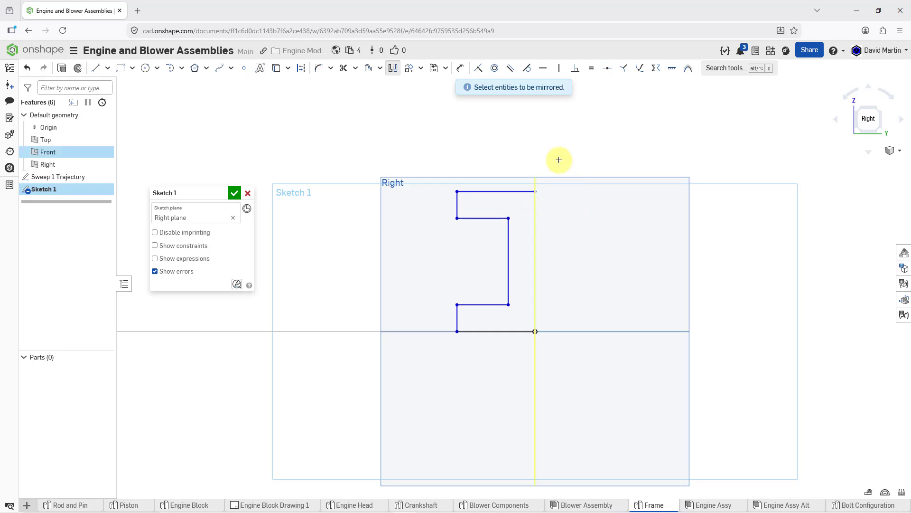
left_click(508, 191)
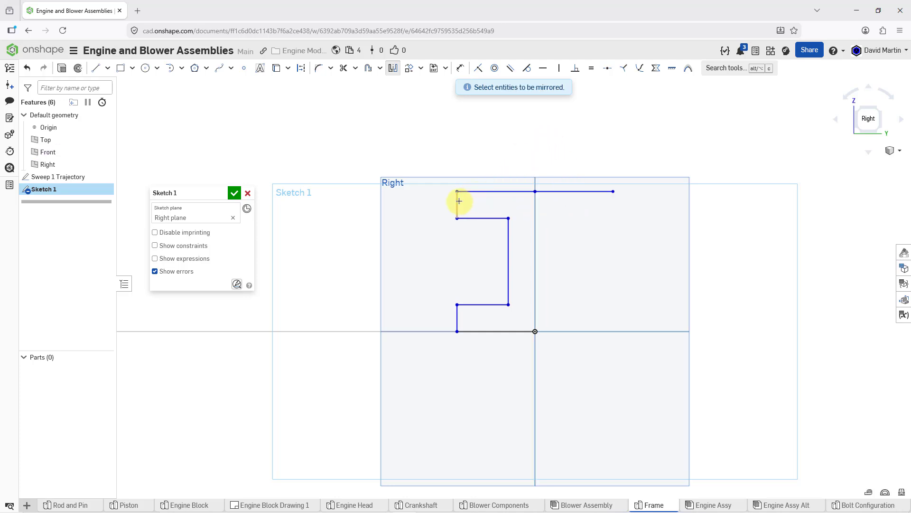
left_click(458, 204)
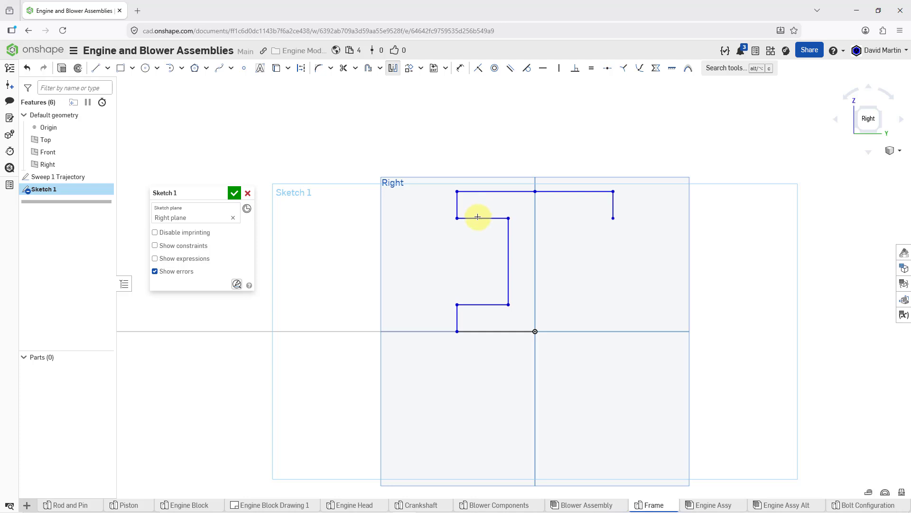
left_click(479, 218)
left_click(508, 243)
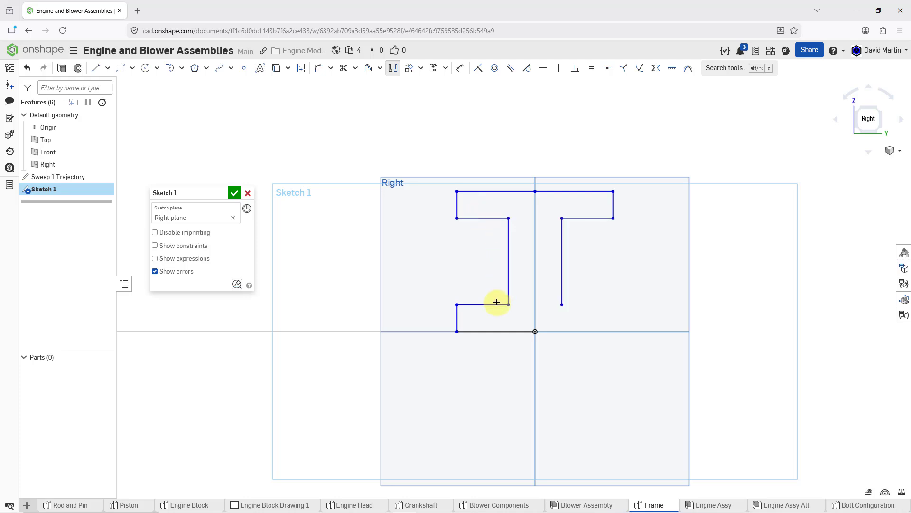
left_click(480, 304)
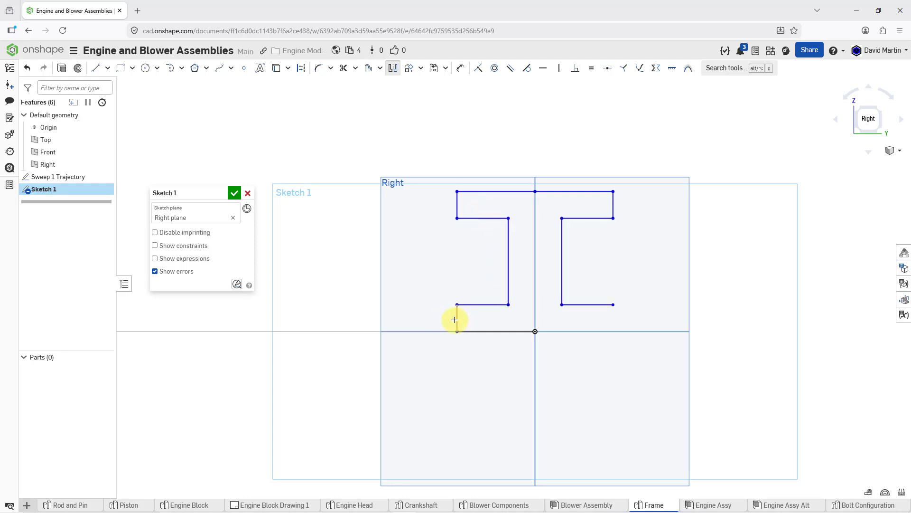
left_click(457, 319)
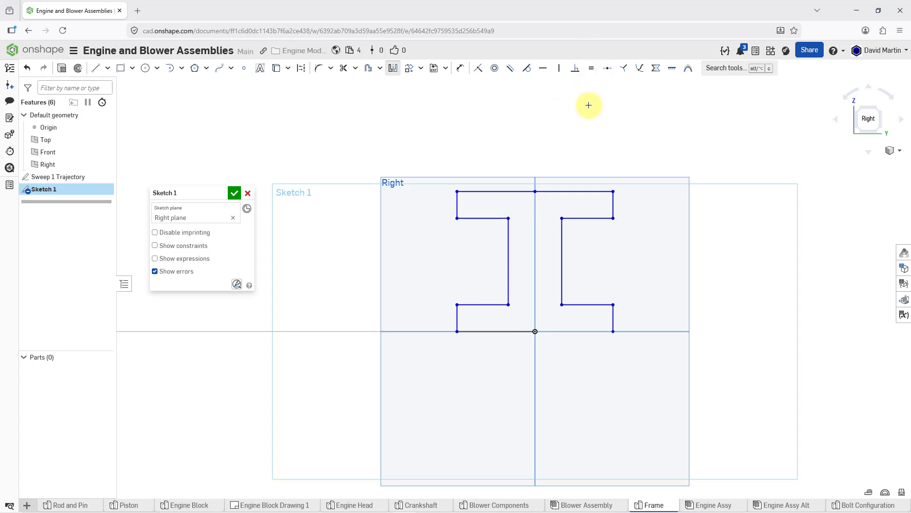
left_click(495, 330)
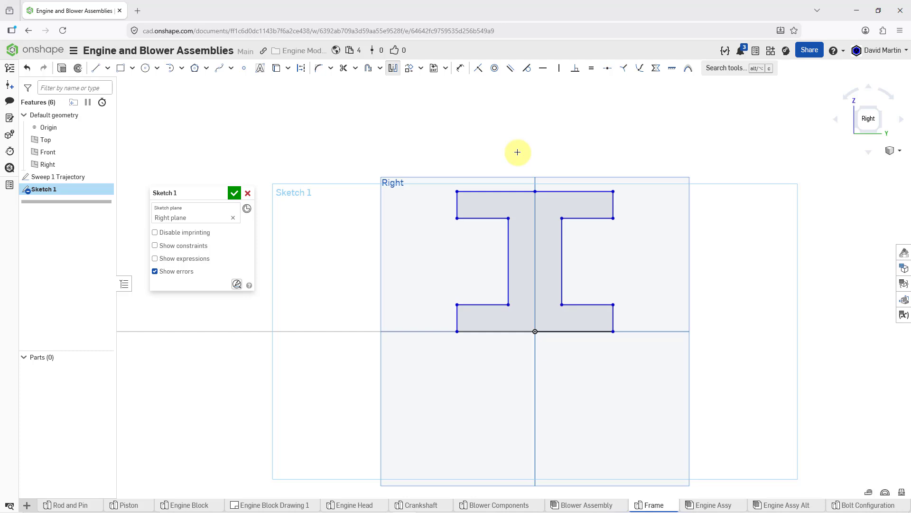
Dimension the I-profile's overall flange width between the upper flange's end lines as 60 mm
left_click(460, 69)
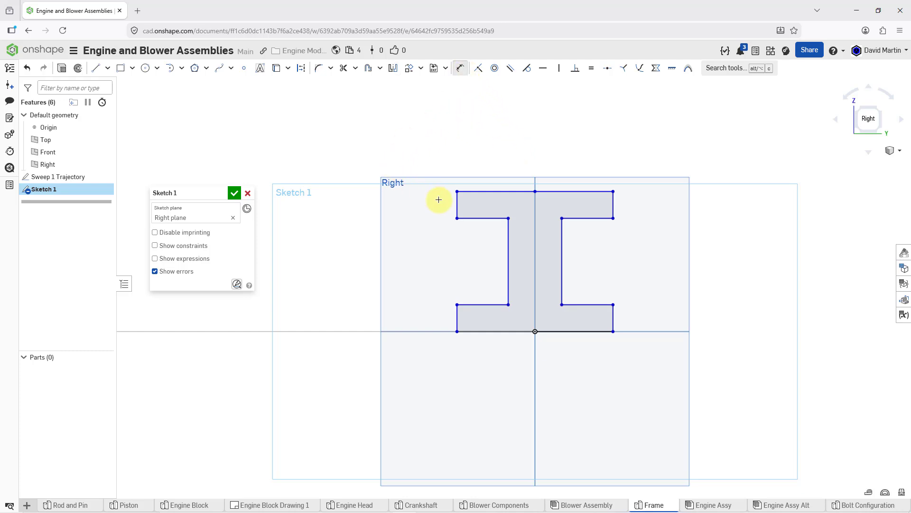
left_click(458, 208)
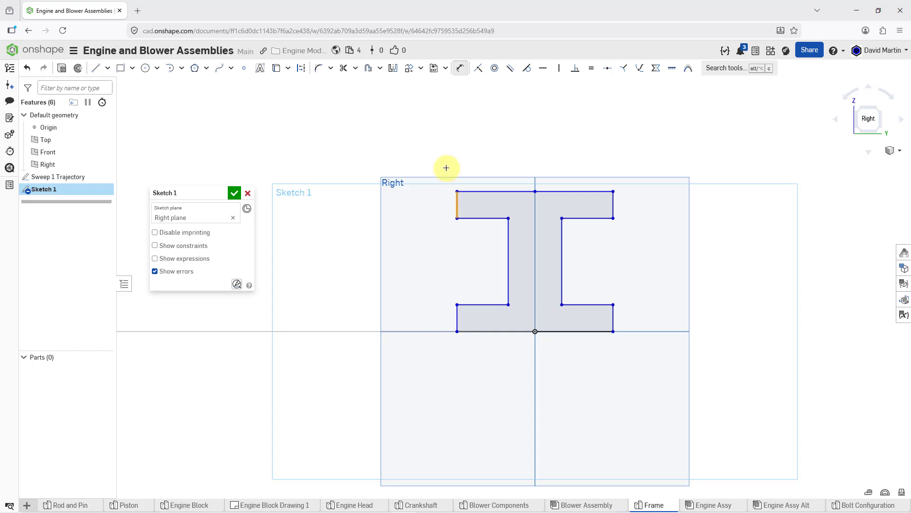
left_click(614, 196)
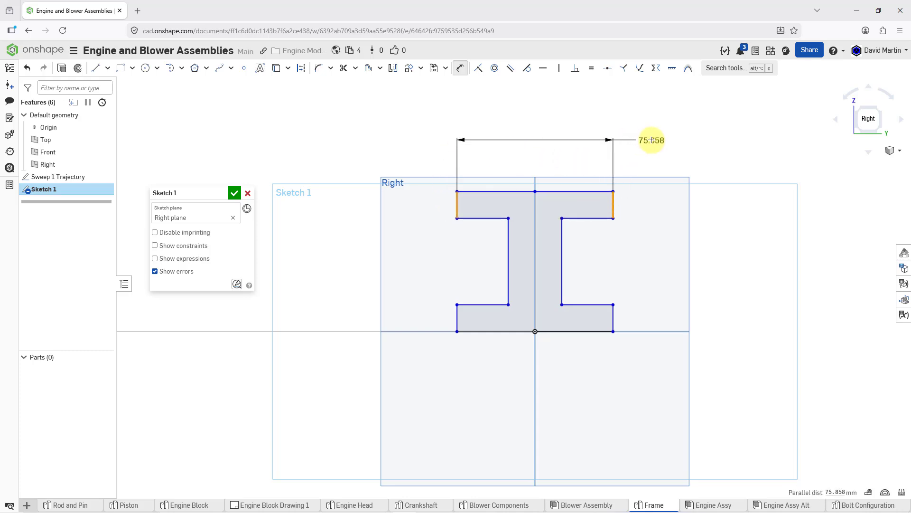
left_click(652, 116)
key("Return")
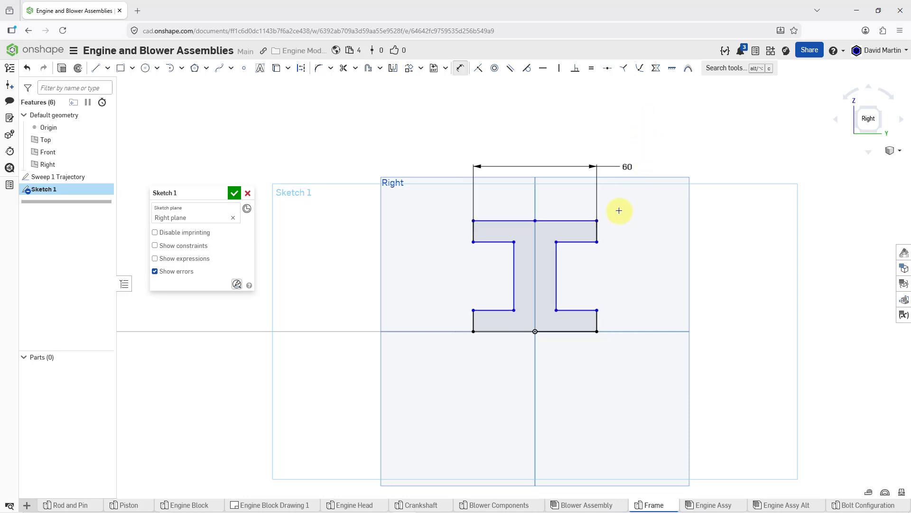
Dimension the web thickness between the two inner vertical lines as 7.5 mm
left_click(514, 282)
left_click(556, 279)
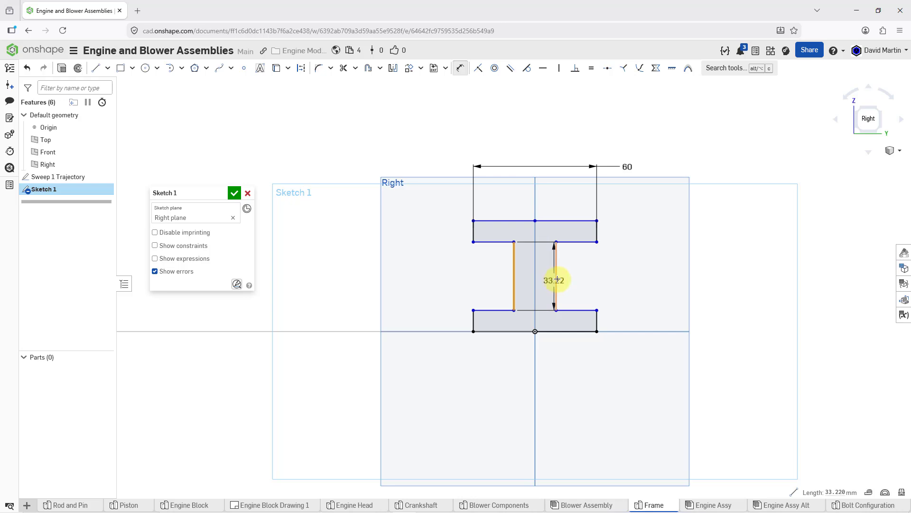
left_click(605, 273)
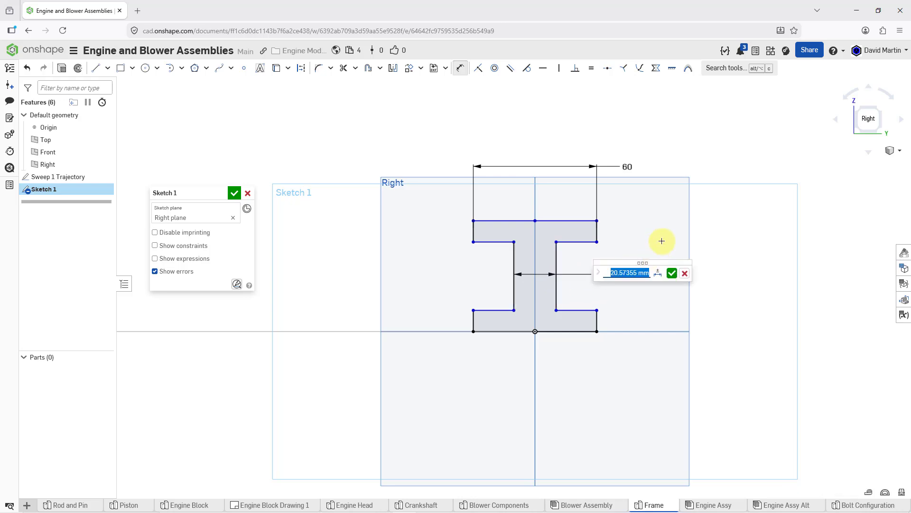
type("7.5")
key("Return")
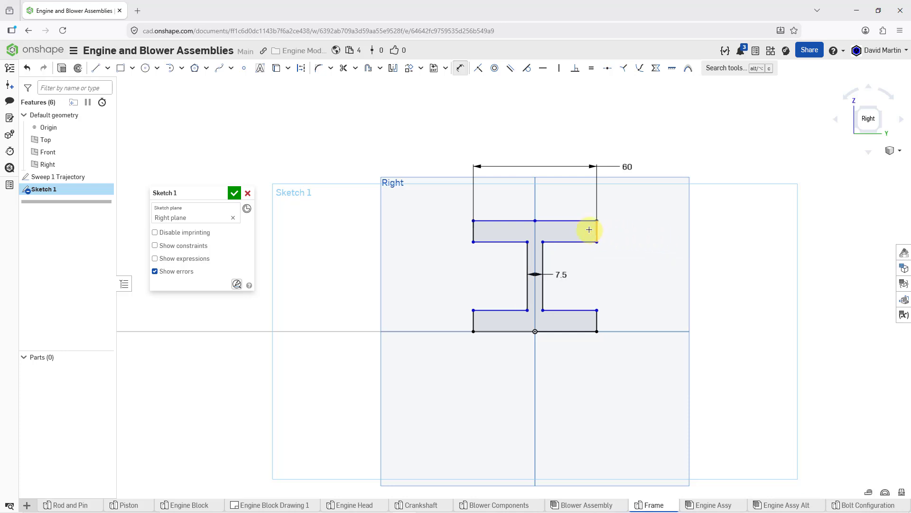
Dimension the upper flange's thickness on its left end line as 10 mm
left_click(473, 233)
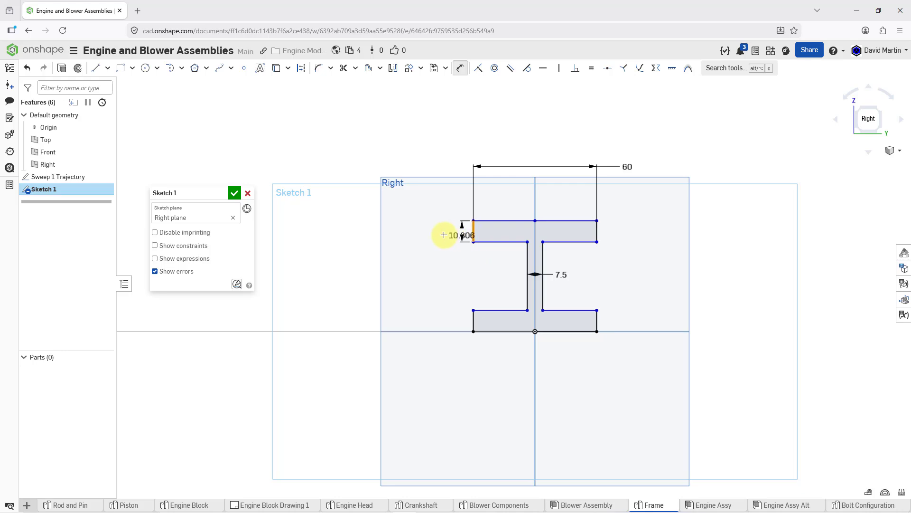
left_click(424, 270)
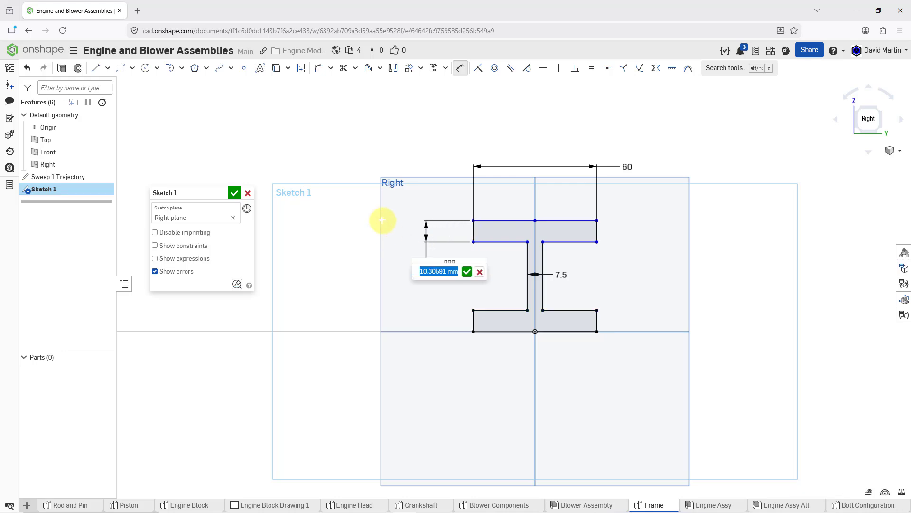
type("10")
key("Return")
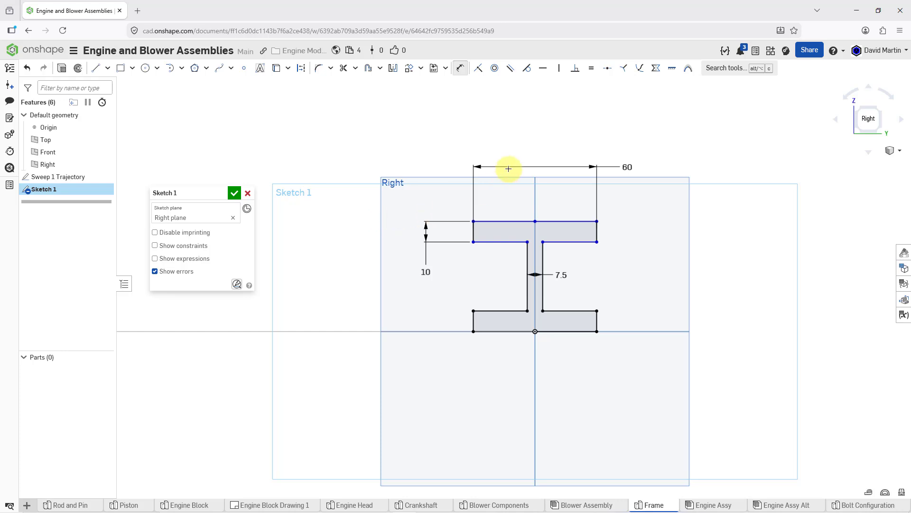
Dimension the I-profile's overall height from the upper edge to the base line as 60 mm
left_click(563, 221)
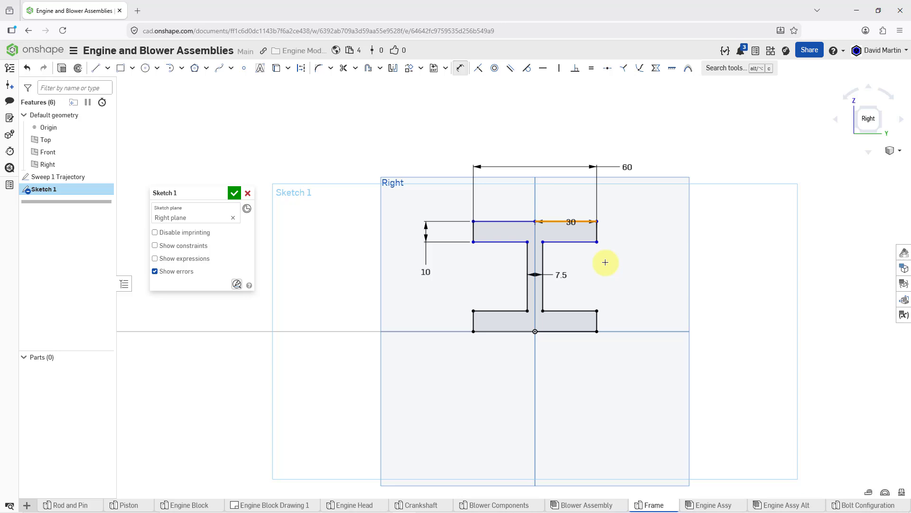
left_click(597, 313)
left_click(636, 273)
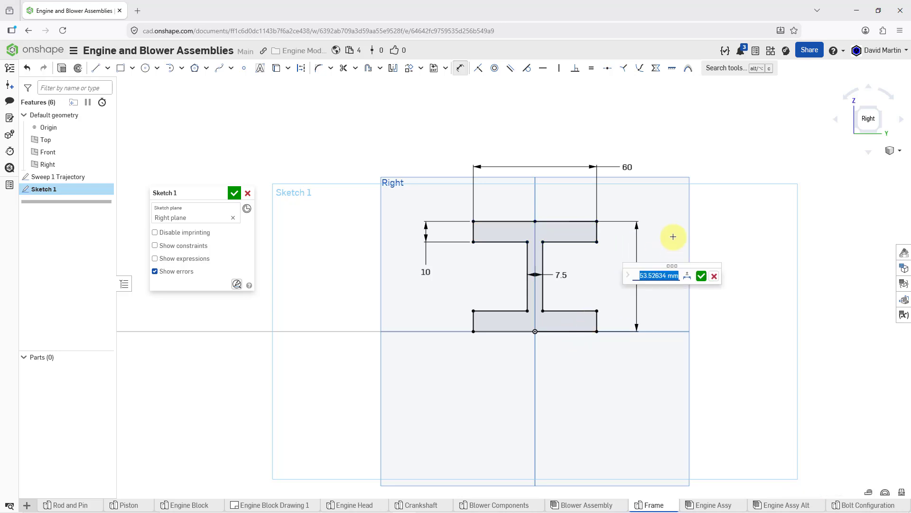
type("60")
key("Return")
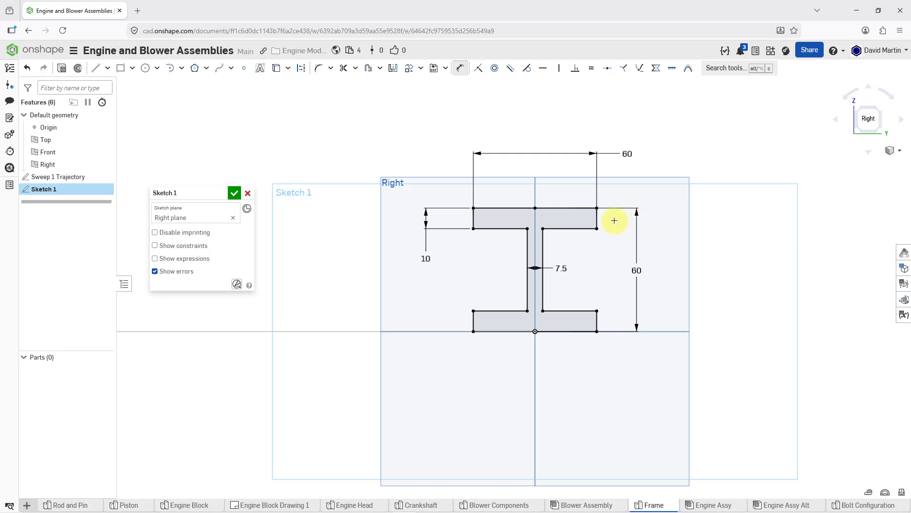
Rename the sketch as Sweep 1 Profile and accept it
left_click(224, 195)
type("S")
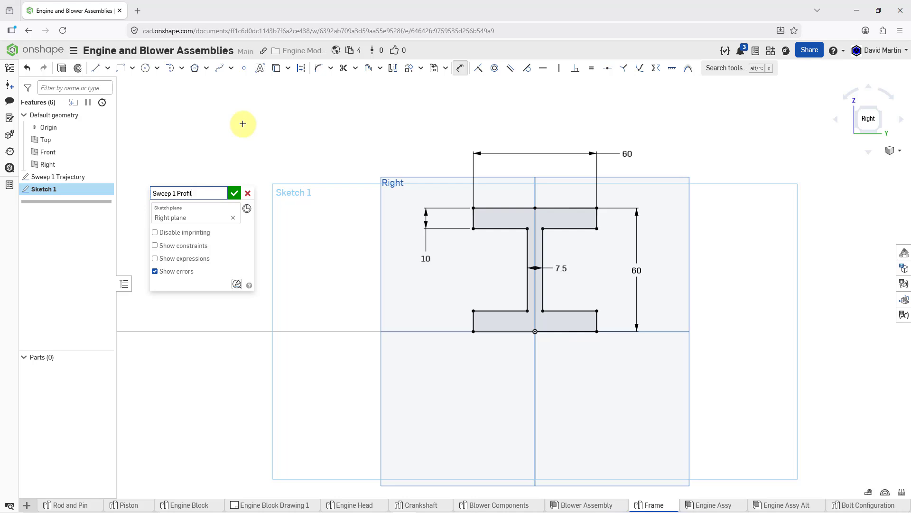
key("Return")
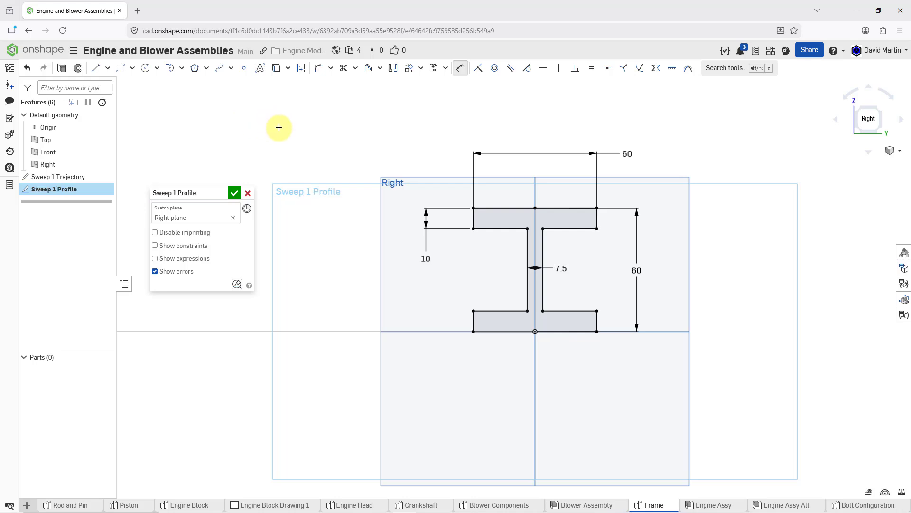
left_click(233, 193)
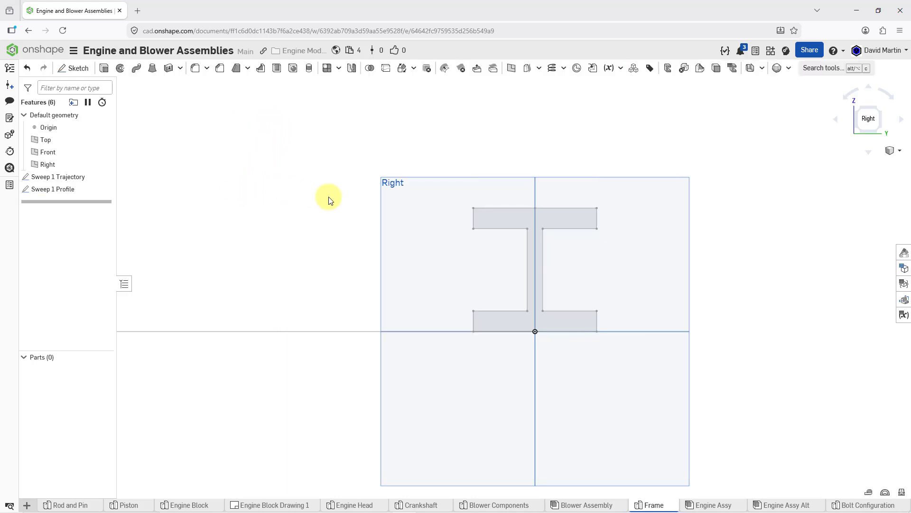
Start a new solid Sweep with the I-shaped Sweep 1 Profile face as the region to sweep
scroll(331, 233, "down", 5)
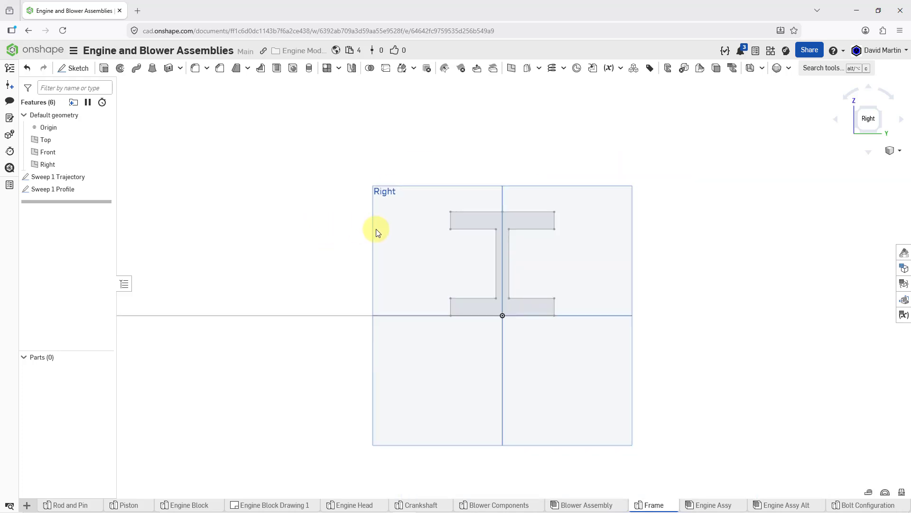
right_click_drag(406, 237, 462, 256)
scroll(409, 262, "down", 3)
middle_click_drag(433, 252, 543, 280)
scroll(426, 236, "up", 5)
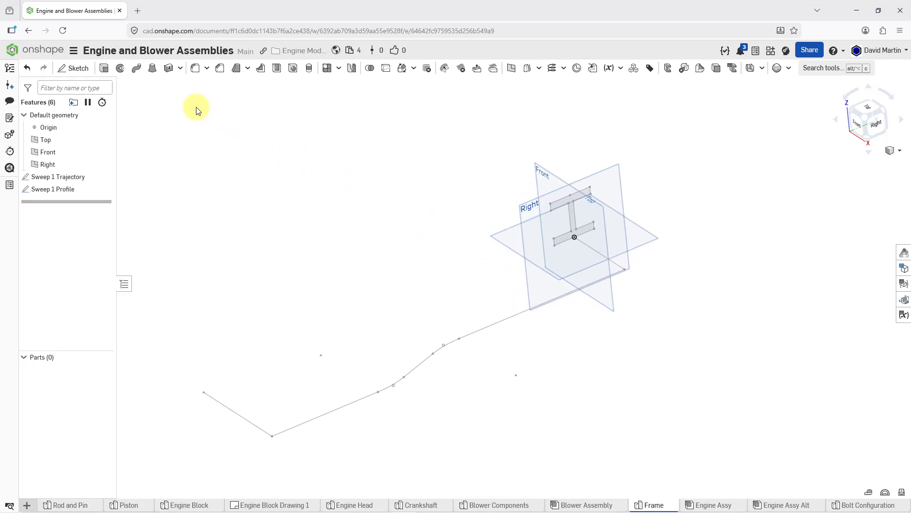
left_click(136, 76)
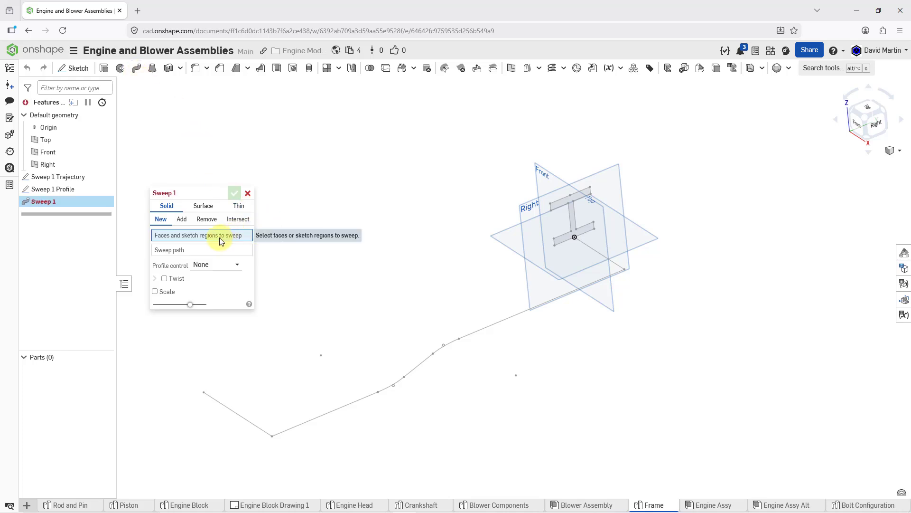
left_click(574, 228)
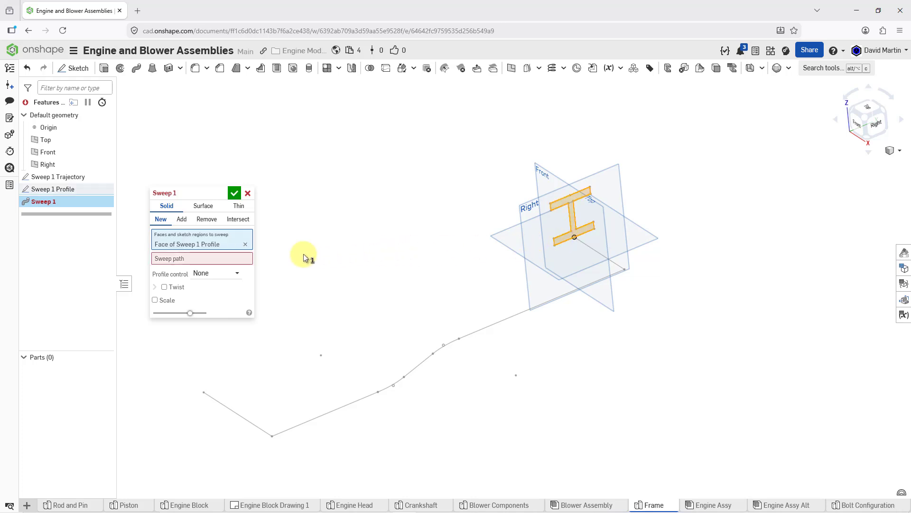
Set the sweep path to all seven connected edges of Sweep 1 Trajectory, from the origin to the far end, and inspect the preview
left_click(182, 261)
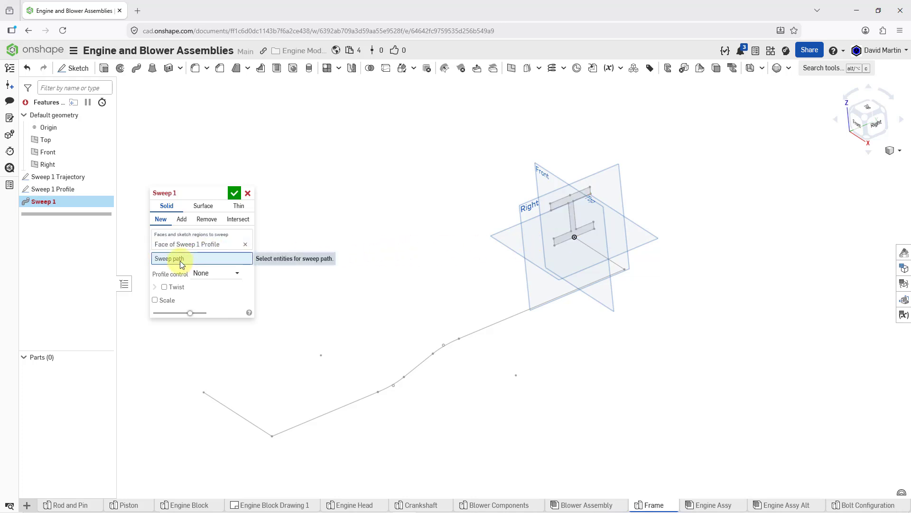
left_click(615, 261)
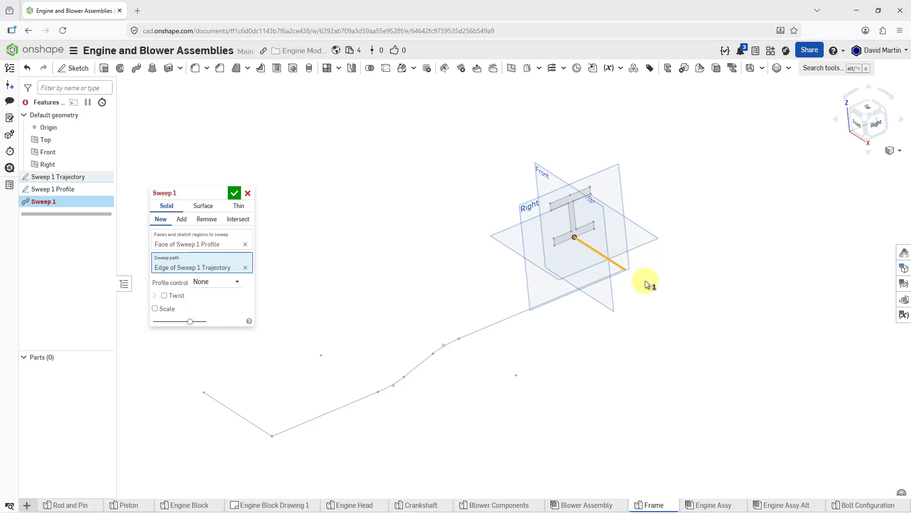
left_click(580, 287)
left_click(453, 341)
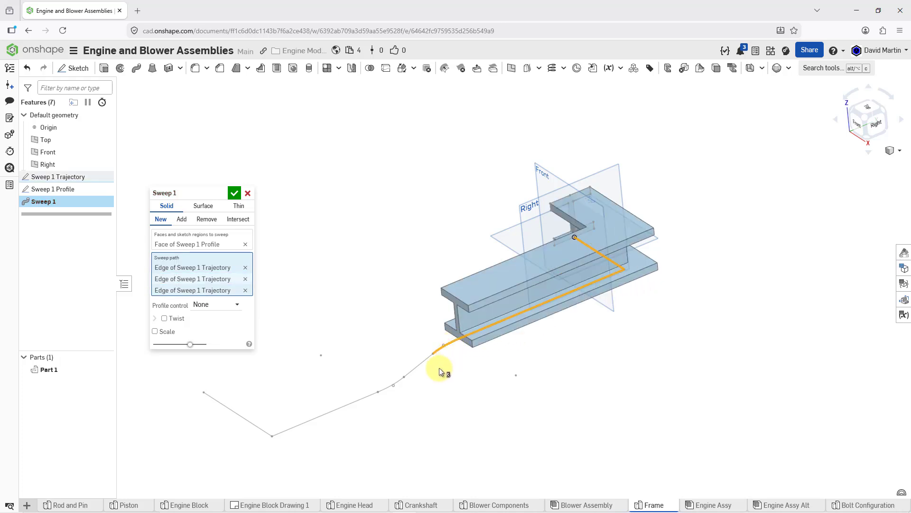
left_click(403, 386)
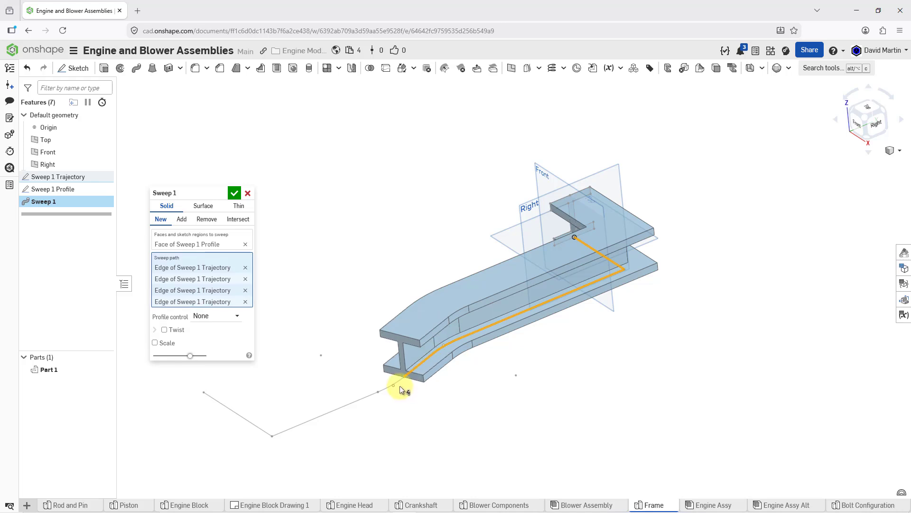
left_click(398, 383)
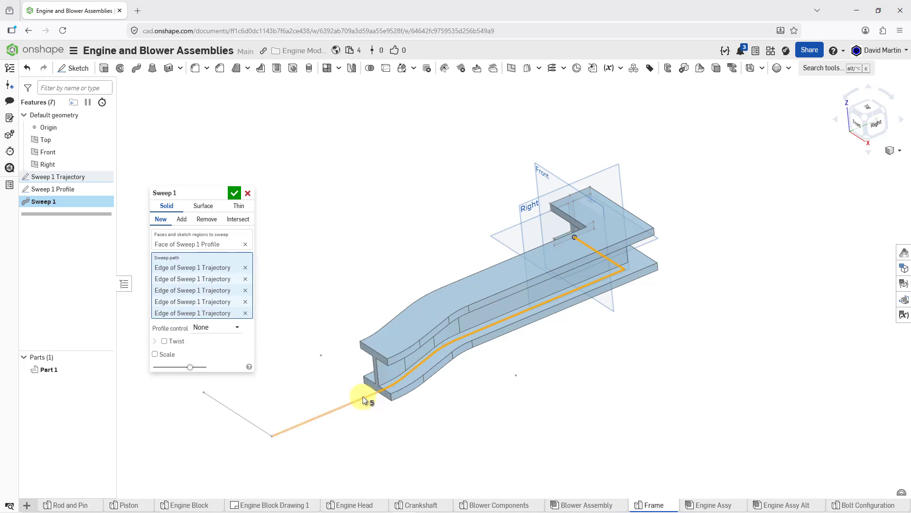
left_click(362, 396)
left_click(237, 413)
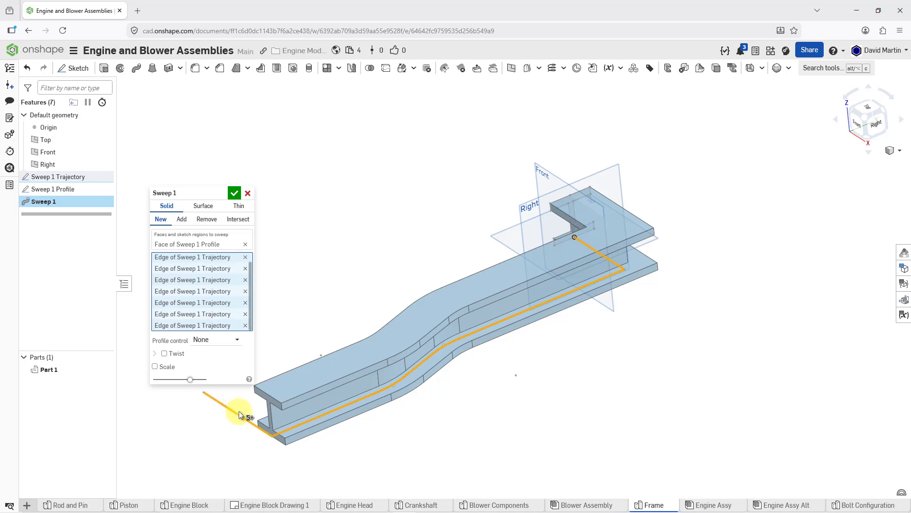
middle_click_drag(427, 372, 577, 367)
right_click_drag(578, 368, 585, 330)
middle_click_drag(554, 336, 727, 254)
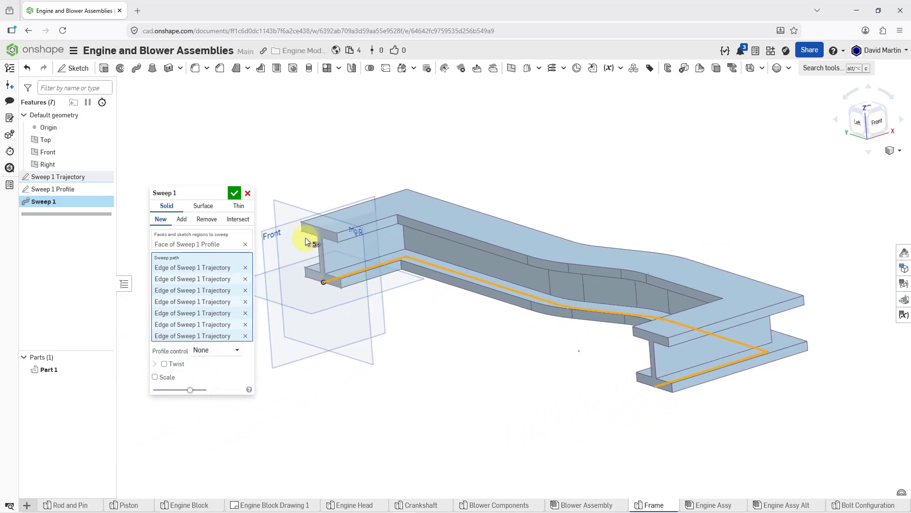
Accept the sweep and hide the default planes to show only the I-beam frame
left_click(234, 193)
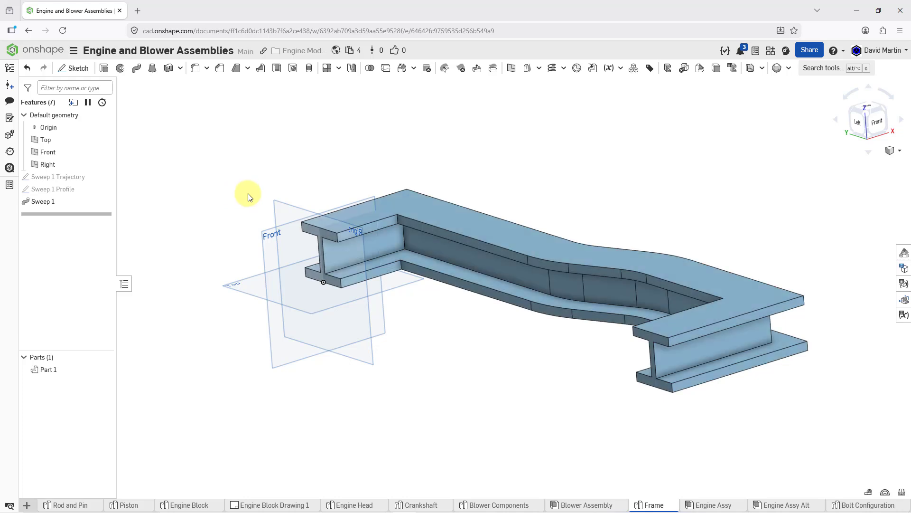
right_click_drag(318, 166, 323, 165)
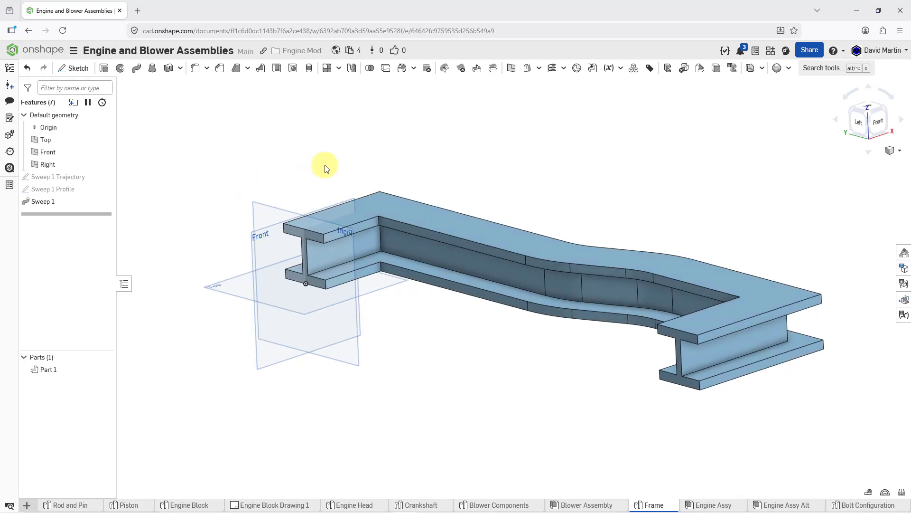
key("p")
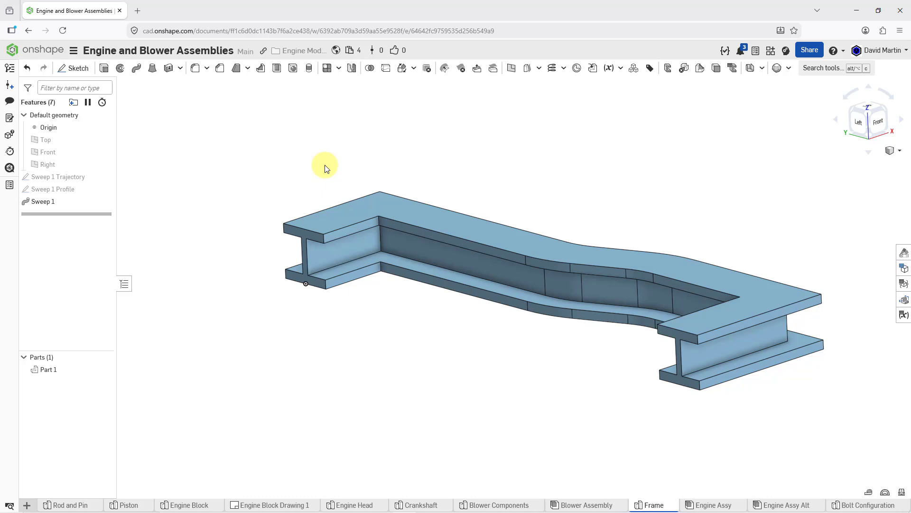
right_click_drag(403, 172, 422, 180)
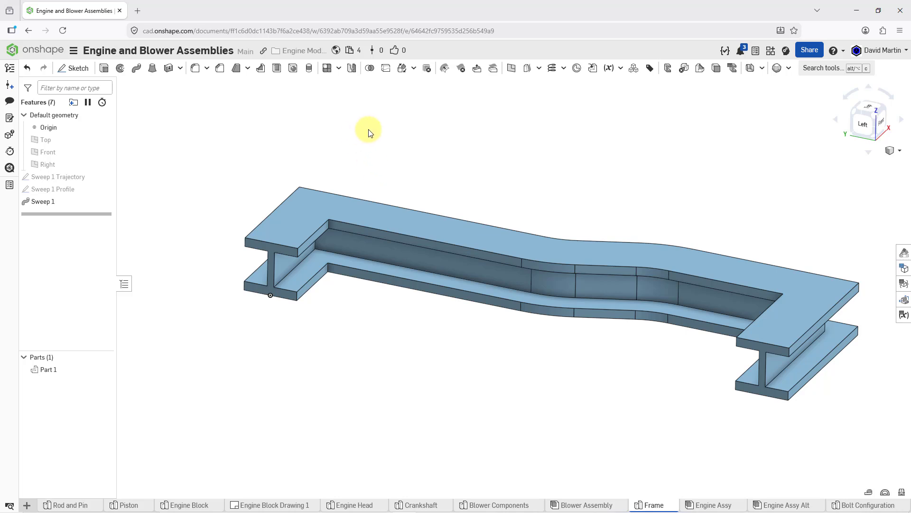
left_click(577, 68)
scroll(343, 231, "up", 5)
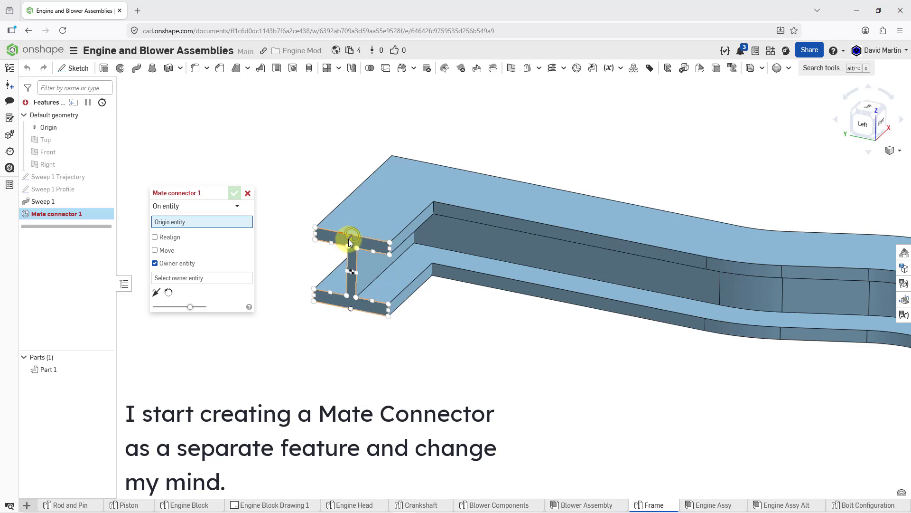
left_click(349, 239)
left_click(248, 194)
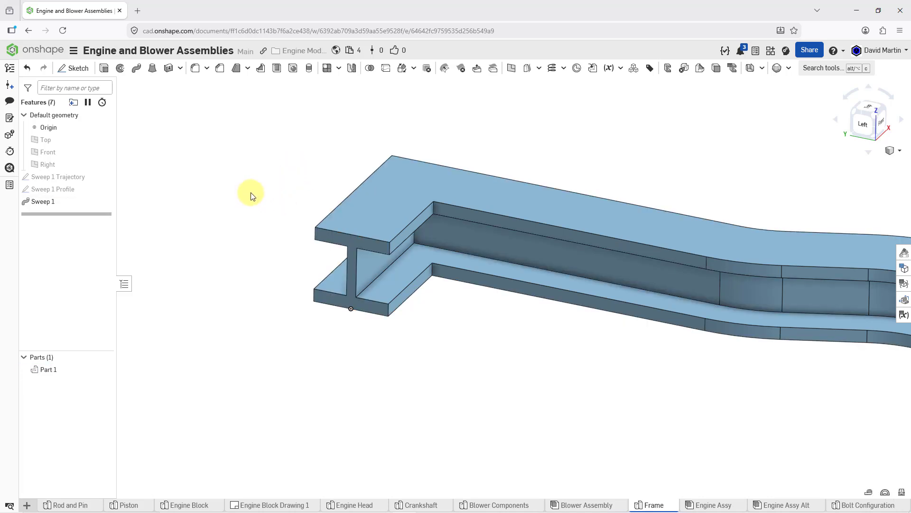
Start a new sketch on a mate connector at the upper edge midpoint of the frame's near I-shaped end face
scroll(232, 190, "down", 5)
scroll(231, 190, "up", 1)
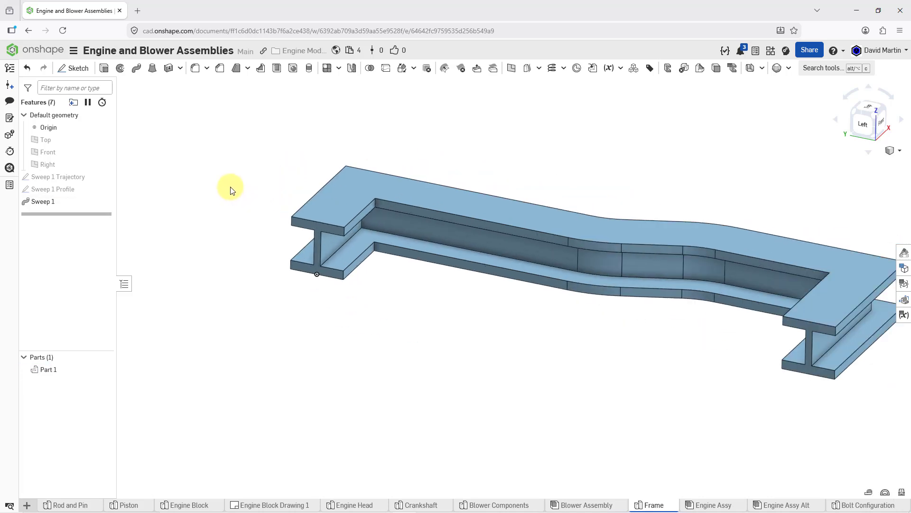
left_click(77, 69)
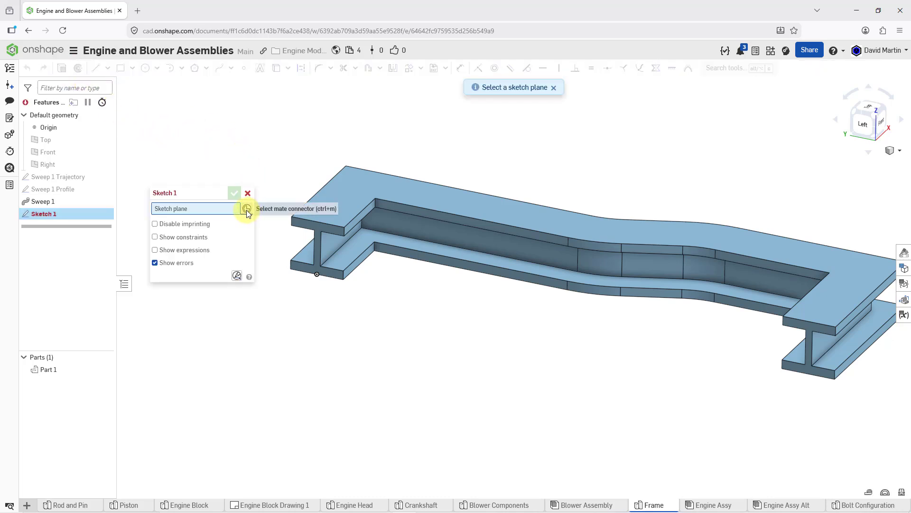
left_click(317, 225)
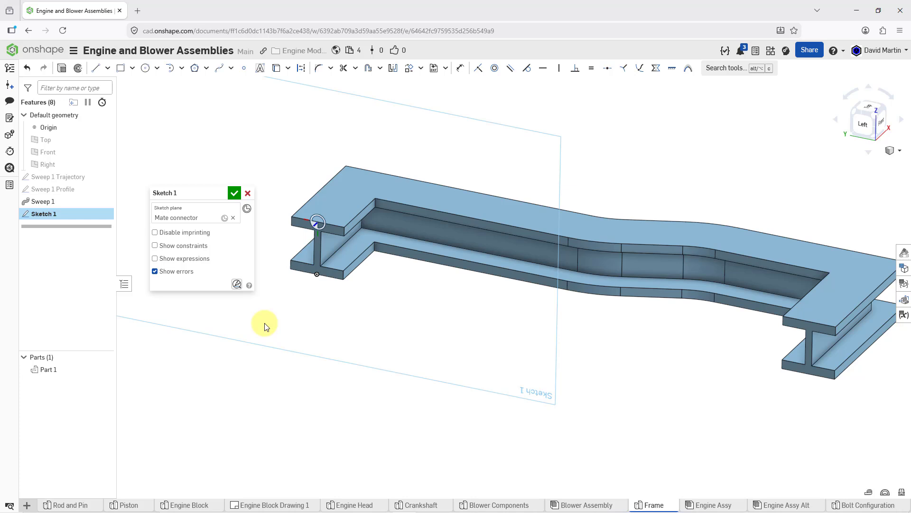
Offset the sketch plane's mate connector by -110 mm in Z and -20 mm in X
left_click(224, 218)
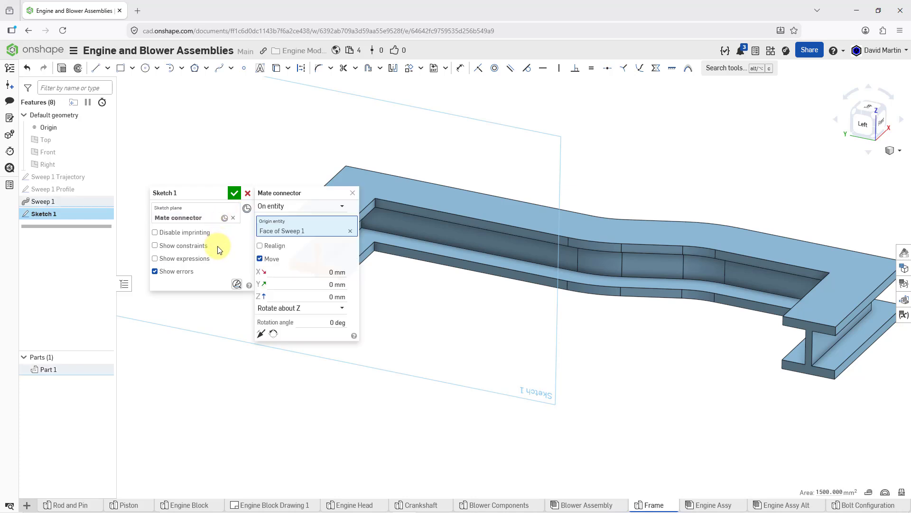
scroll(616, 204, "down", 5)
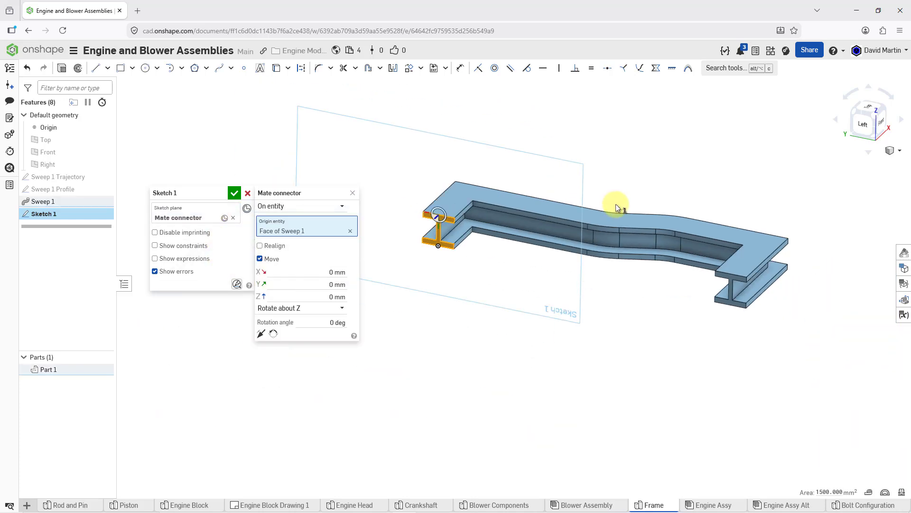
scroll(474, 199, "up", 5)
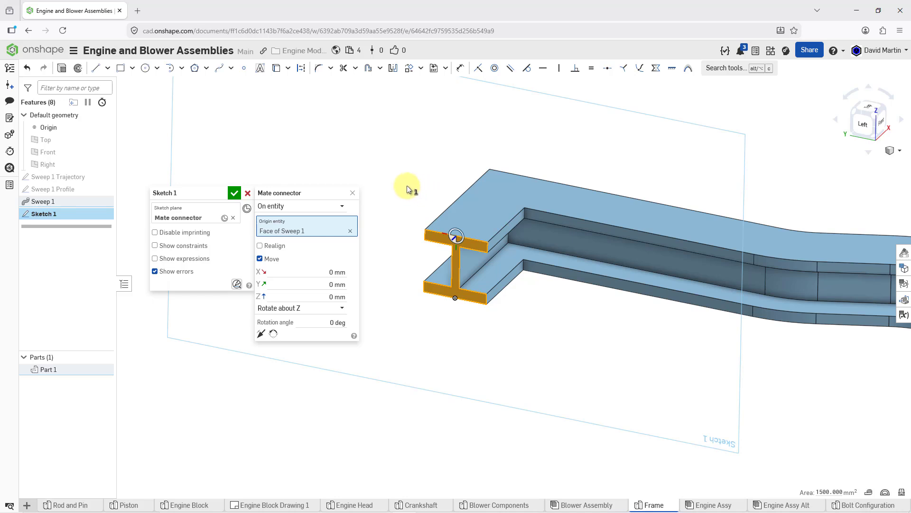
left_click(308, 296)
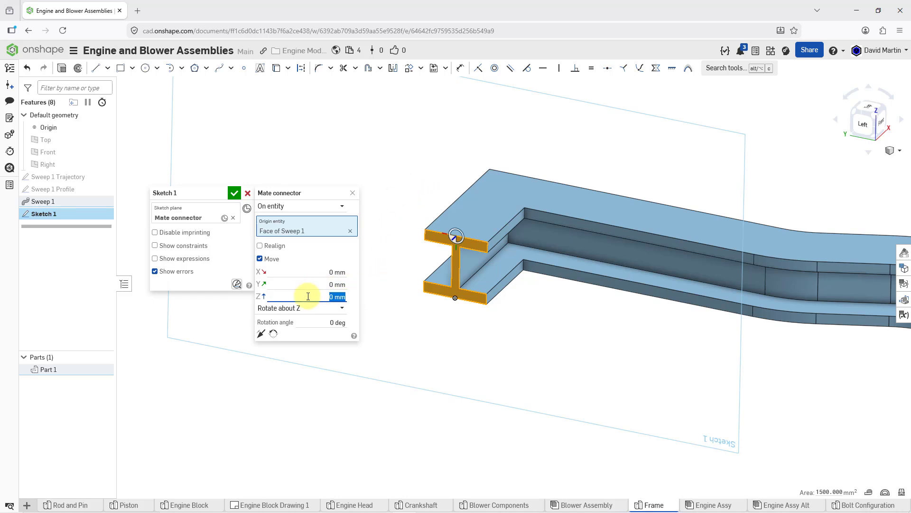
type("-110")
key("Return")
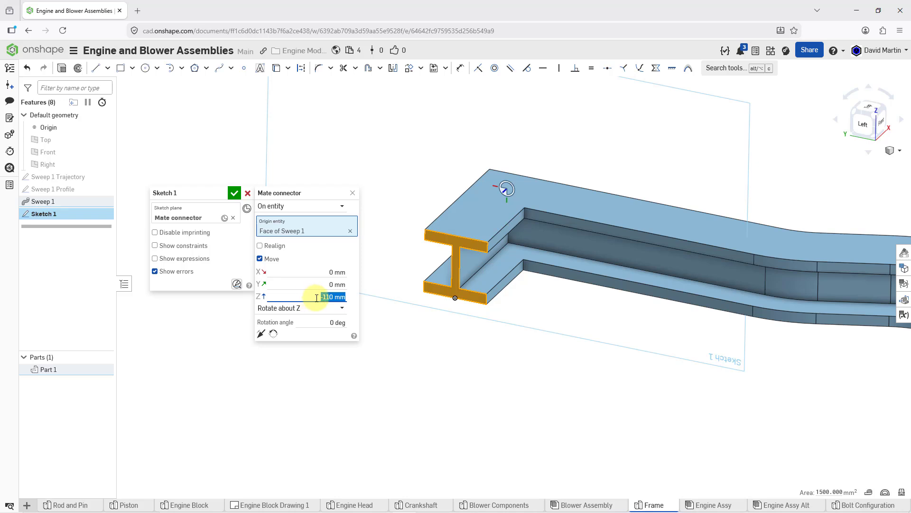
left_click(307, 272)
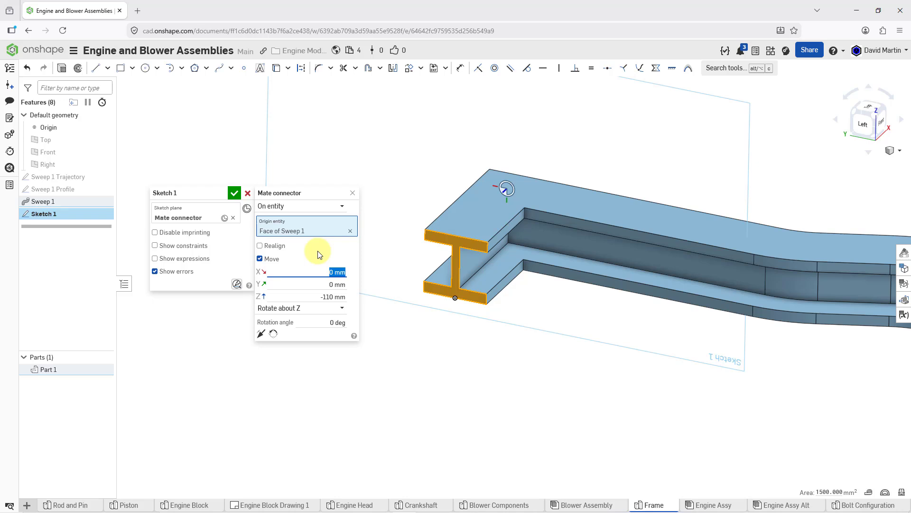
type("-20")
key("Return")
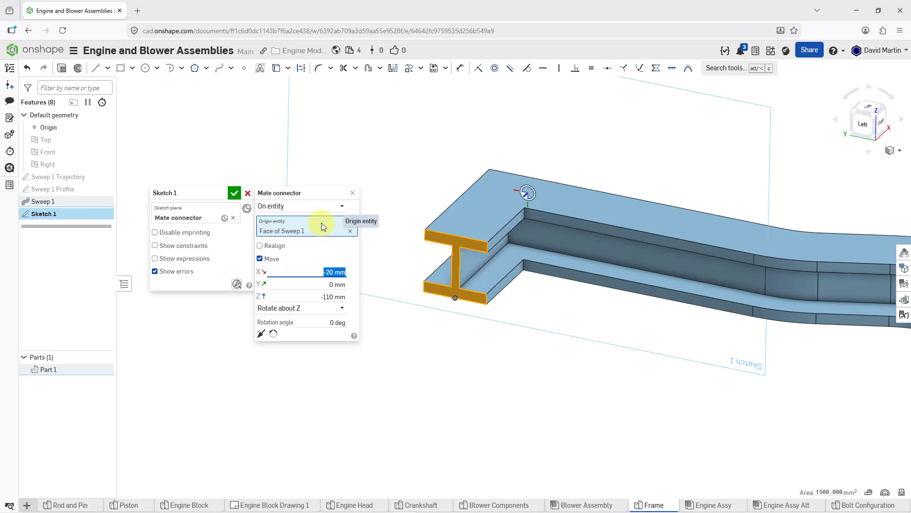
left_click(352, 193)
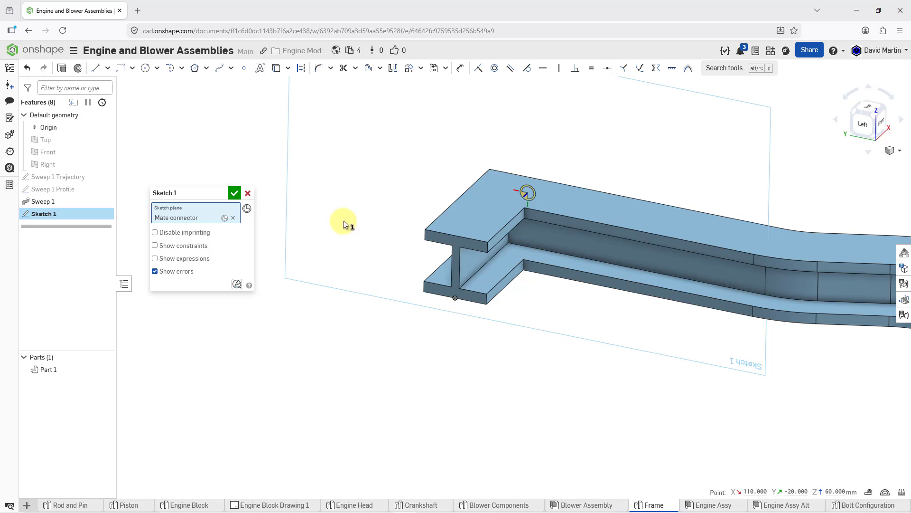
Sketch three connected lines from the mate connector: about 93 mm slanting up, 120 mm horizontal, and 89 mm slanting down to the frame's upper surface level
mouse_move(404, 194)
middle_mouse_down()
mouse_move(352, 240)
mouse_move(309, 246)
mouse_move(295, 269)
middle_mouse_up()
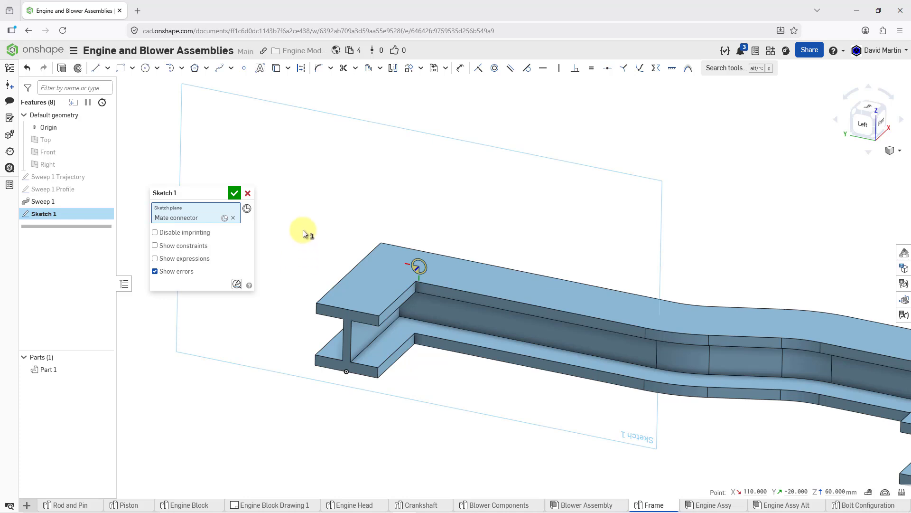
left_click(96, 72)
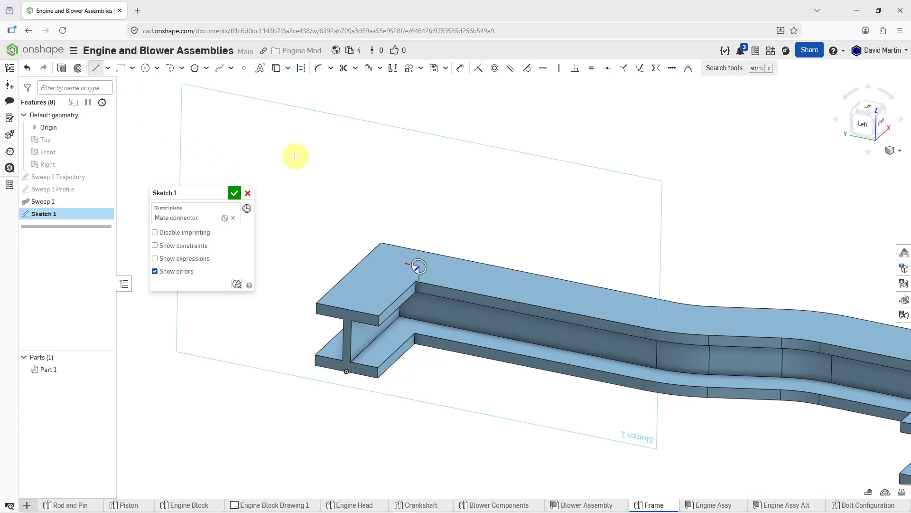
left_click(419, 269)
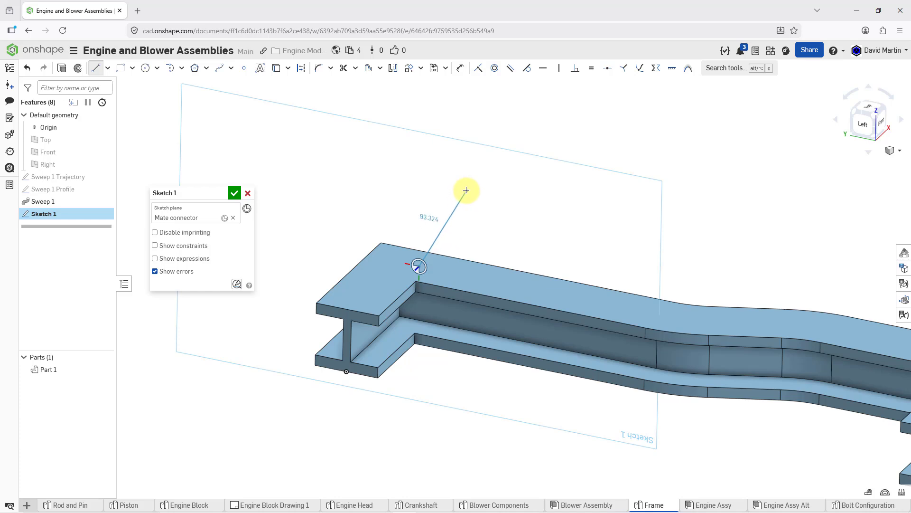
left_click(467, 190)
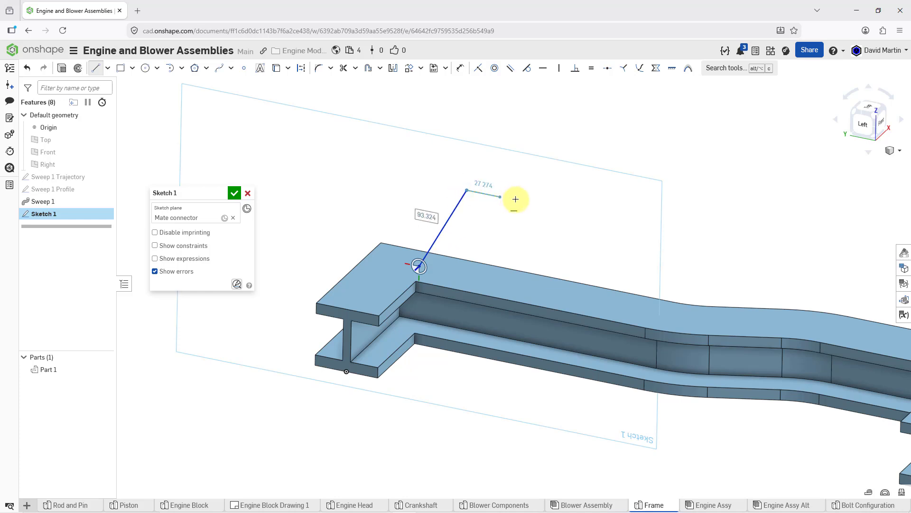
left_click(592, 216)
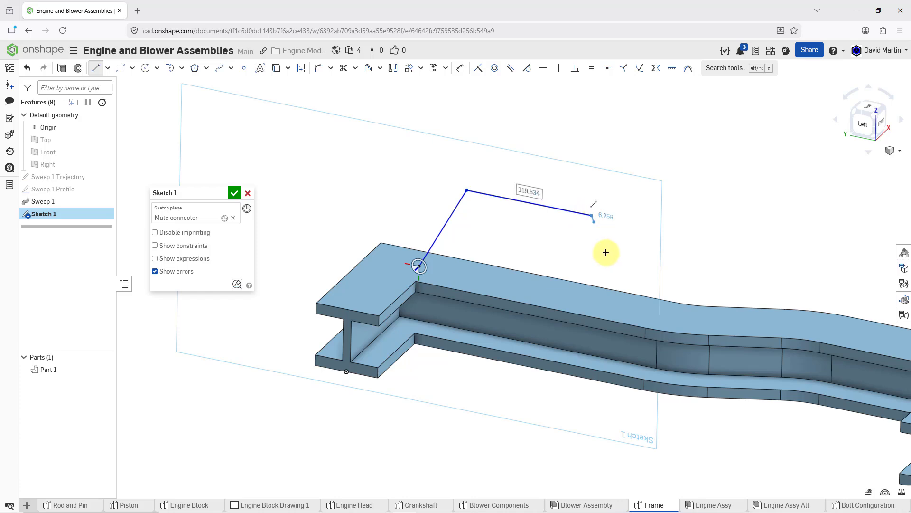
left_click(625, 307)
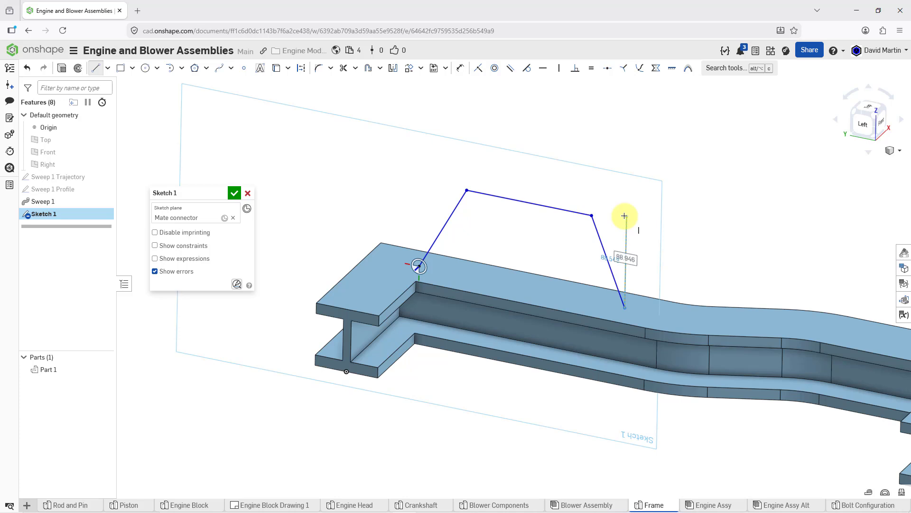
key("Escape")
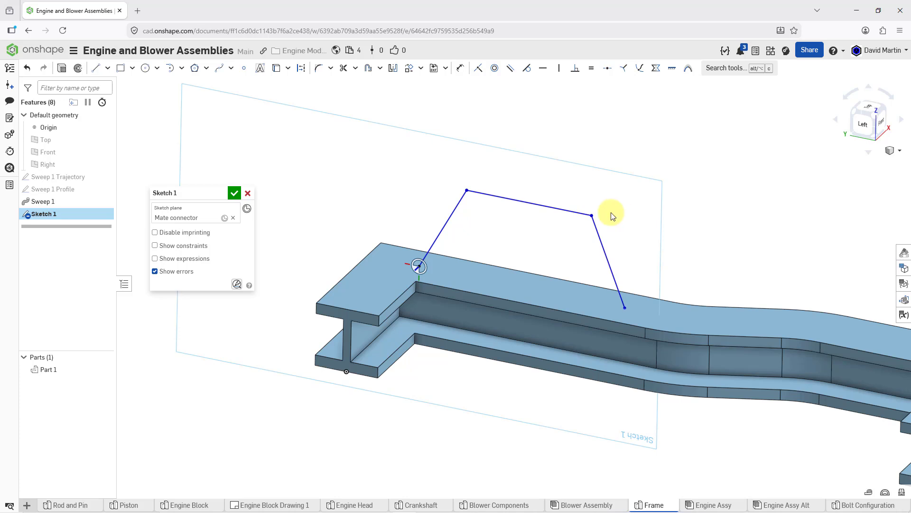
View the sketch plane face-on and draw a vertical construction line about 105 mm long down from the horizontal line's midpoint
right_click(492, 170)
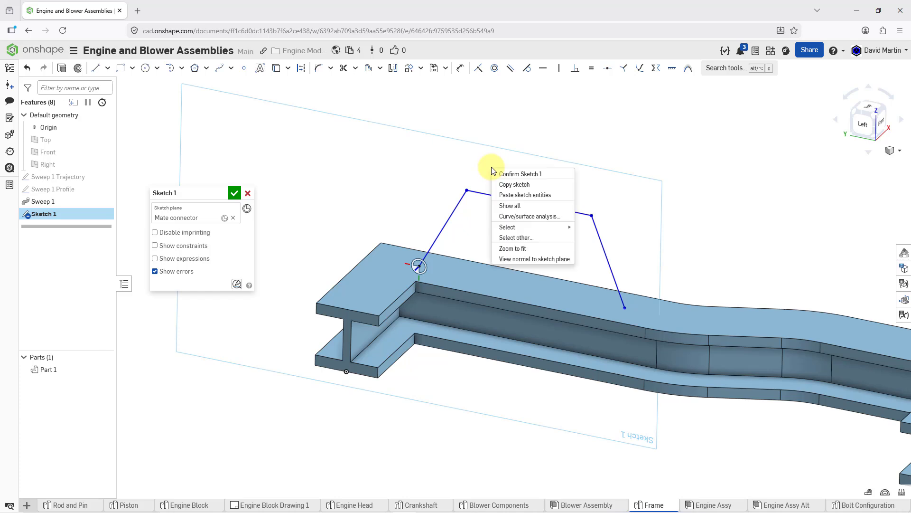
left_click(534, 259)
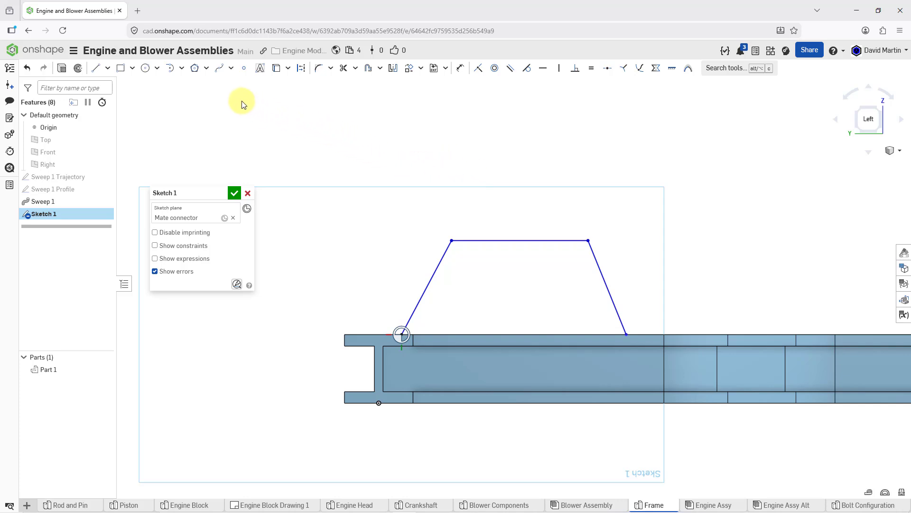
left_click(302, 70)
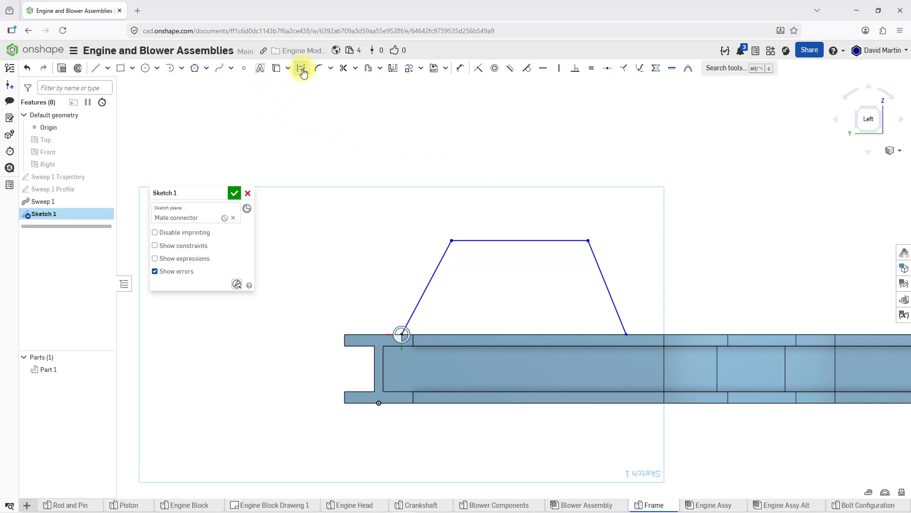
left_click(99, 71)
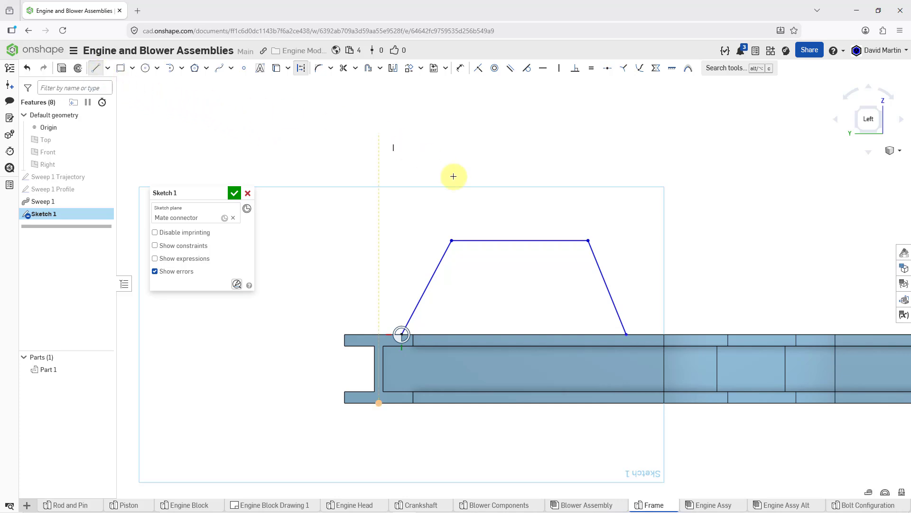
left_click(520, 240)
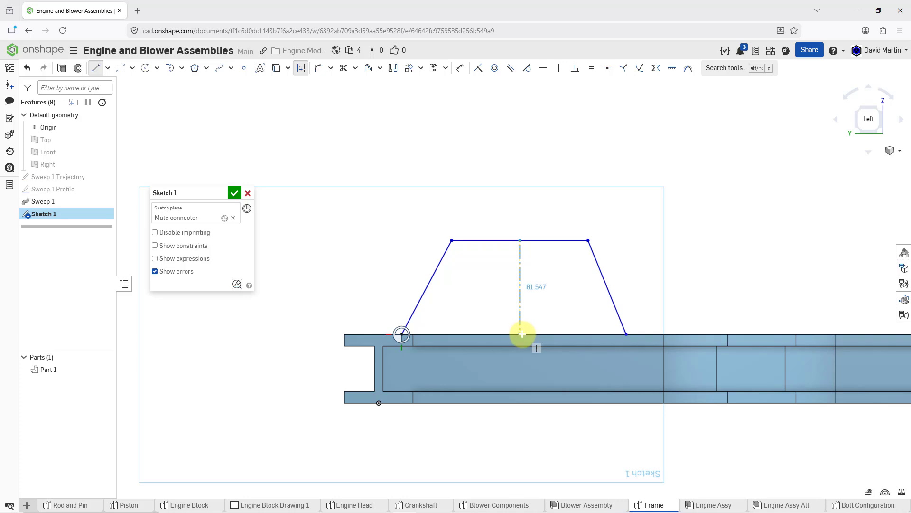
left_click(520, 360)
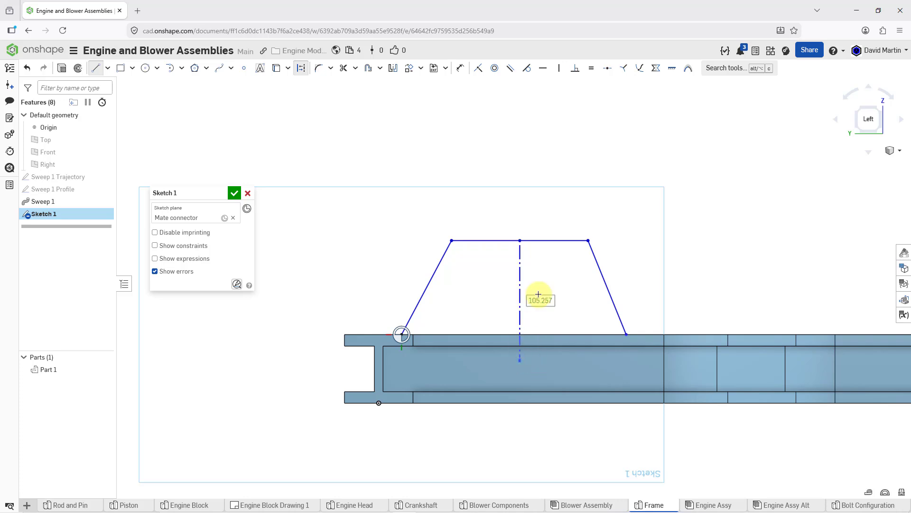
key("Escape")
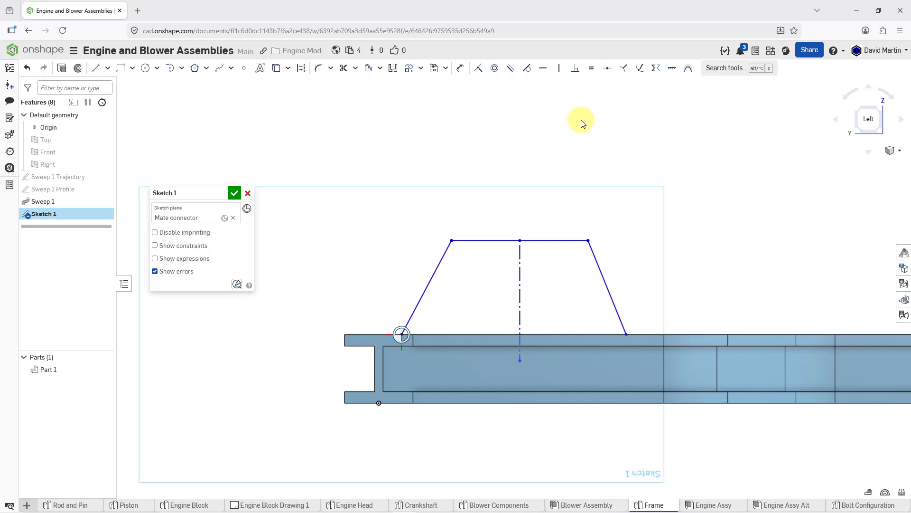
Make the two lower endpoints of the slanted lines symmetric about the vertical construction line
left_click(655, 70)
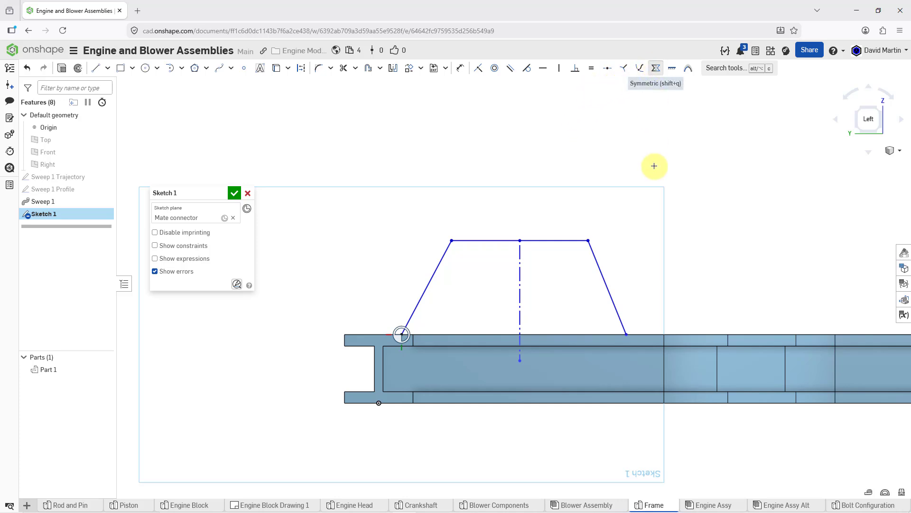
left_click(520, 286)
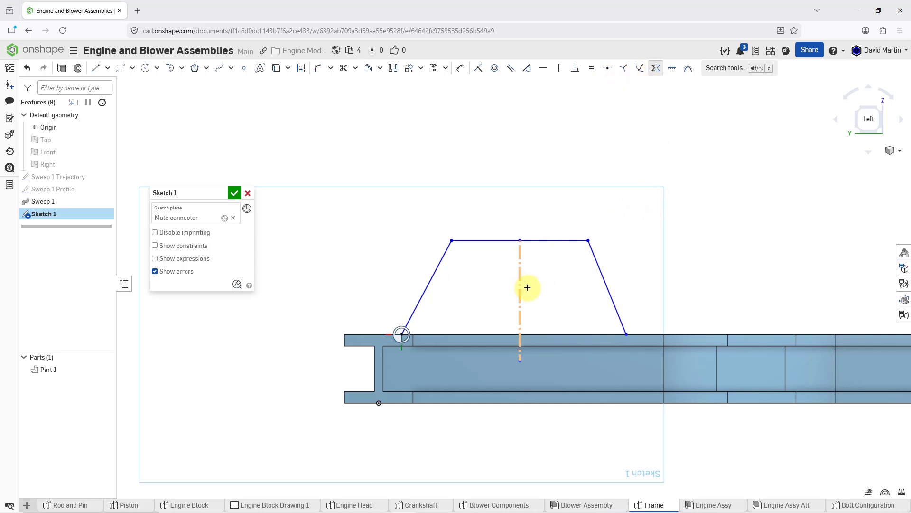
left_click(626, 334)
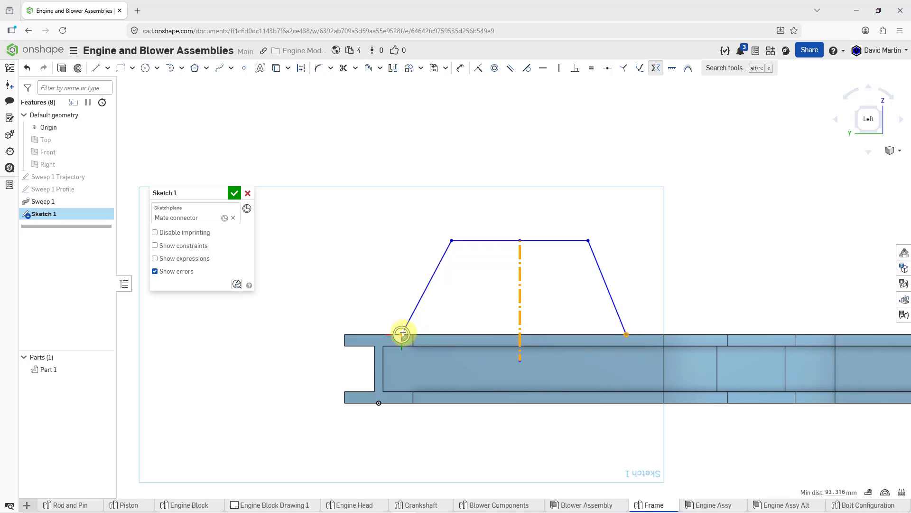
left_click(403, 334)
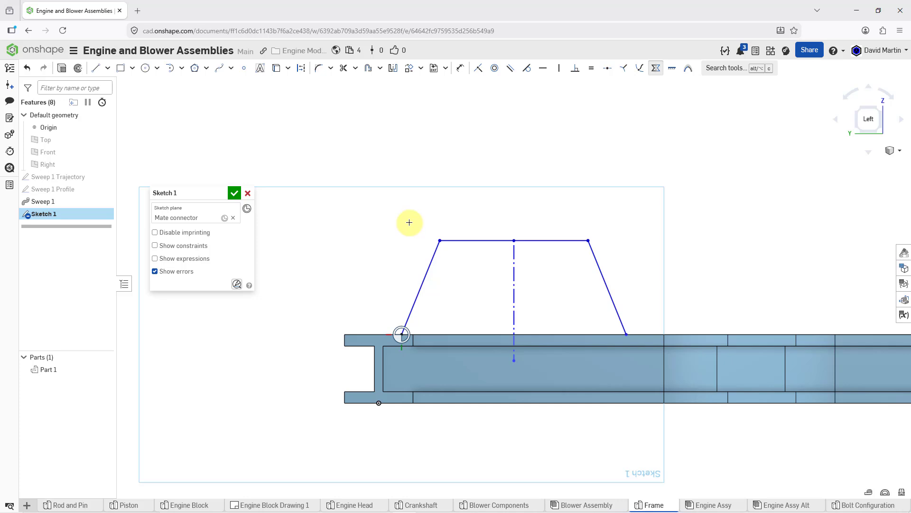
Dimension the trapezoid's upper horizontal line to 125 mm
left_click(458, 72)
left_click(534, 241)
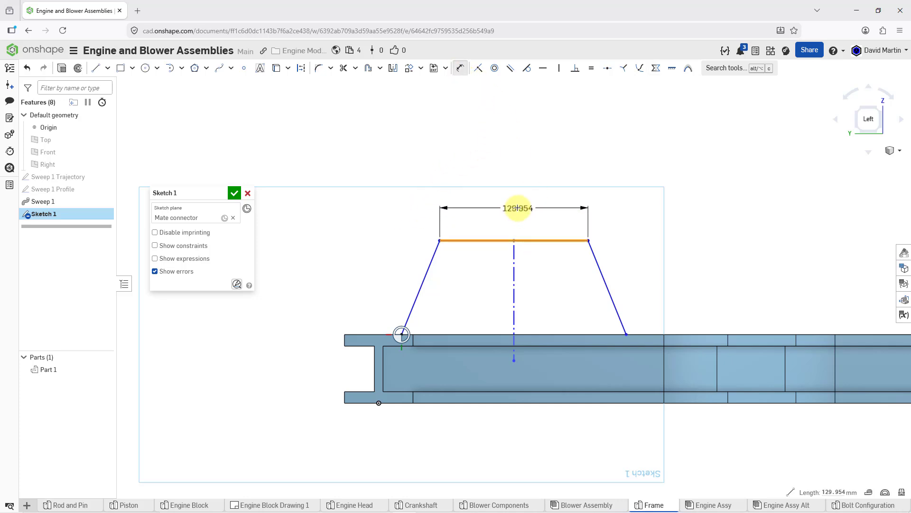
left_click(518, 208)
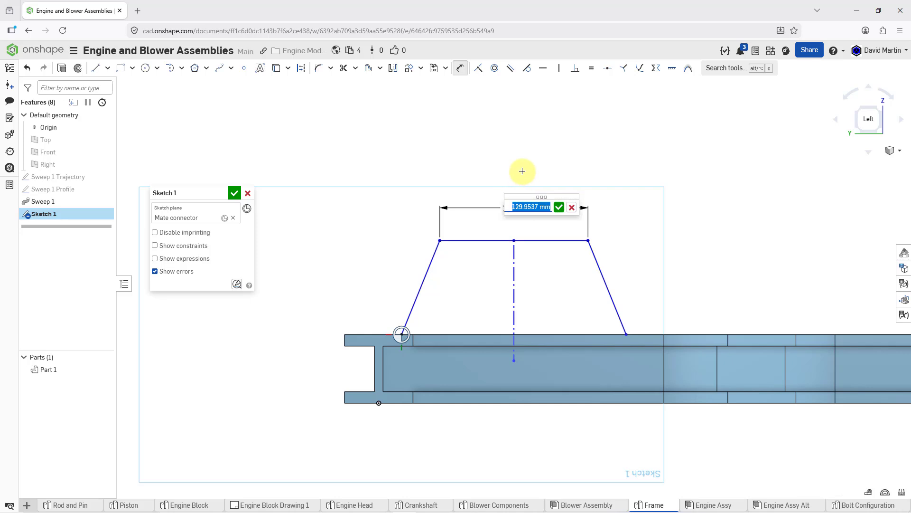
type("125")
key("Return")
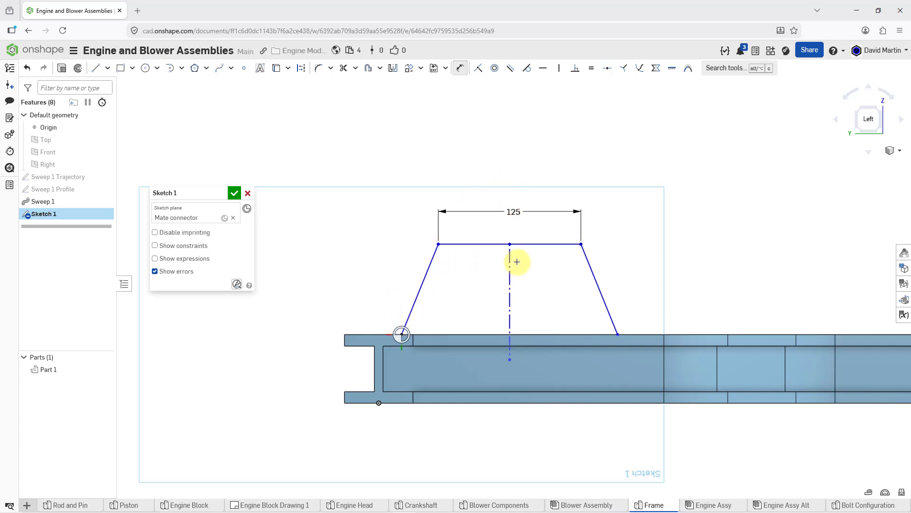
Dimension the height from the frame's upper surface to the horizontal line as 97.5 mm
left_click(535, 245)
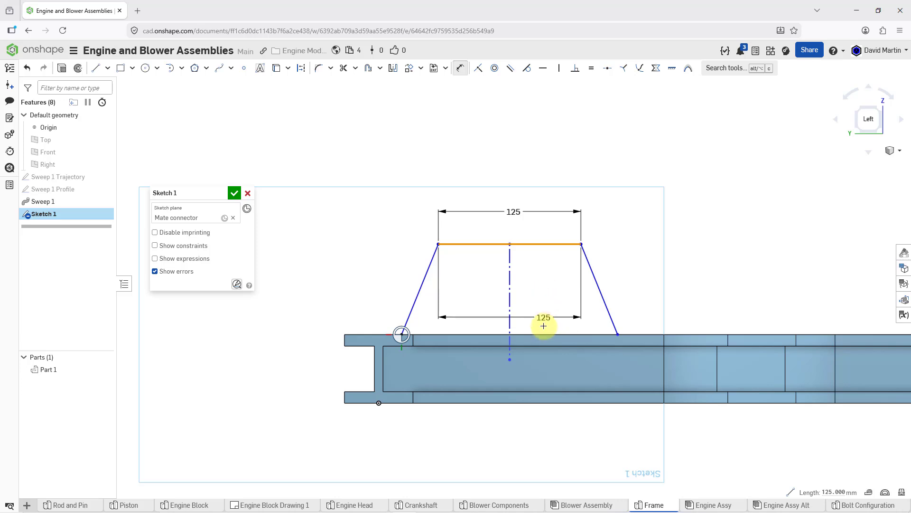
left_click(546, 334)
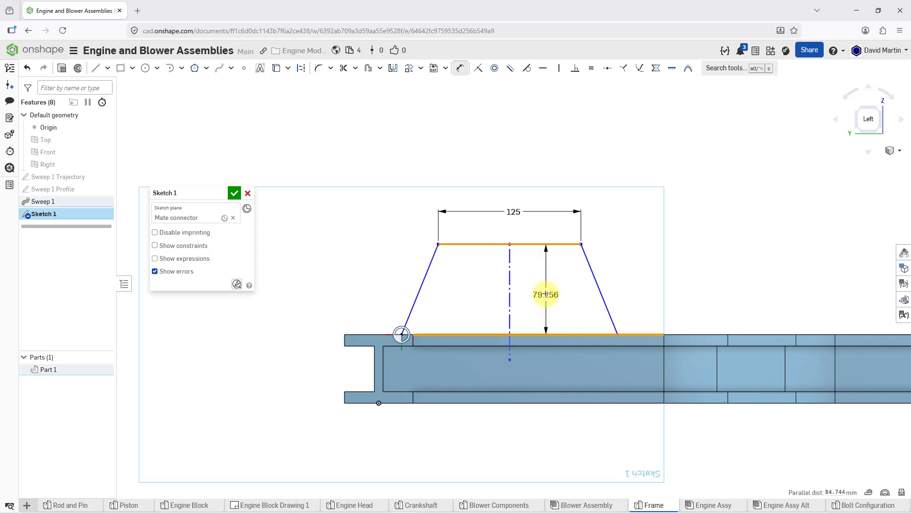
left_click(545, 296)
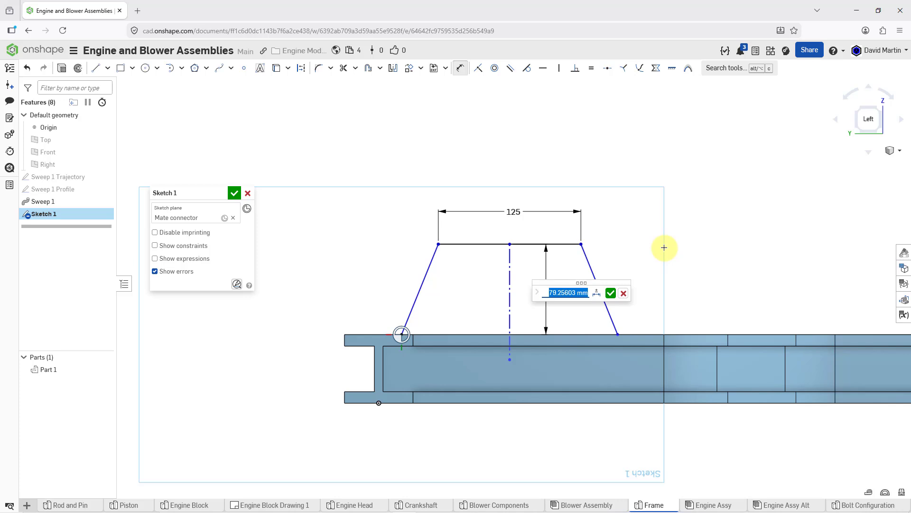
type("97.5")
key("Return")
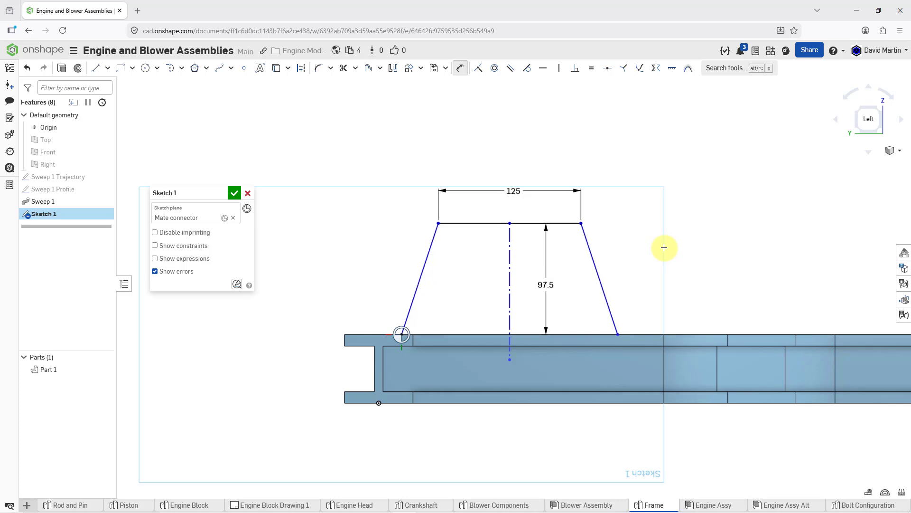
Dimension the distance between the two lower endpoints of the slanted lines to 185 mm
left_click(401, 335)
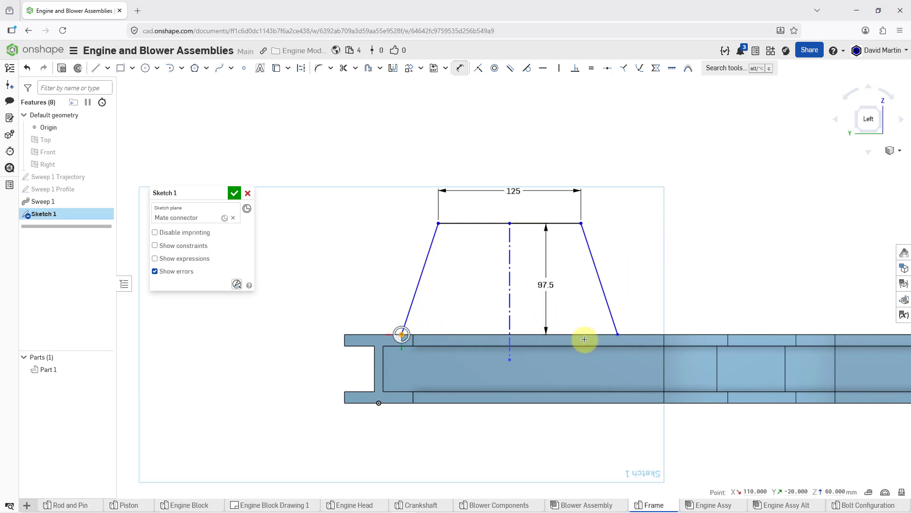
left_click(618, 335)
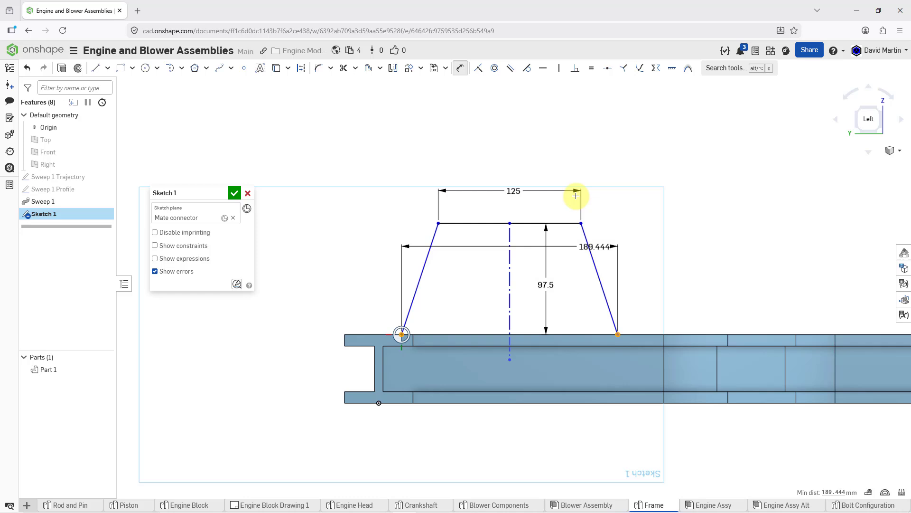
left_click(517, 135)
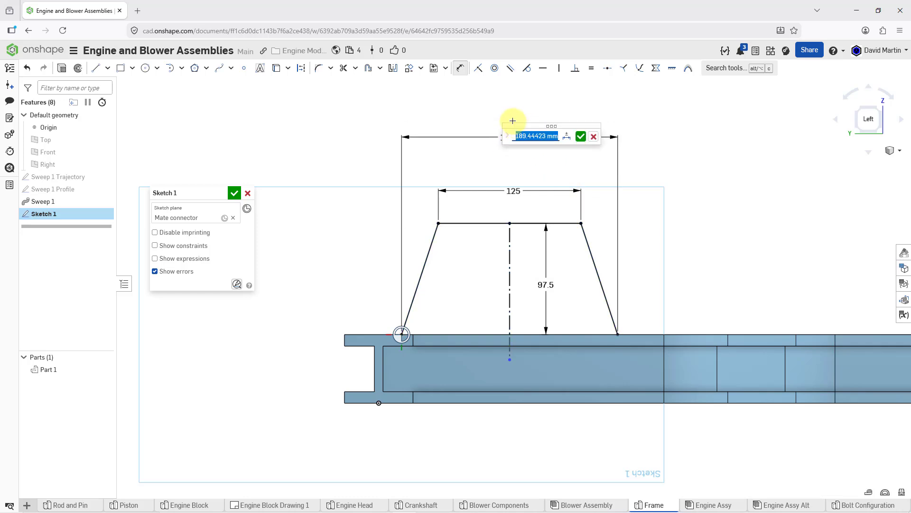
type("185")
key("Return")
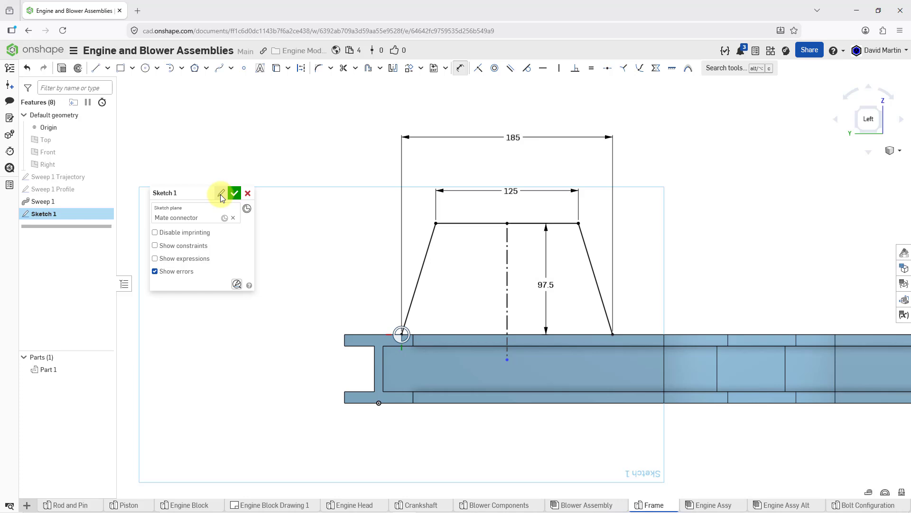
Rename the sketch as Sweep 2 Trajectory and accept it
left_click(221, 193)
type("Sweep 2 Trajectory")
key("Return")
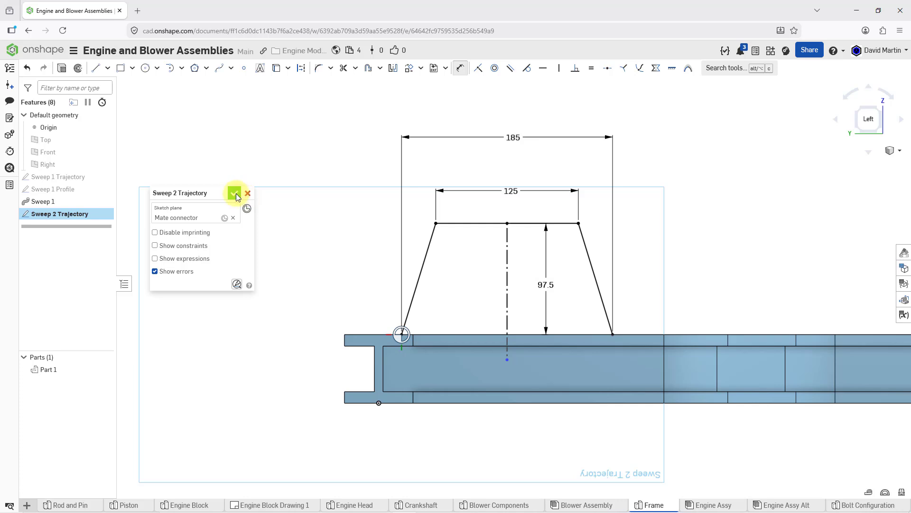
left_click(235, 193)
Start a new sketch on the frame's upper face, at the end where the trapezoidal trajectory meets it
mouse_move(423, 208)
right_mouse_down()
mouse_move(432, 207)
mouse_move(401, 230)
mouse_move(392, 197)
mouse_move(376, 230)
right_mouse_up()
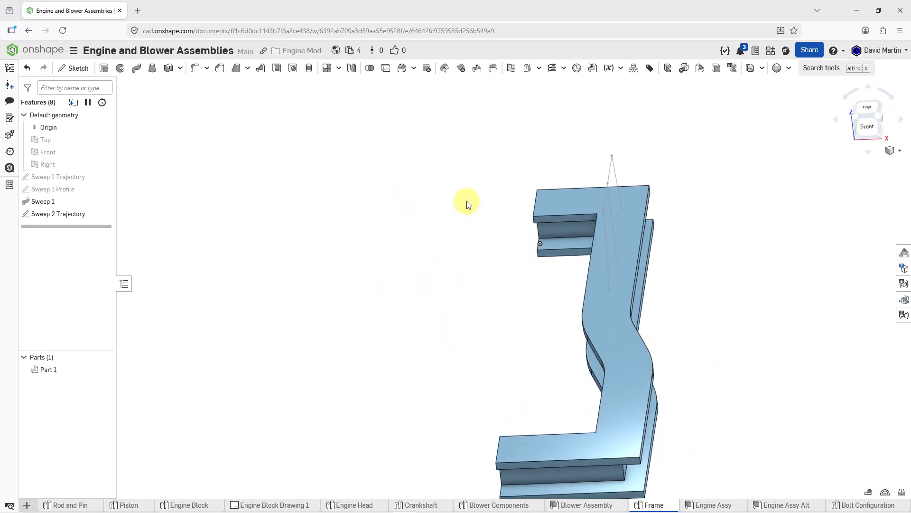
left_click(93, 71)
left_click(631, 208)
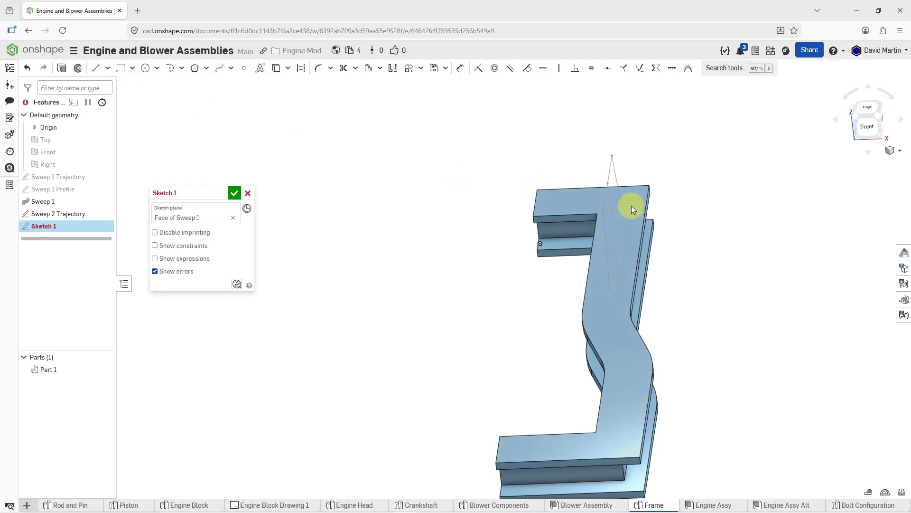
right_click(626, 156)
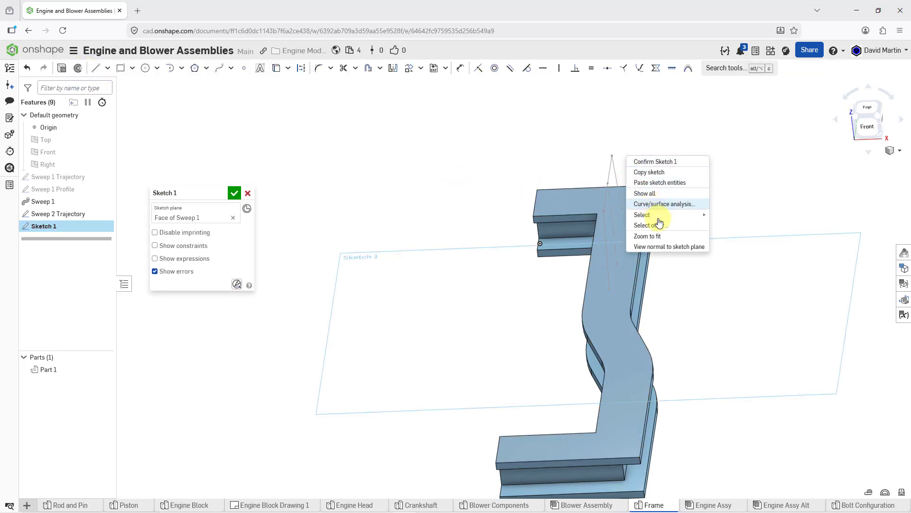
left_click(667, 247)
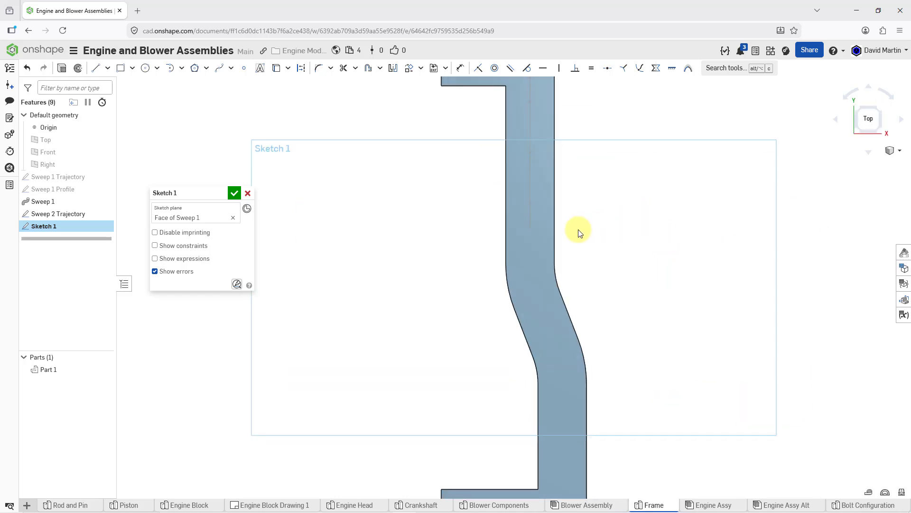
scroll(546, 120, "up", 5)
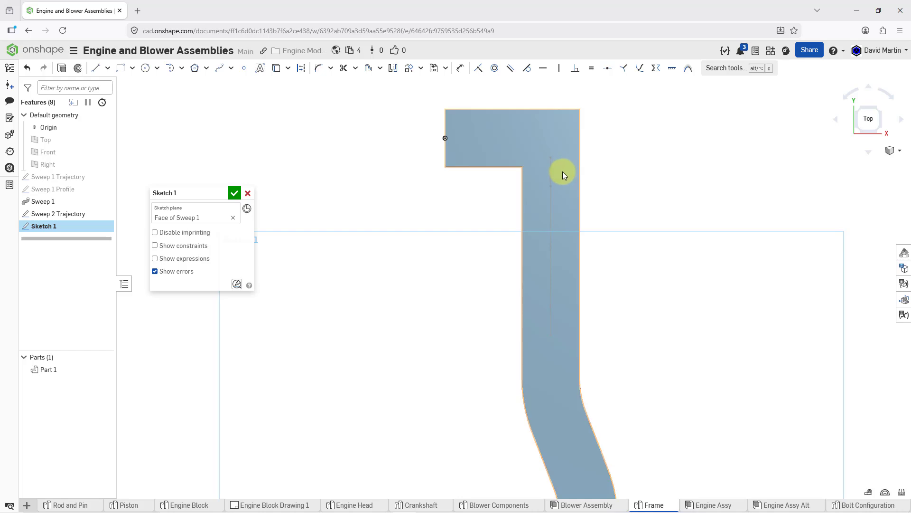
mouse_move(562, 171)
right_mouse_down()
mouse_move(560, 161)
mouse_move(570, 162)
mouse_move(549, 112)
right_mouse_up()
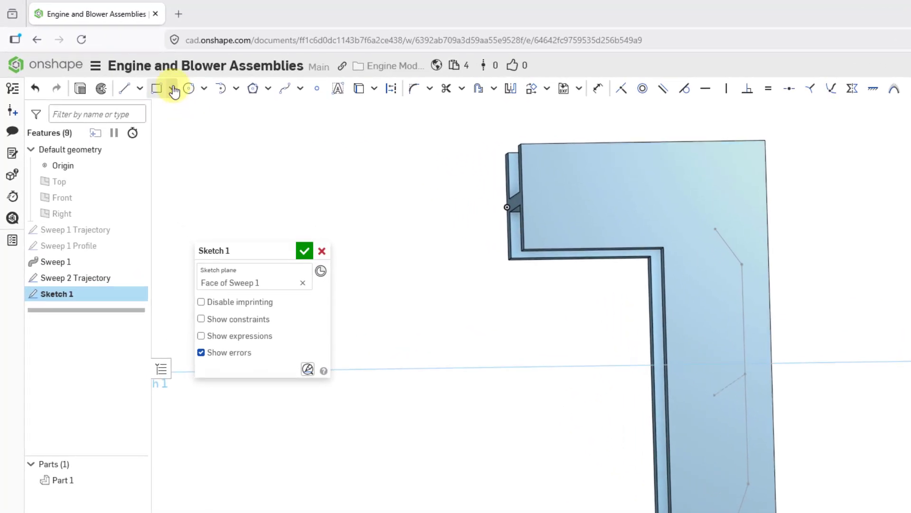
Sketch a center point rectangle about 8.4 mm wide and 33.3 mm high, centered on the trajectory's lower endpoint at the frame's corner
left_click(172, 88)
left_click(185, 133)
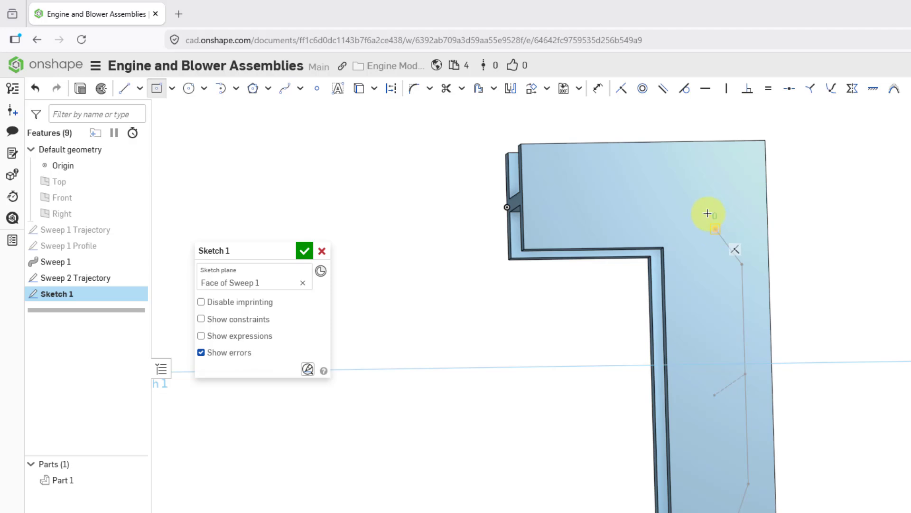
left_click(715, 229)
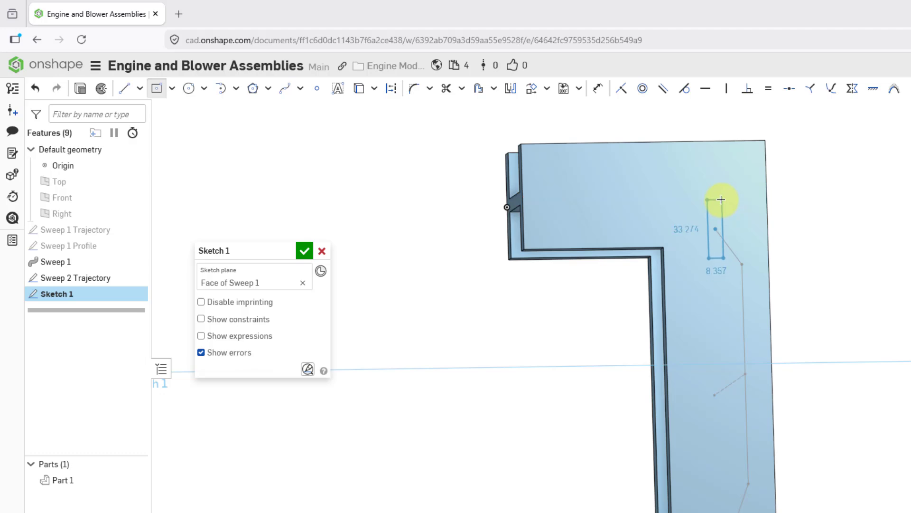
left_click(721, 199)
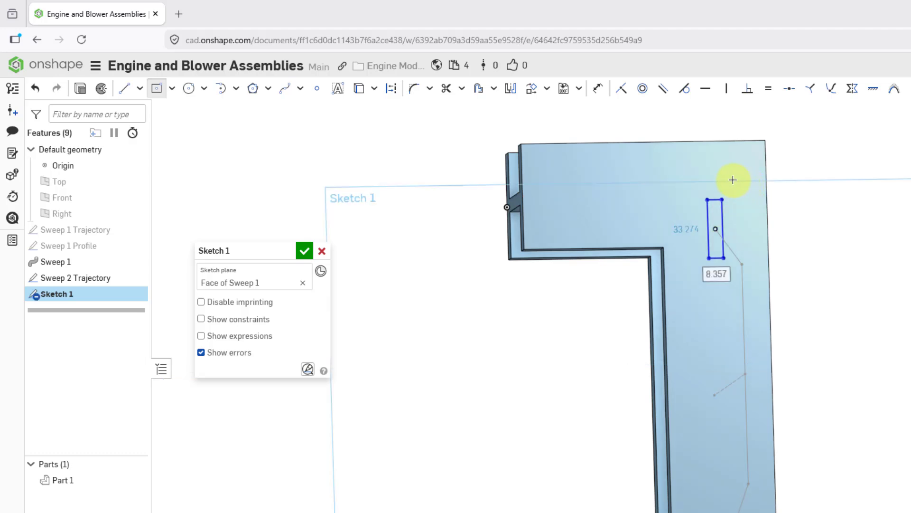
Sketch two corner rectangles about 51 by 9.9 mm as flanges, one along each short end of the narrow web rectangle
left_click(173, 90)
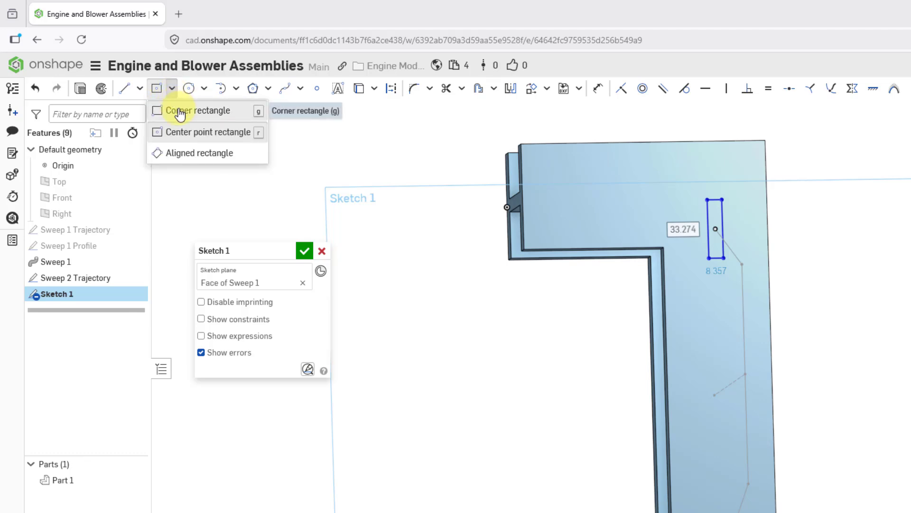
left_click(180, 114)
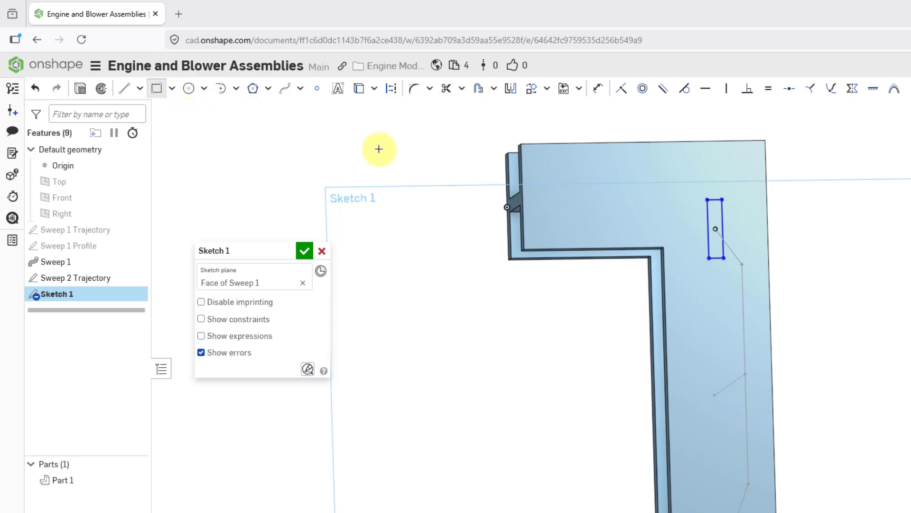
left_click(760, 200)
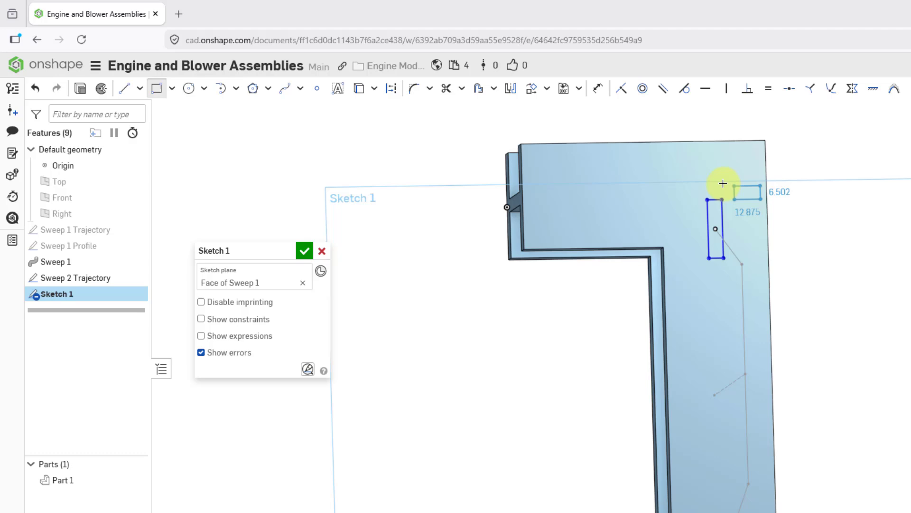
left_click(671, 183)
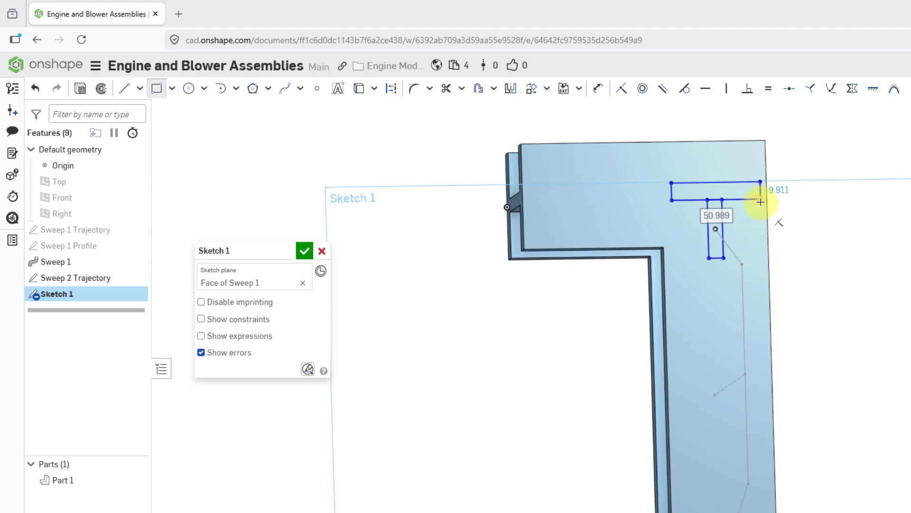
left_click(761, 258)
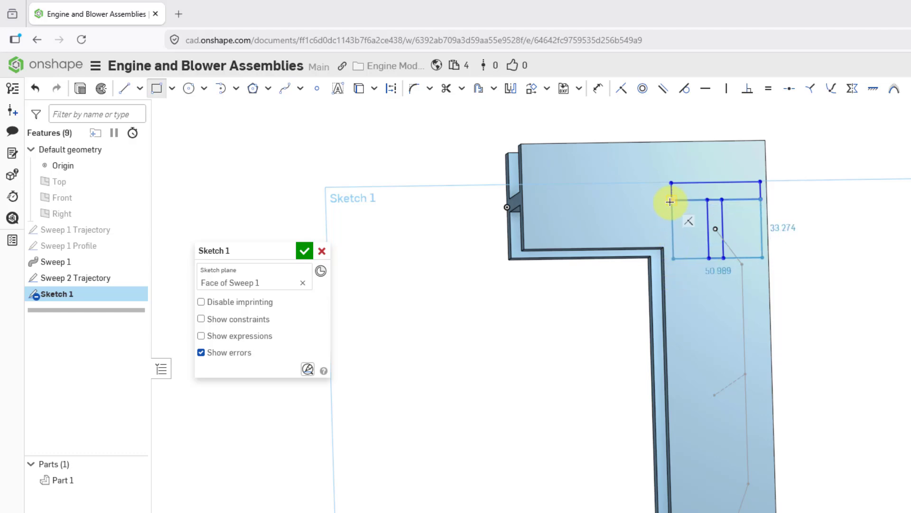
left_click(674, 276)
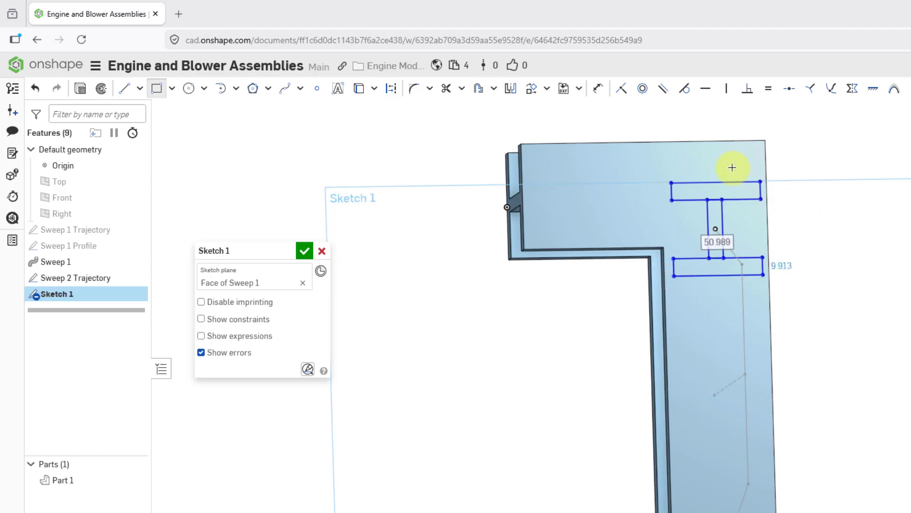
key("Escape")
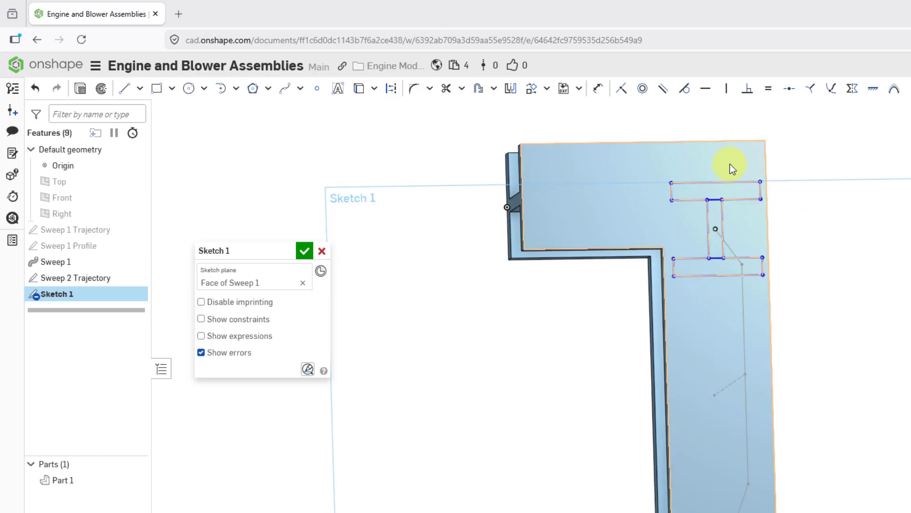
Draw a vertical construction line about 53.1 mm long through the web's center, from the upper flange's outer edge to the lower flange's outer edge
scroll(730, 163, "up", 2)
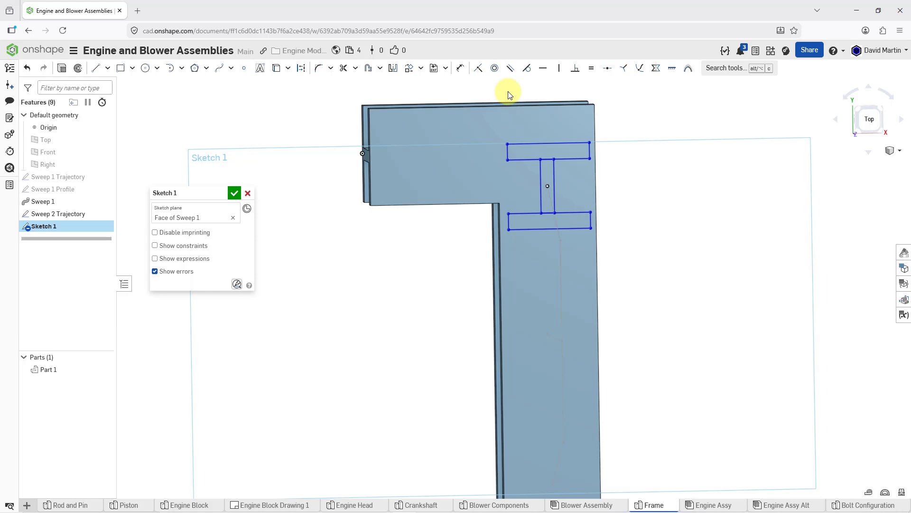
left_click(300, 70)
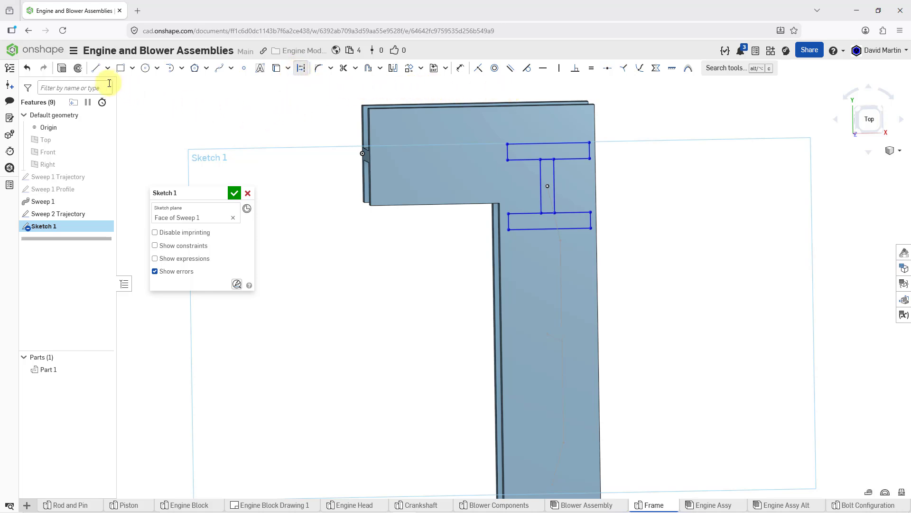
left_click(97, 72)
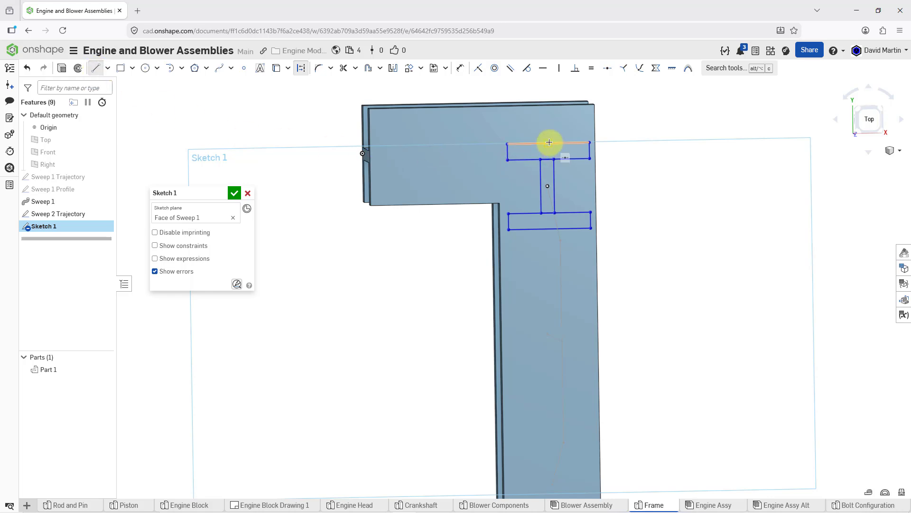
left_click(547, 185)
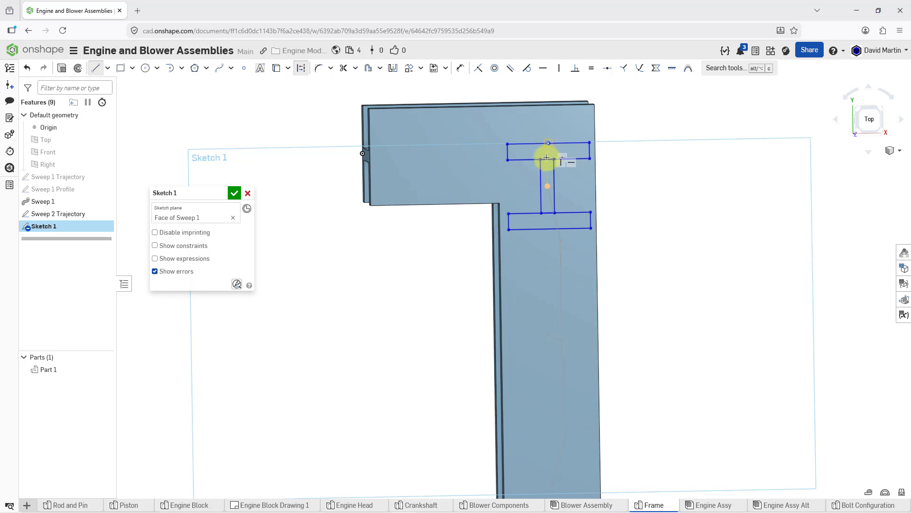
left_click(548, 145)
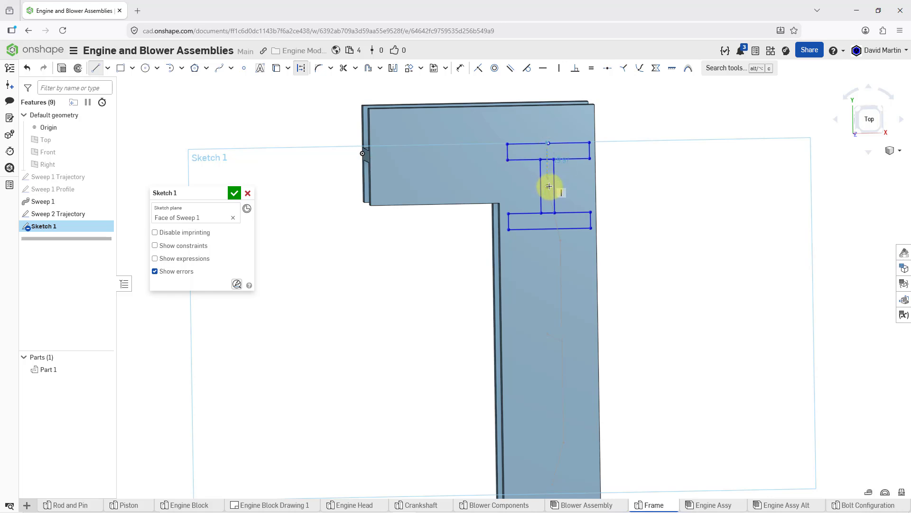
left_click(547, 229)
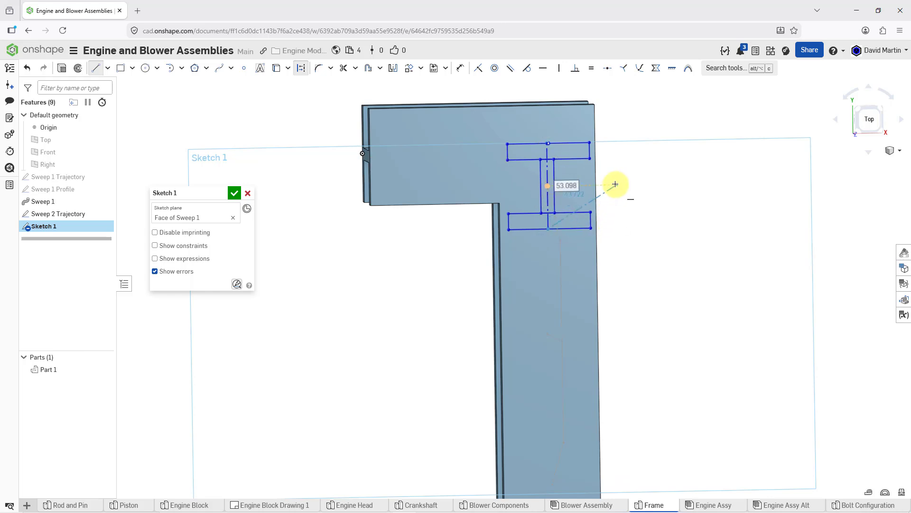
key("Escape")
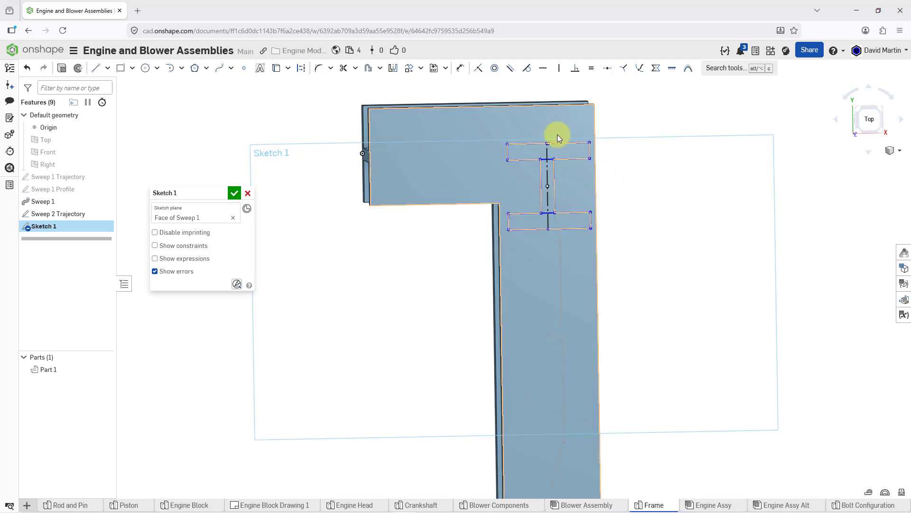
View the sketch plane head-on and make the upper flange's two short ends symmetric about the vertical construction line
right_click(618, 126)
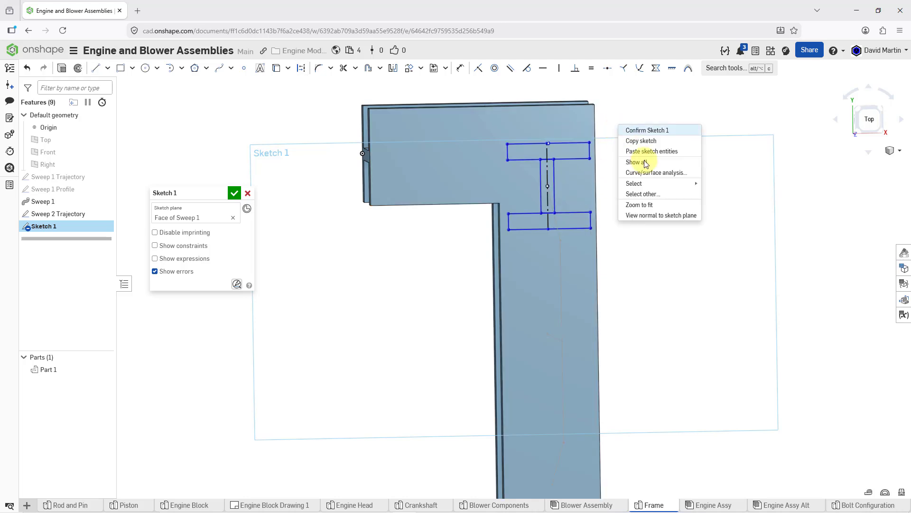
left_click(644, 211)
scroll(560, 118, "up", 3)
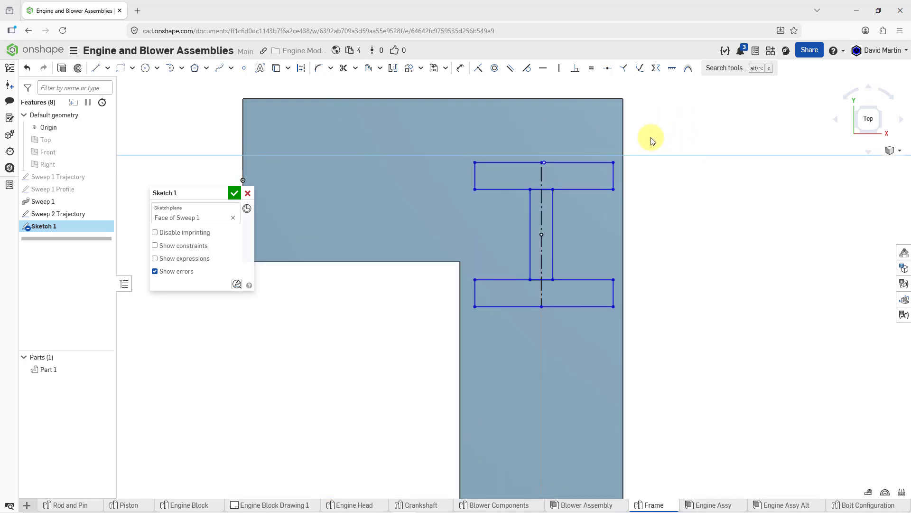
left_click(656, 68)
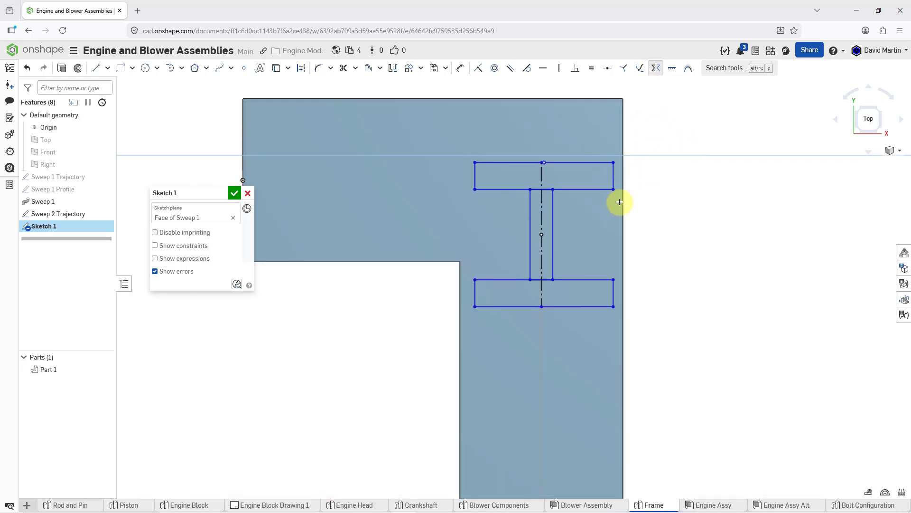
left_click(542, 203)
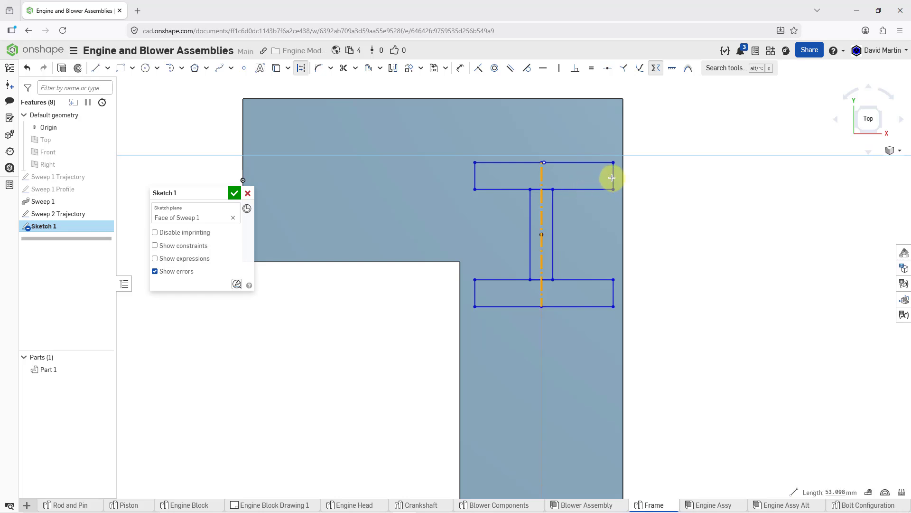
left_click(475, 177)
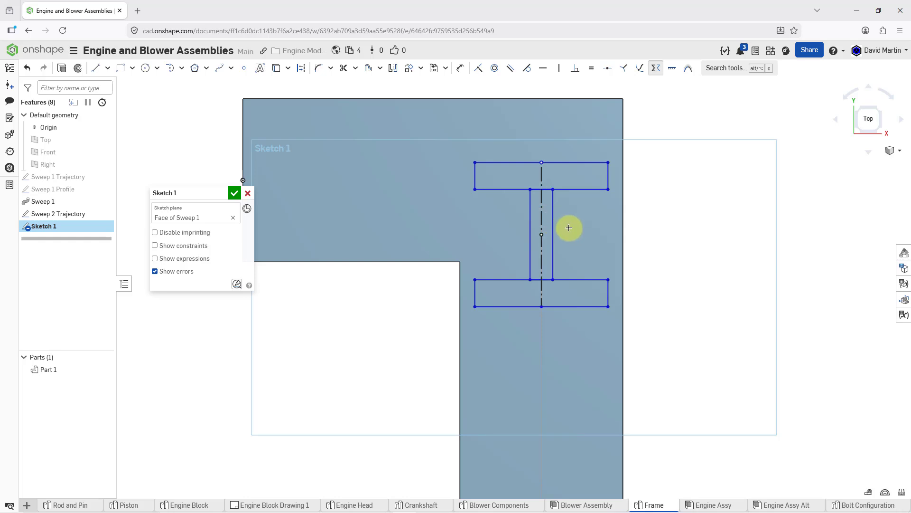
Make the web's two long sides symmetric about the vertical construction line
left_click(542, 216)
left_click(550, 217)
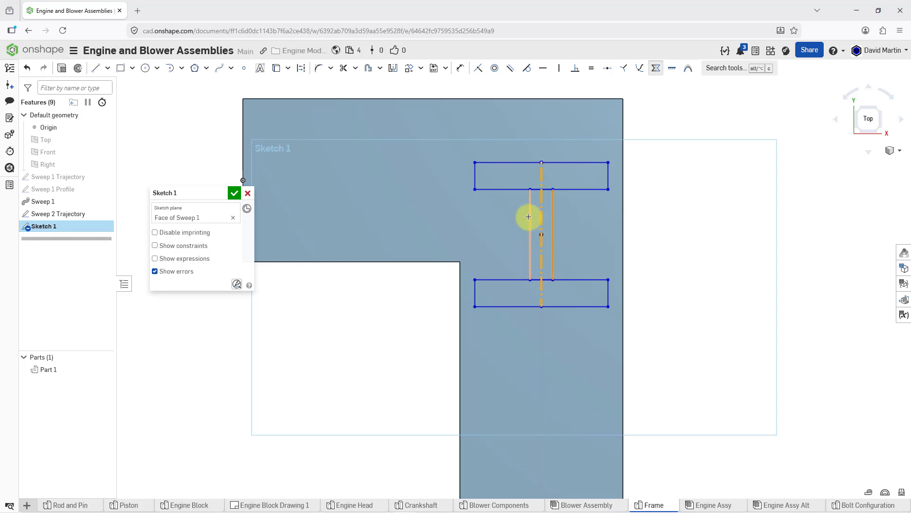
left_click(529, 218)
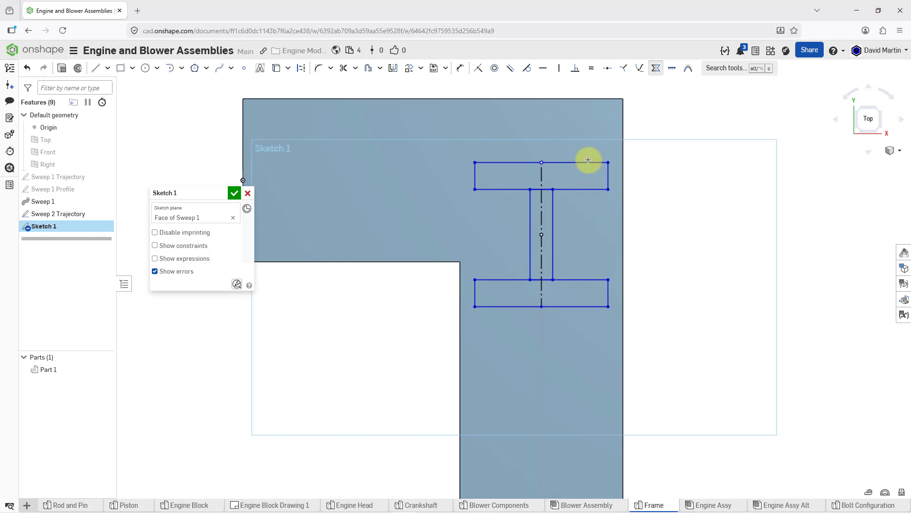
Dimension the upper flange's outer edge and set its width to 60 mm
left_click(461, 69)
left_click(512, 162)
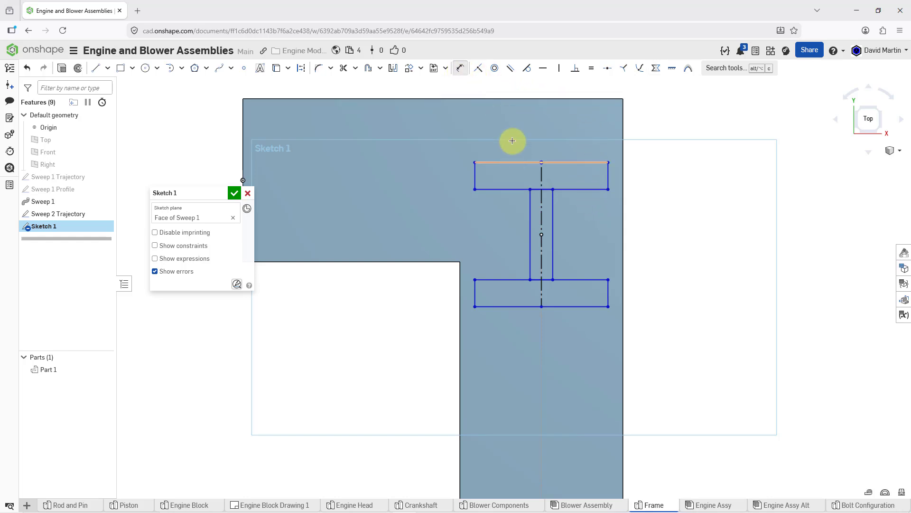
left_click(523, 127)
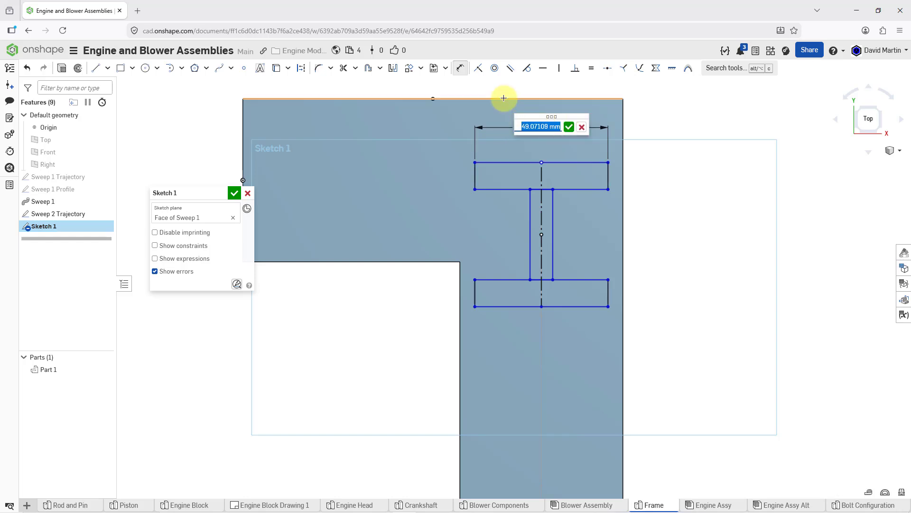
type("60")
key("Return")
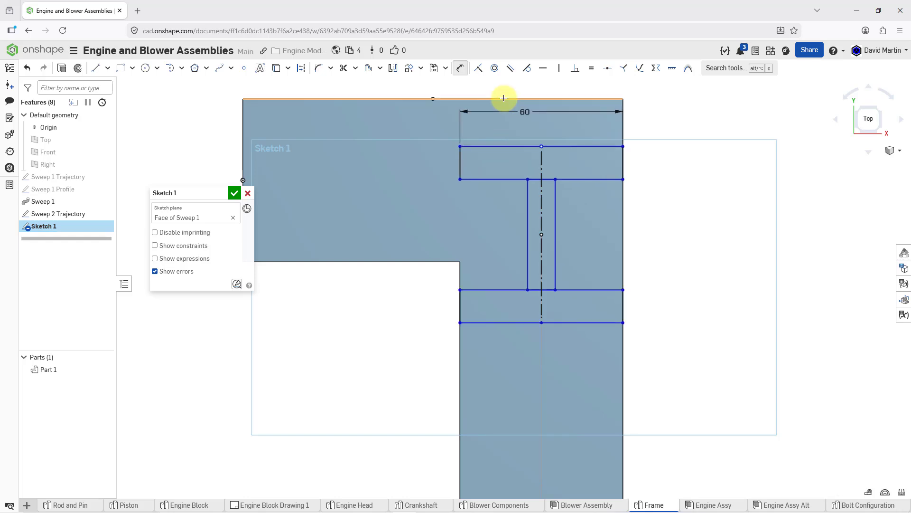
Dimension the I-beam profile's overall height between the flanges' outer edges and set it to 60 mm
left_click(576, 147)
left_click(588, 322)
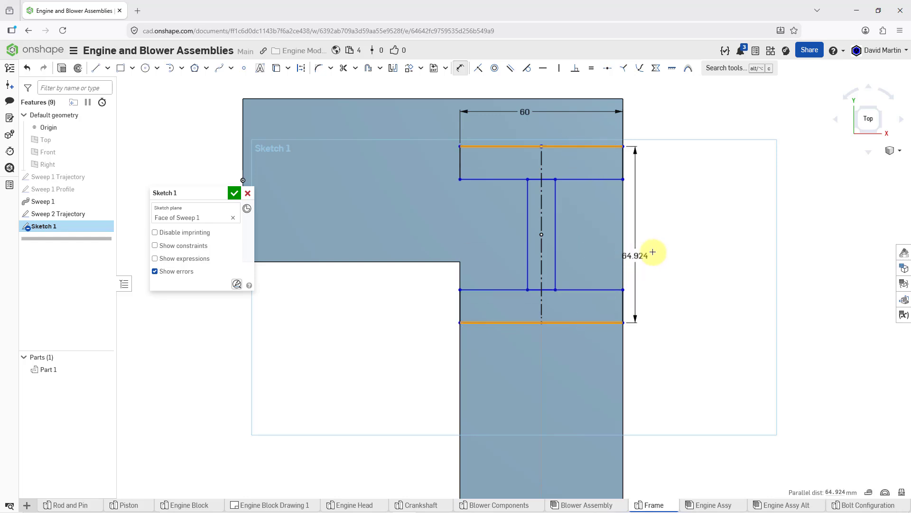
left_click(675, 239)
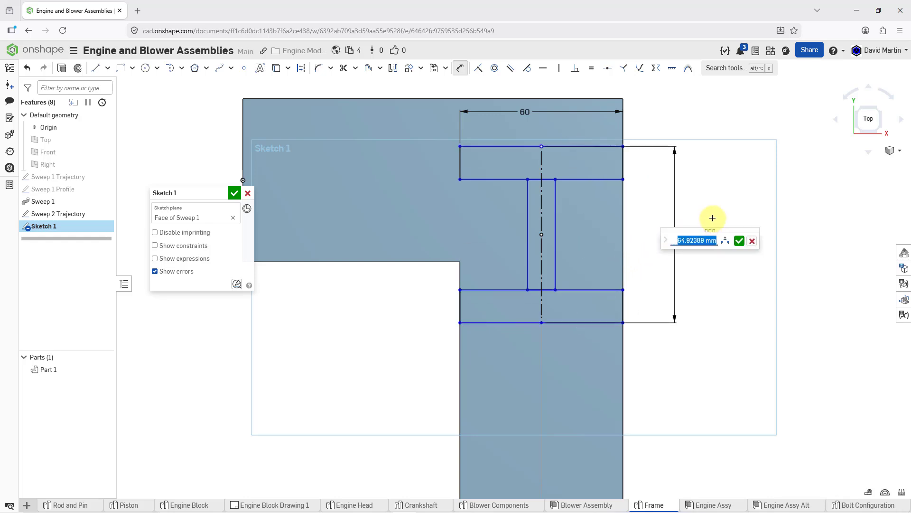
type("60")
key("Return")
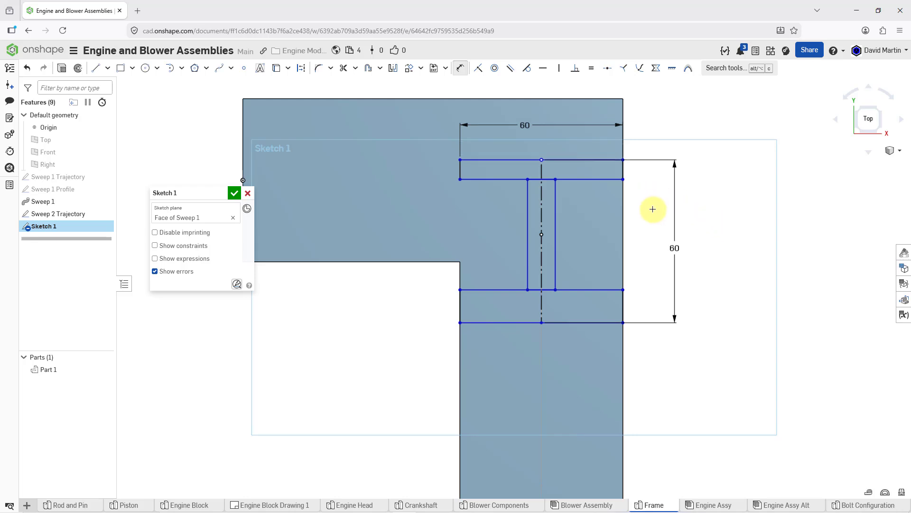
Constrain the two flanges to equal thickness and set the upper flange's thickness to 10 mm
left_click(590, 69)
left_click(460, 171)
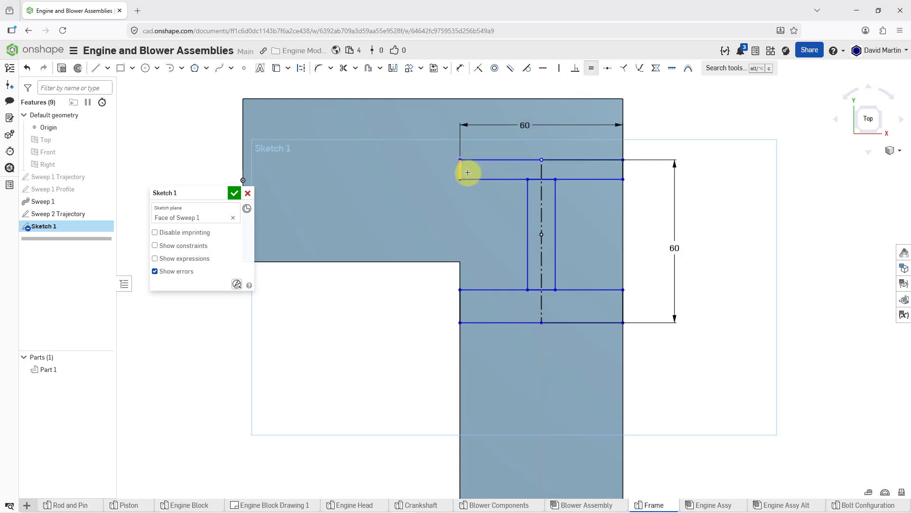
left_click(461, 301)
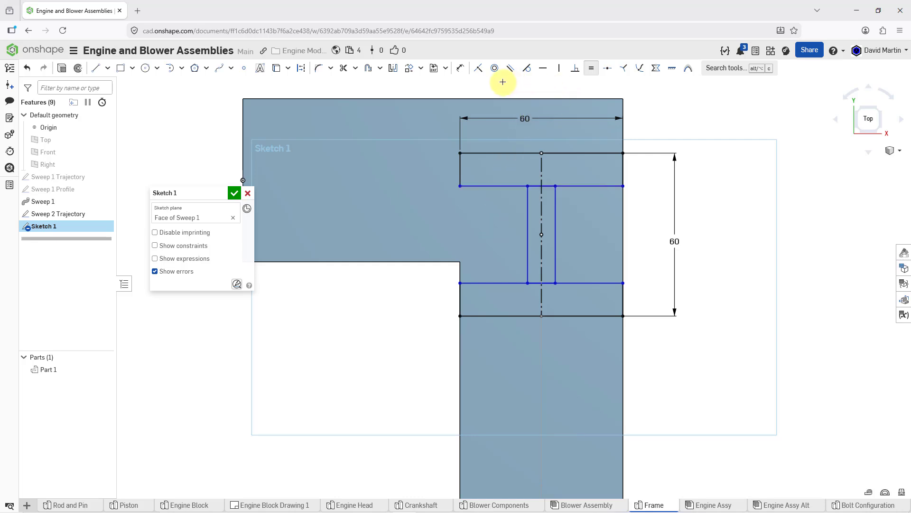
left_click(461, 71)
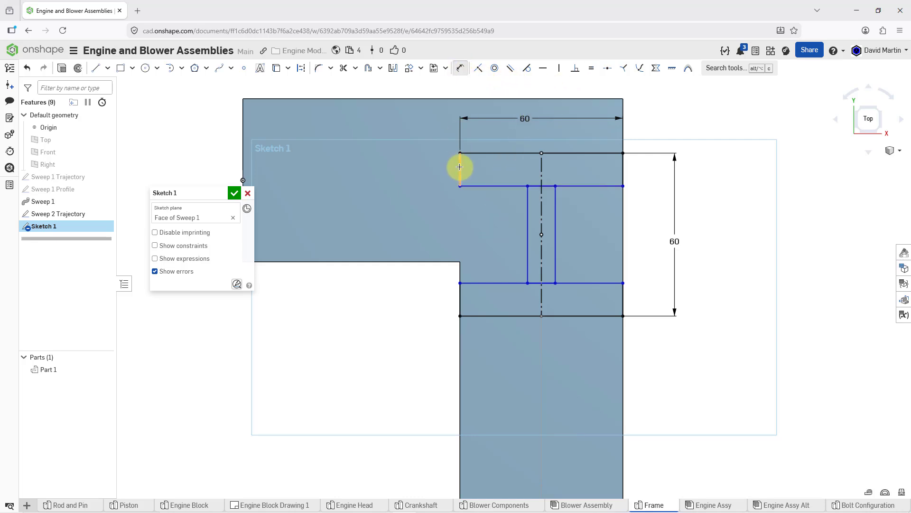
left_click(444, 170)
left_click(418, 209)
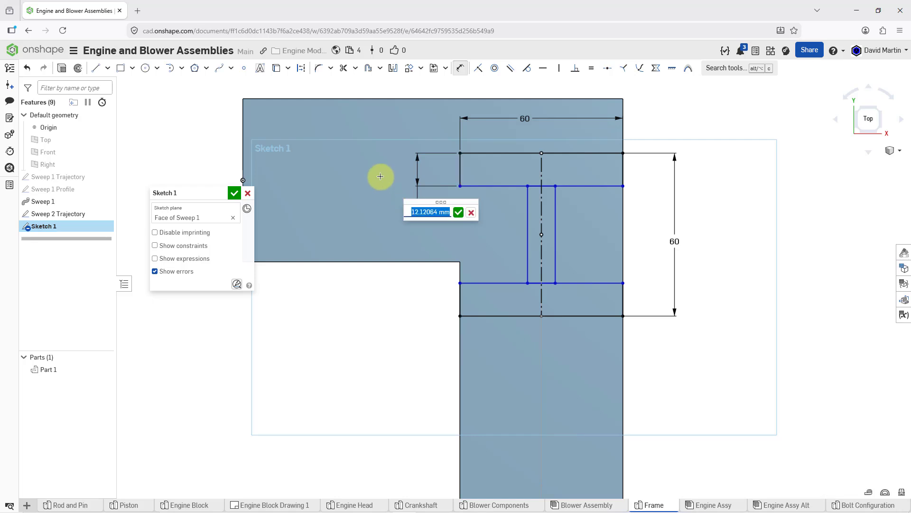
type("10")
key("Return")
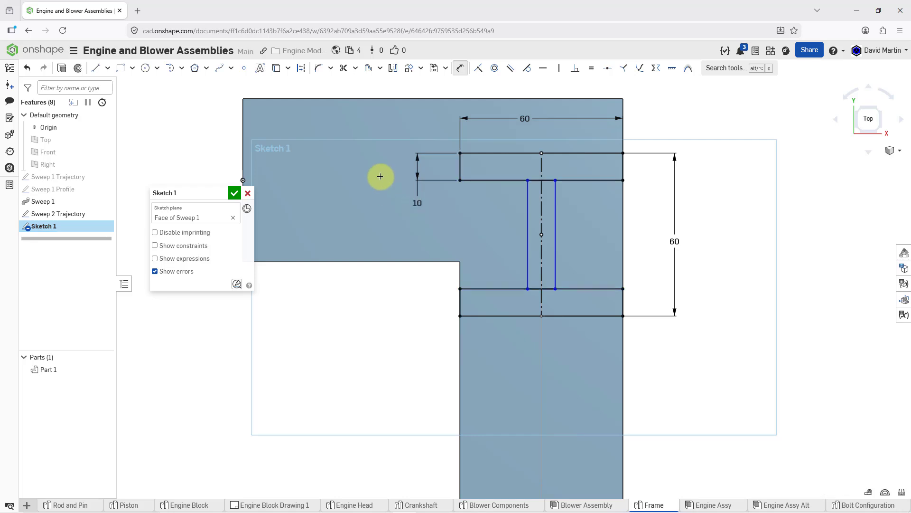
Dimension the web's thickness between its two long sides and set it to 7.5 mm
left_click(527, 225)
left_click(555, 228)
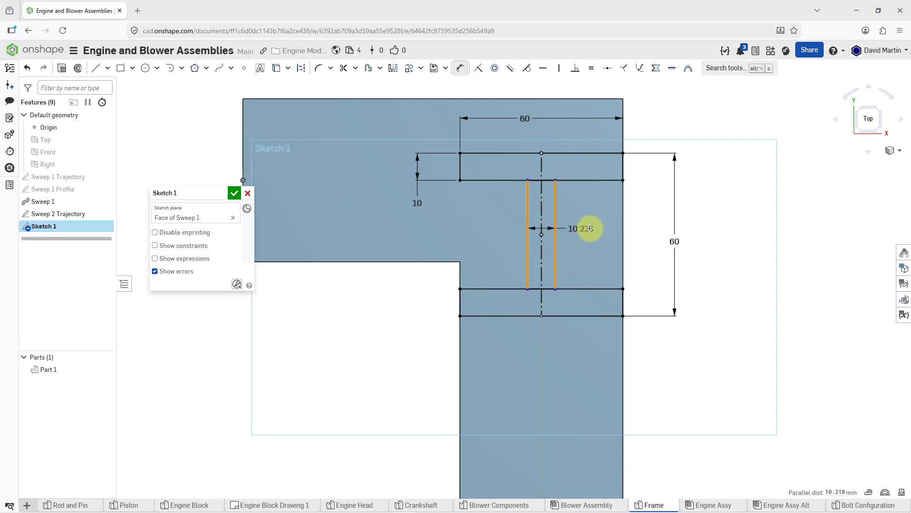
left_click(591, 228)
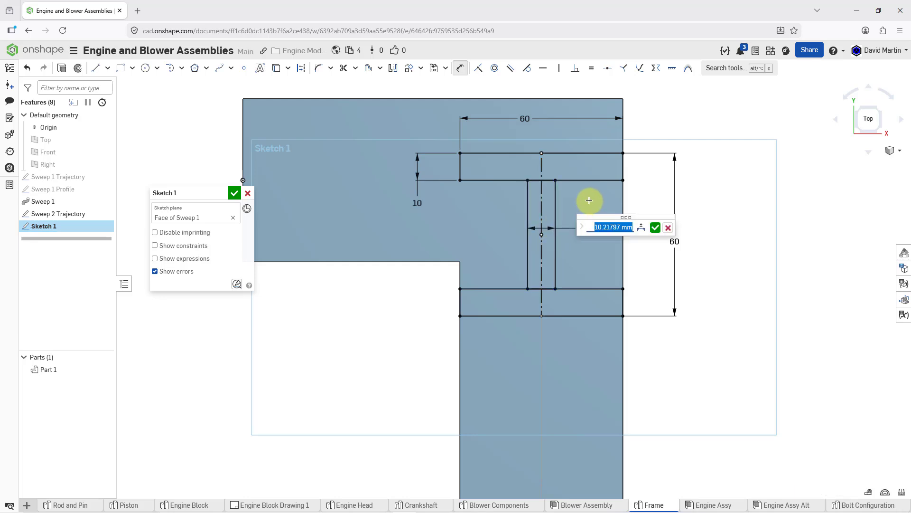
type("7.5")
key("Return")
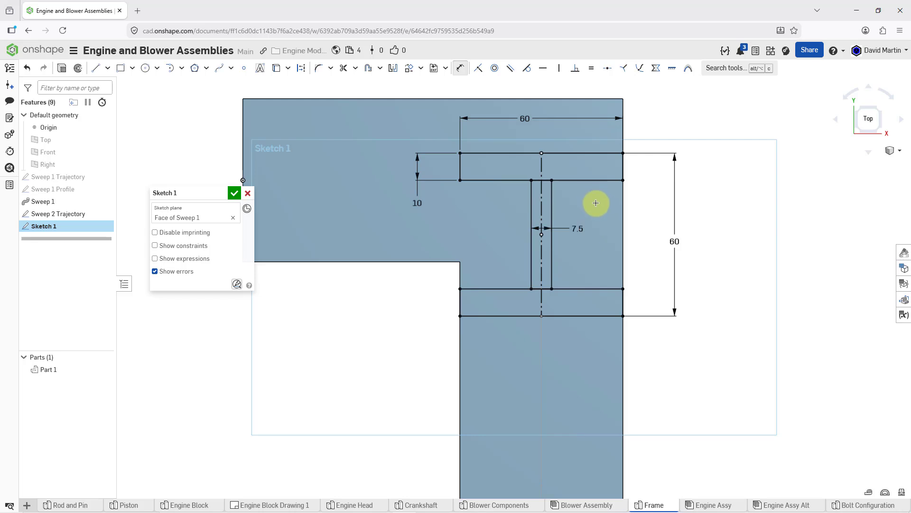
Rename the I-beam sketch as Sweep 2 Profile and finish it
left_click(219, 193)
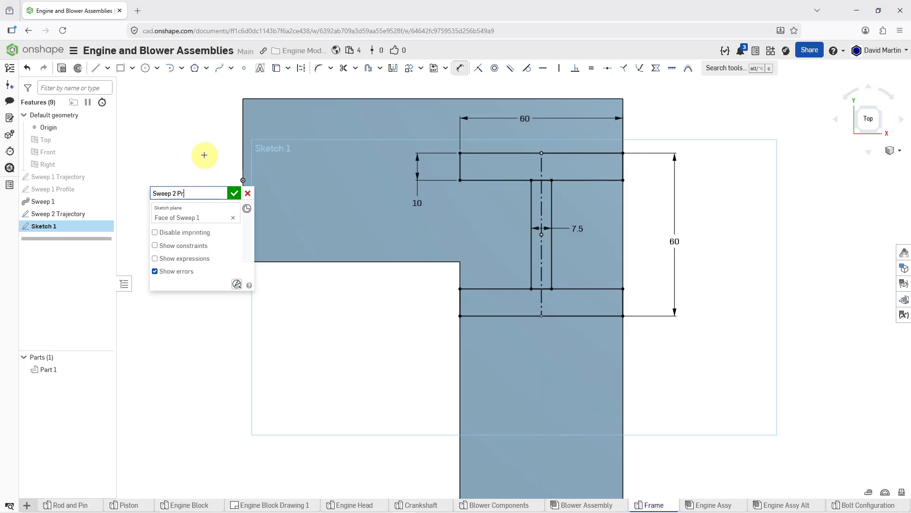
key("Return")
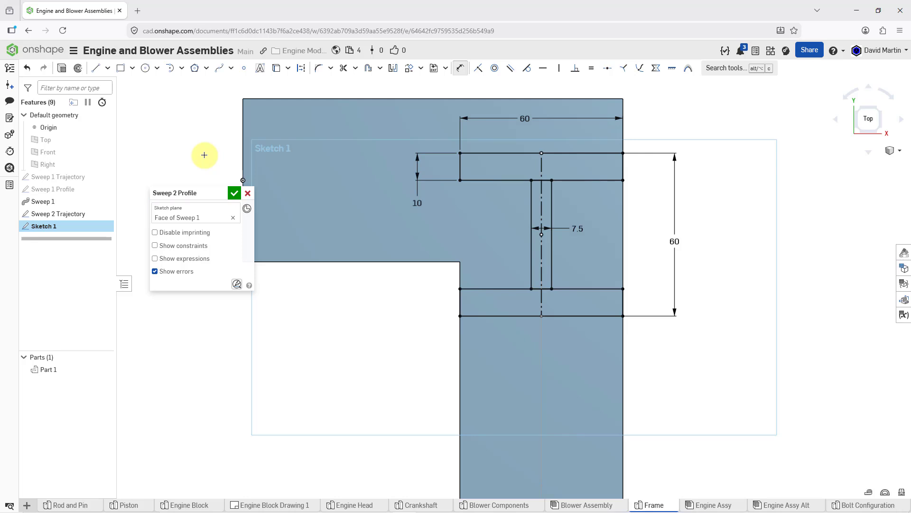
left_click(234, 193)
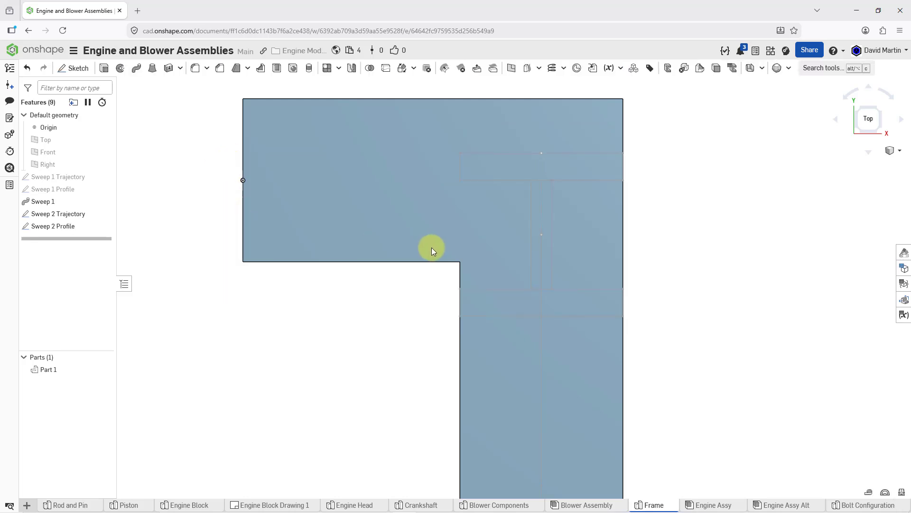
Start a solid sweep using the two flange regions and the web region of Sweep 2 Profile as its profile
scroll(436, 249, "down", 5)
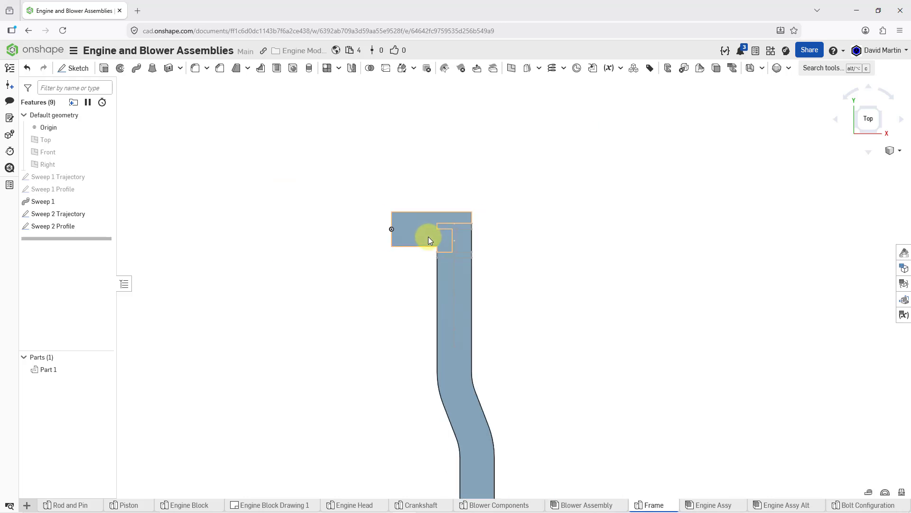
right_click_drag(431, 232, 472, 202)
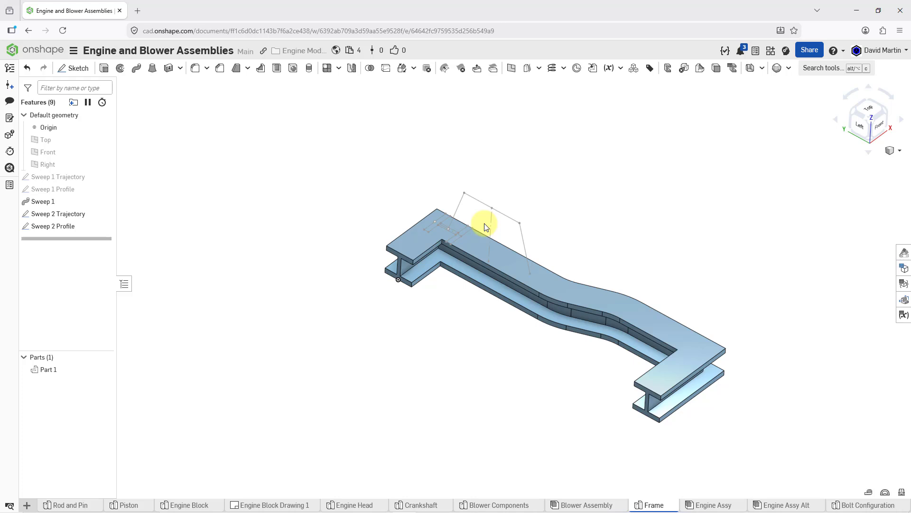
scroll(482, 242, "down", 2)
scroll(479, 220, "up", 5)
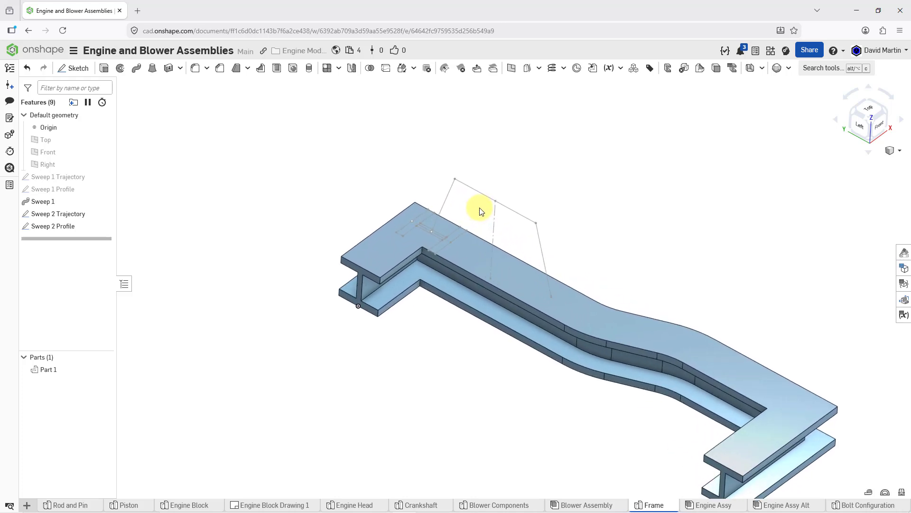
middle_click_drag(478, 213, 382, 177)
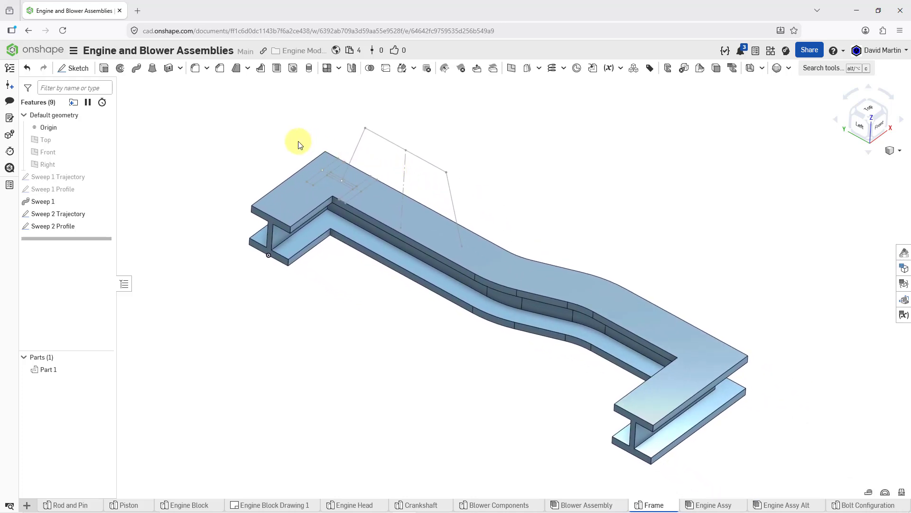
left_click(137, 69)
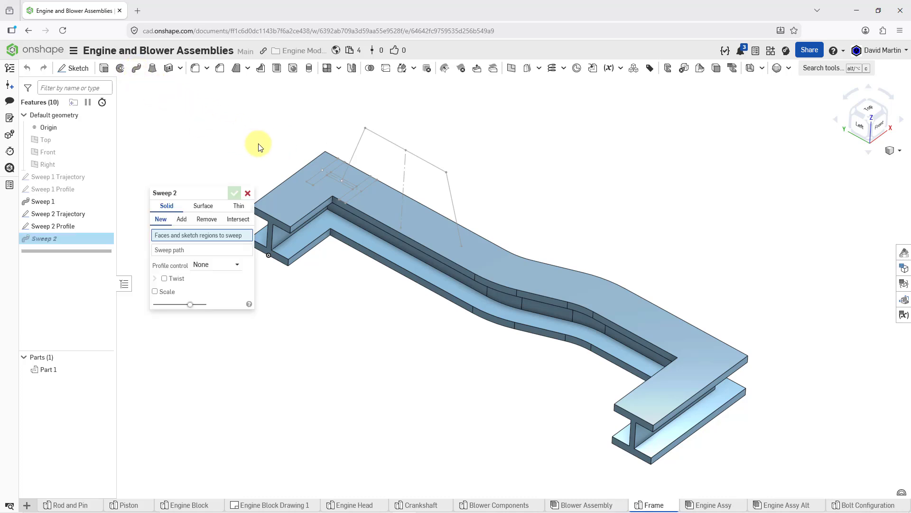
left_click(335, 167)
scroll(336, 176, "down", 3)
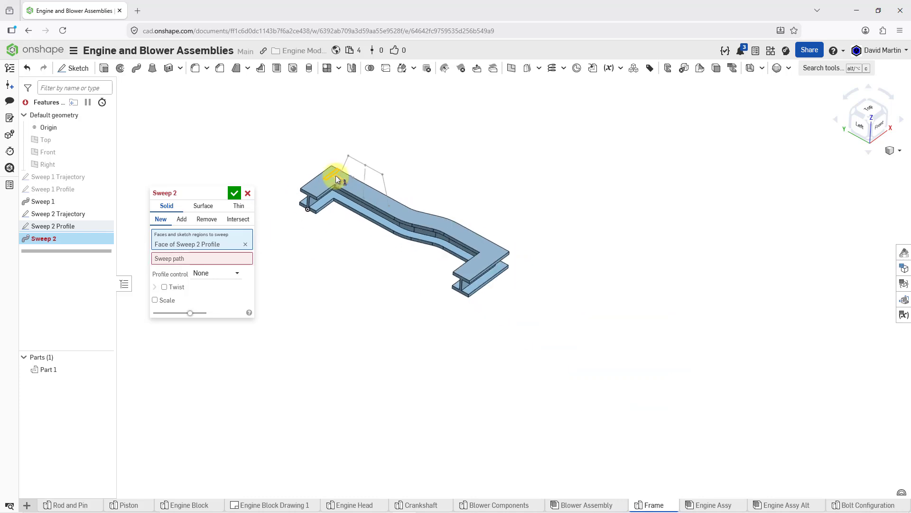
scroll(336, 176, "up", 6)
scroll(336, 180, "up", 2)
left_click(340, 184)
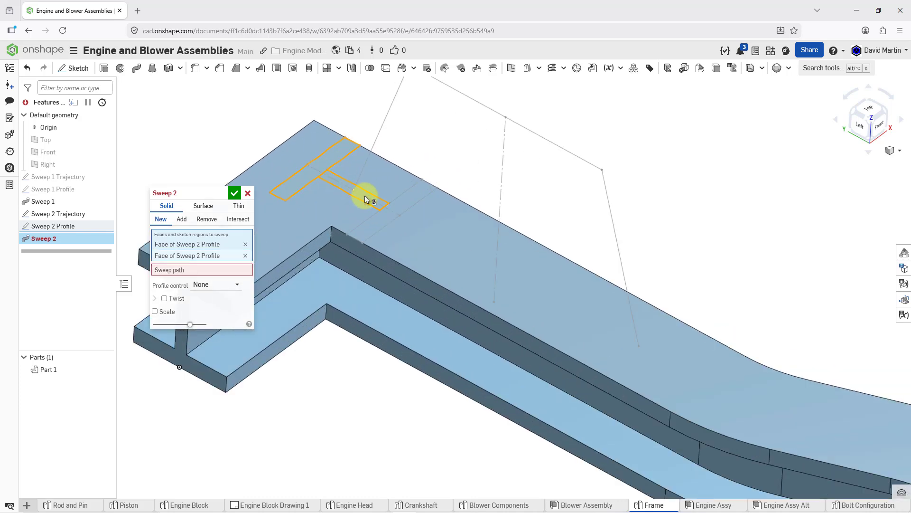
left_click(380, 212)
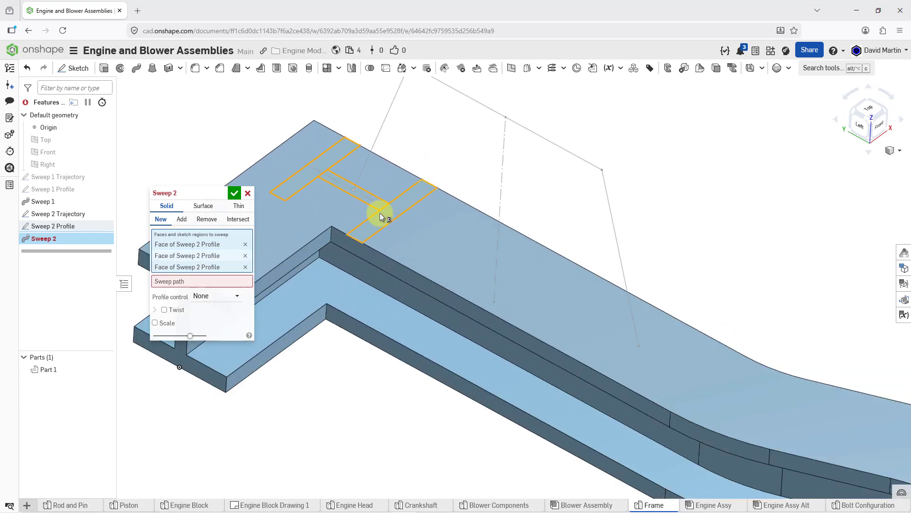
Sweep the profile along the three connected edges of Sweep 2 Trajectory and create the result as a new, separate part
left_click(191, 282)
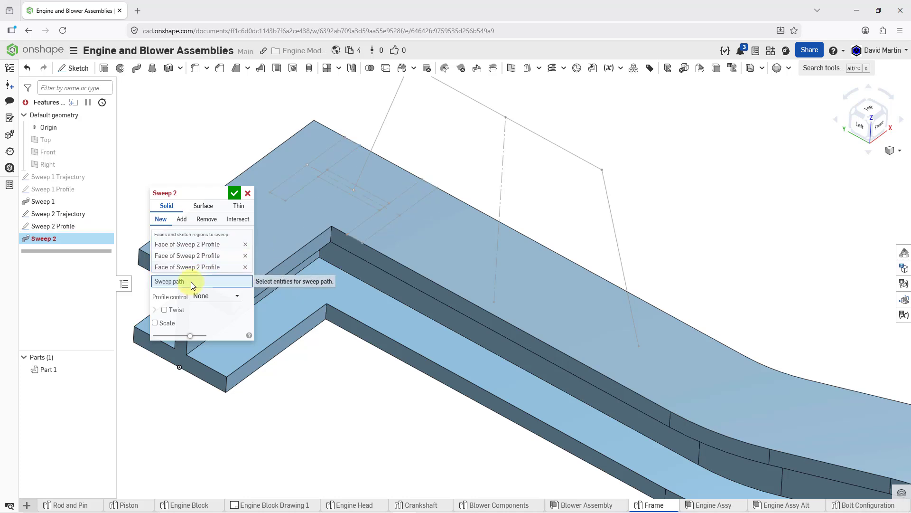
left_click(366, 161)
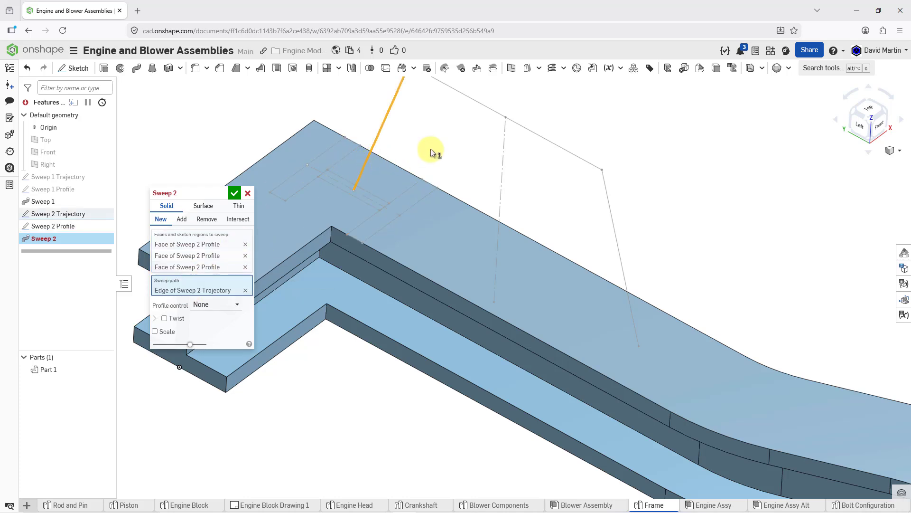
left_click(478, 103)
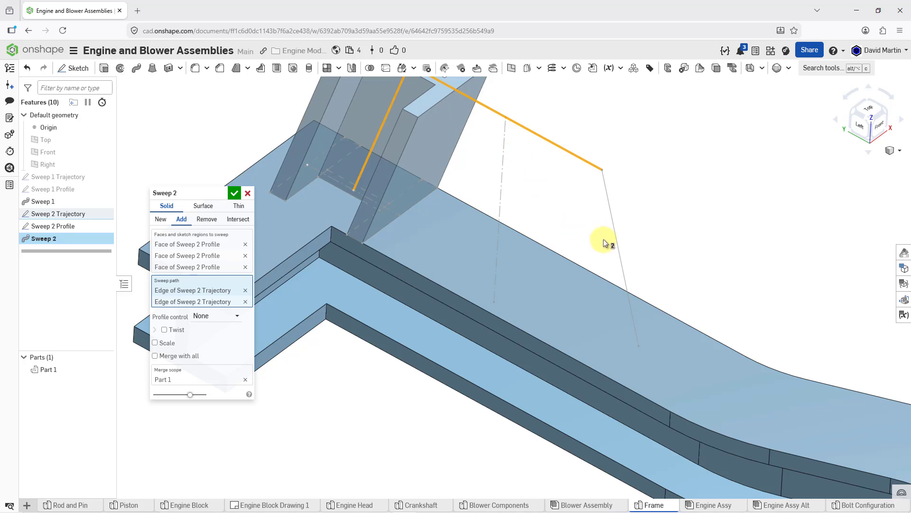
left_click(619, 289)
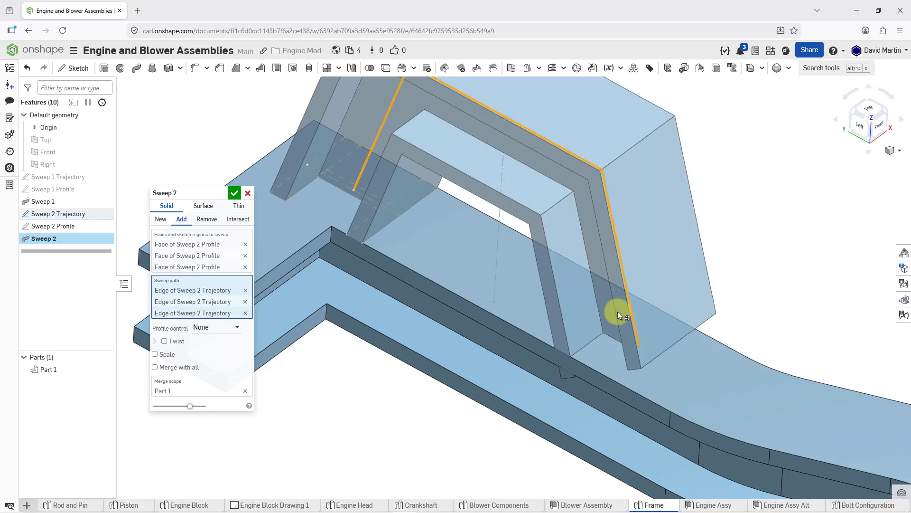
scroll(617, 315, "down", 5)
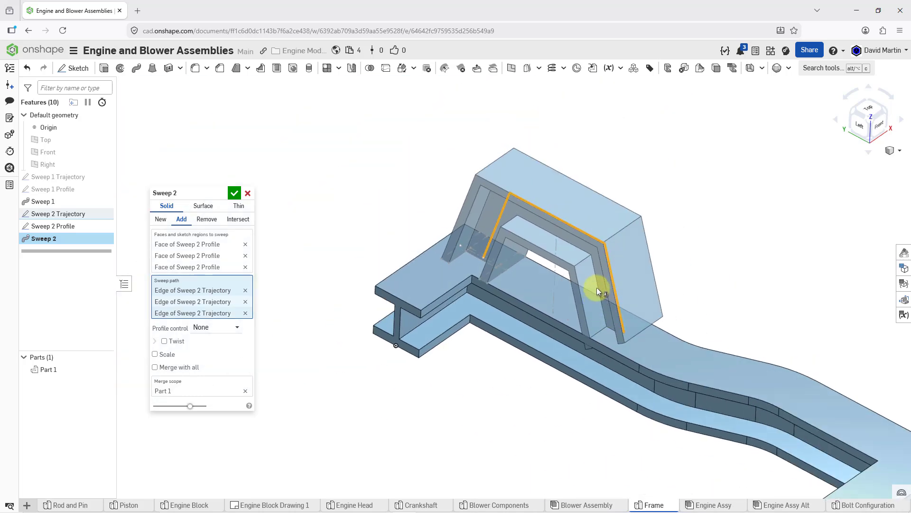
mouse_move(597, 288)
right_mouse_down()
mouse_move(600, 265)
mouse_move(599, 281)
right_mouse_up()
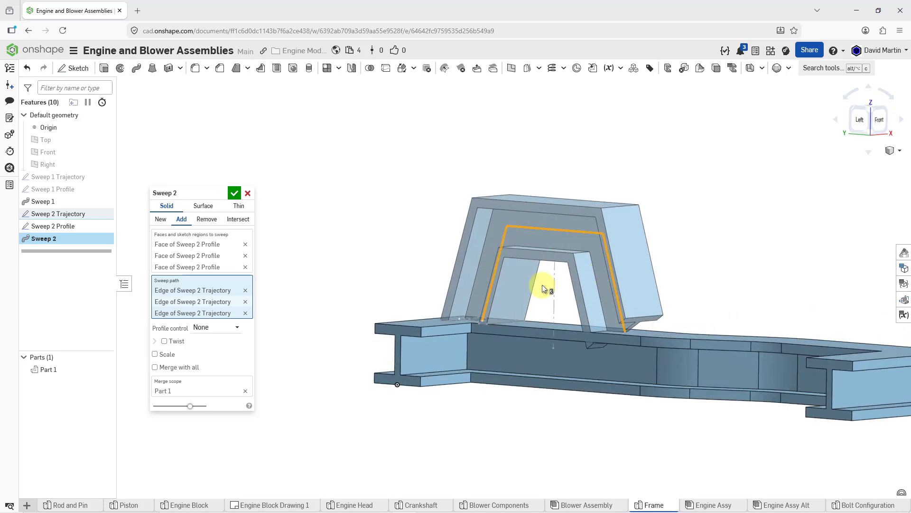
left_click(161, 220)
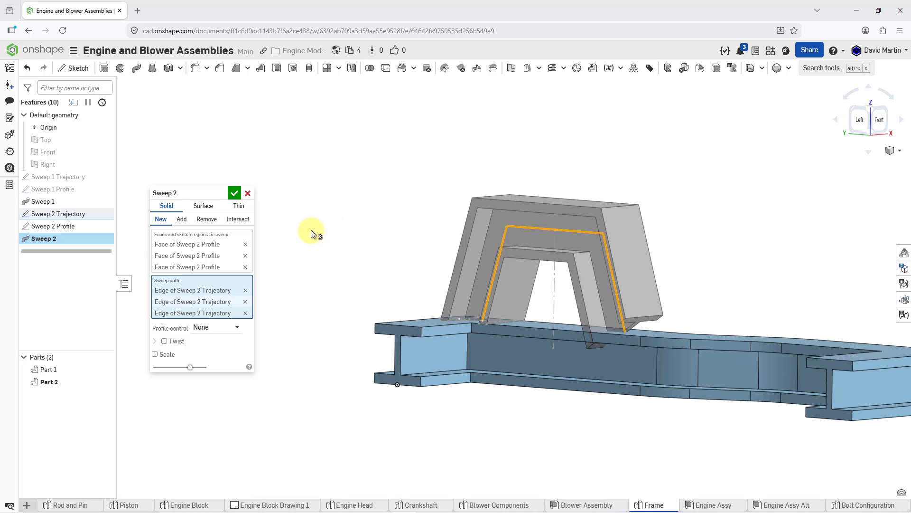
left_click(235, 193)
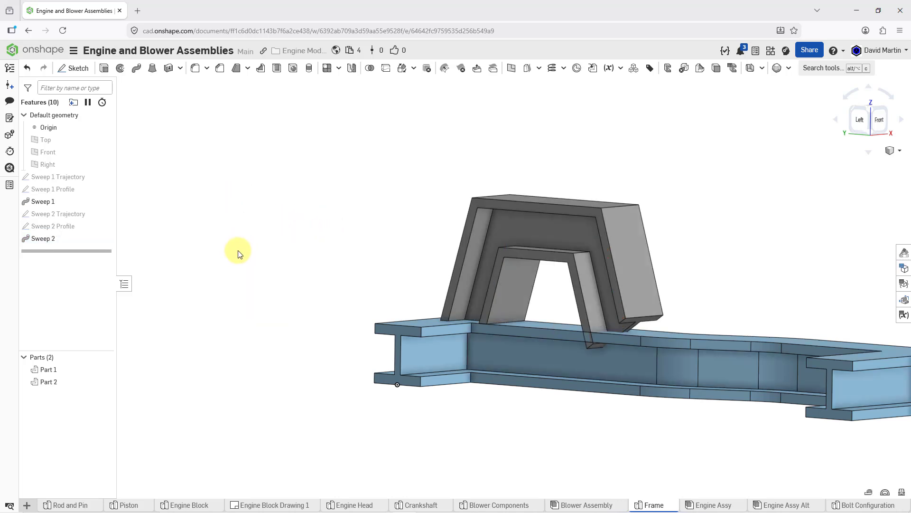
Rename Part 1, the curved I-beam rail, as Frame
right_click(52, 370)
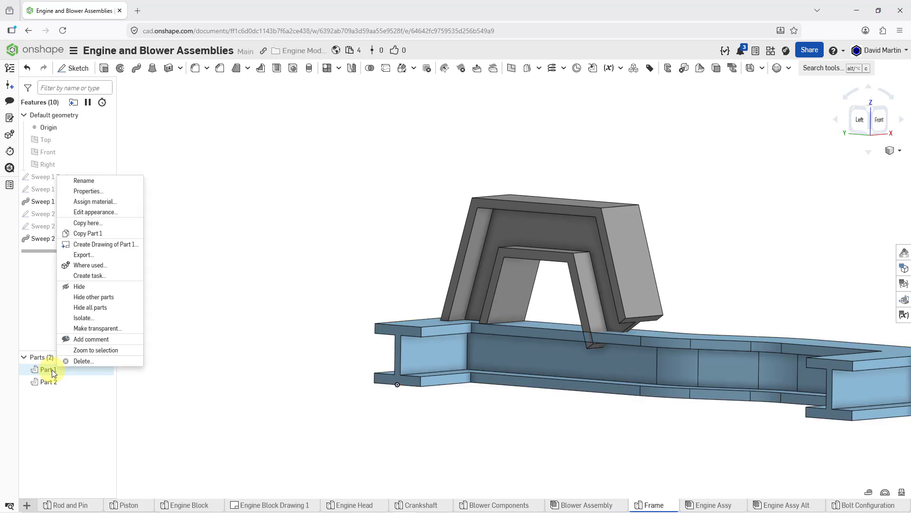
left_click(85, 182)
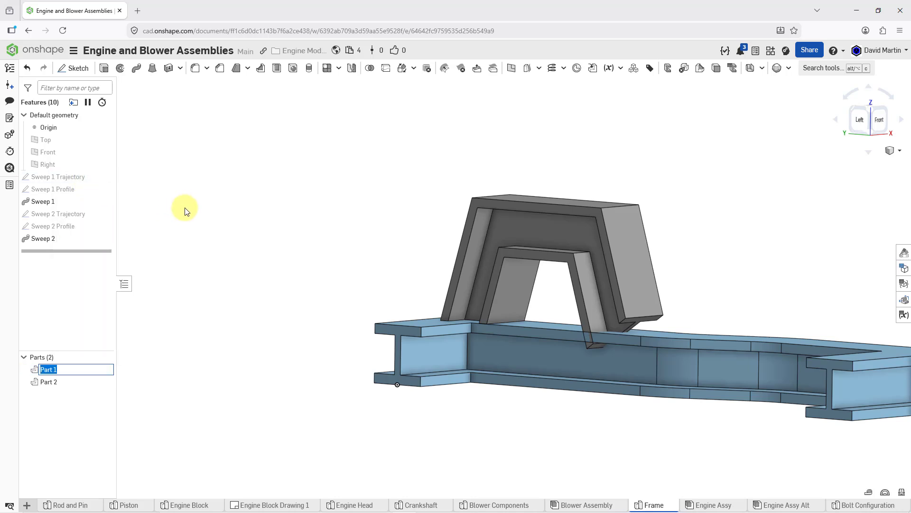
type("Frame")
key("Return")
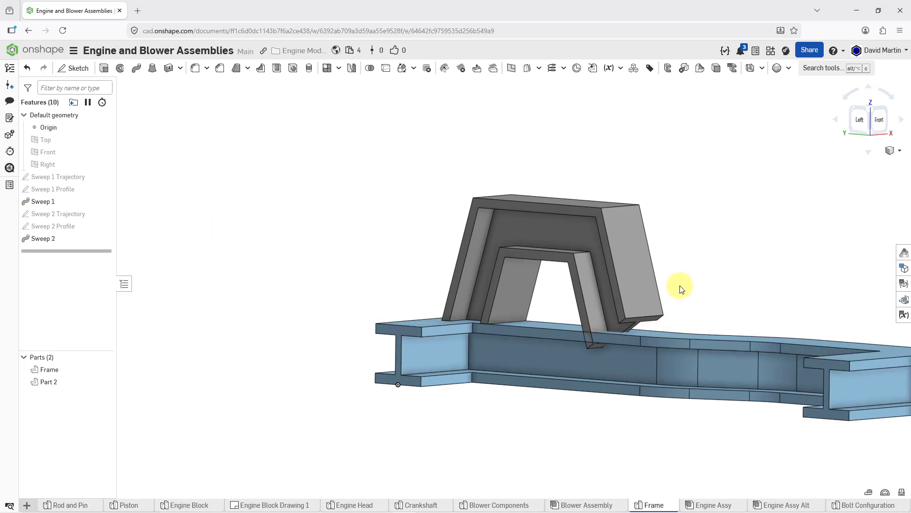
Replace the angled end face of the trapezoidal sweep with the top face of the Frame rail, at 0 mm offset
right_click_drag(680, 285, 678, 296)
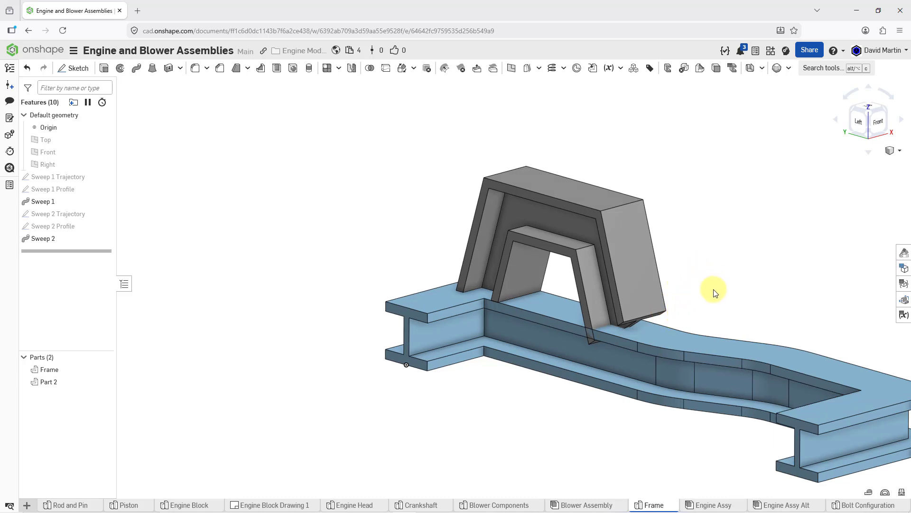
middle_click_drag(716, 292, 611, 287)
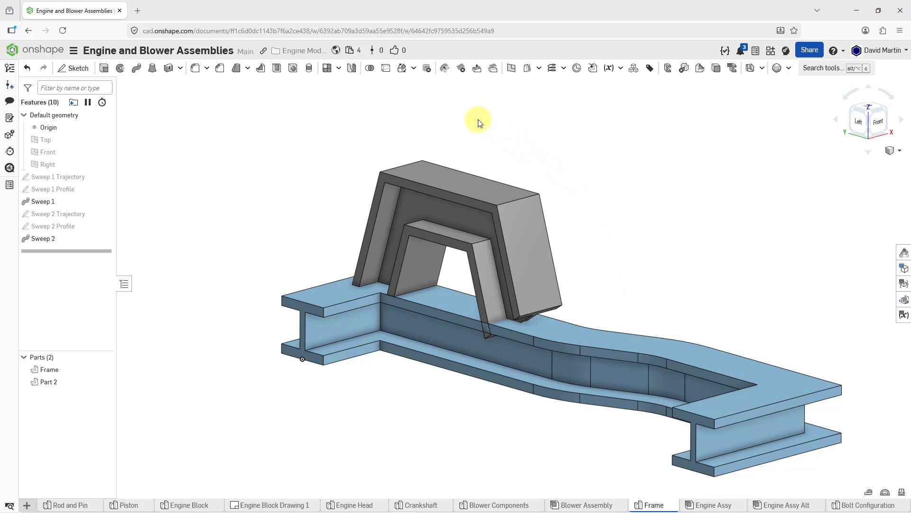
left_click(493, 71)
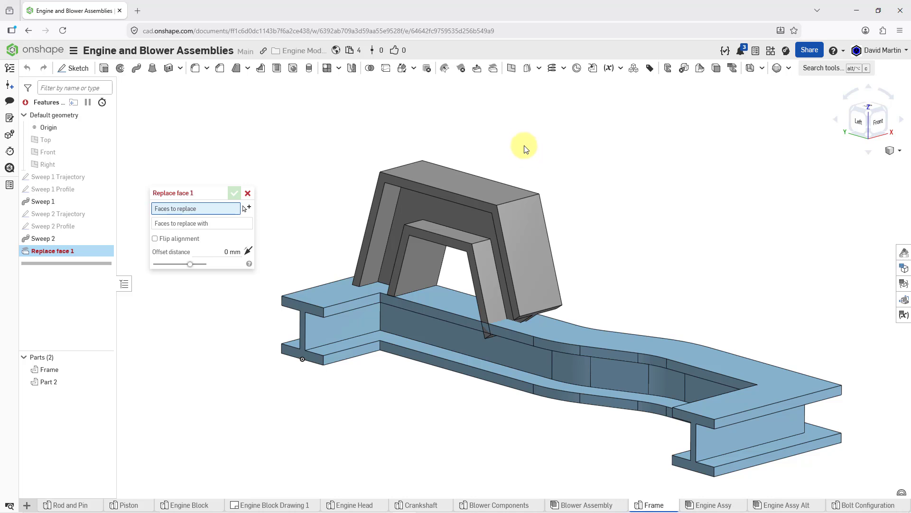
right_click_drag(524, 149, 529, 189)
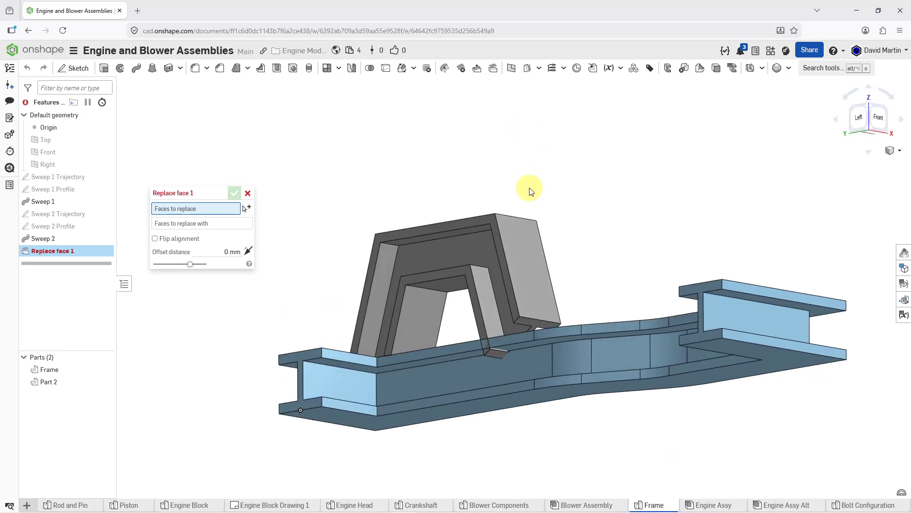
left_click(538, 323)
right_click_drag(581, 254, 585, 277)
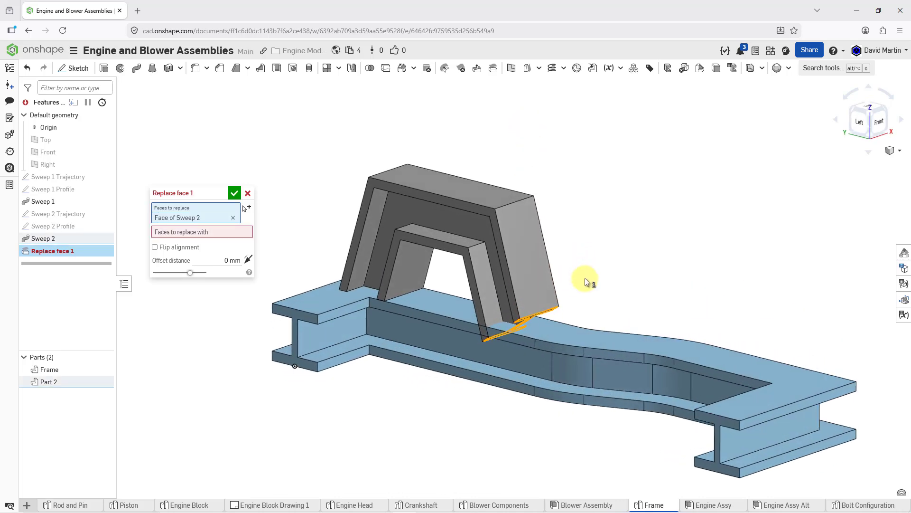
left_click(211, 231)
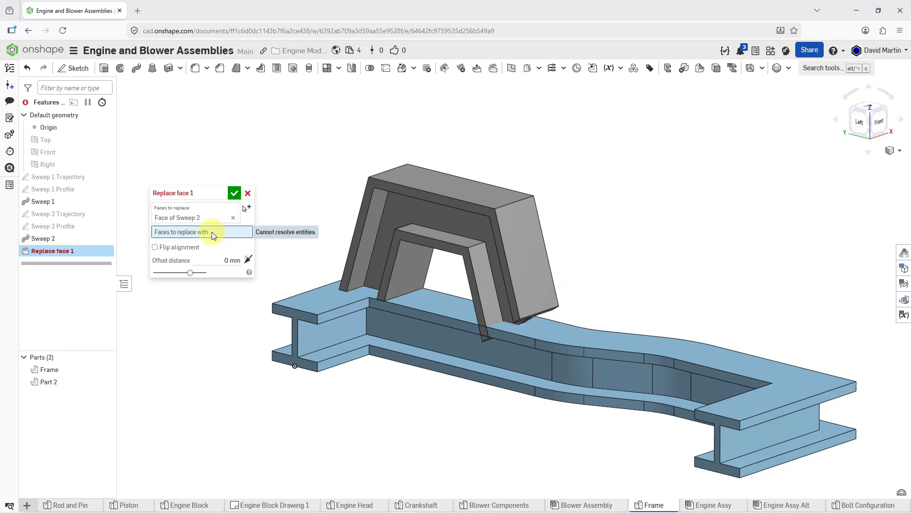
left_click(551, 332)
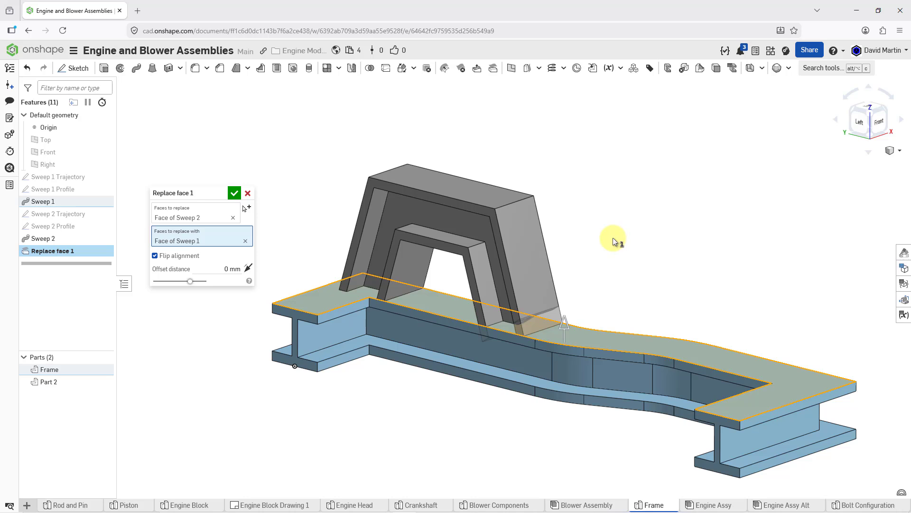
left_click(235, 192)
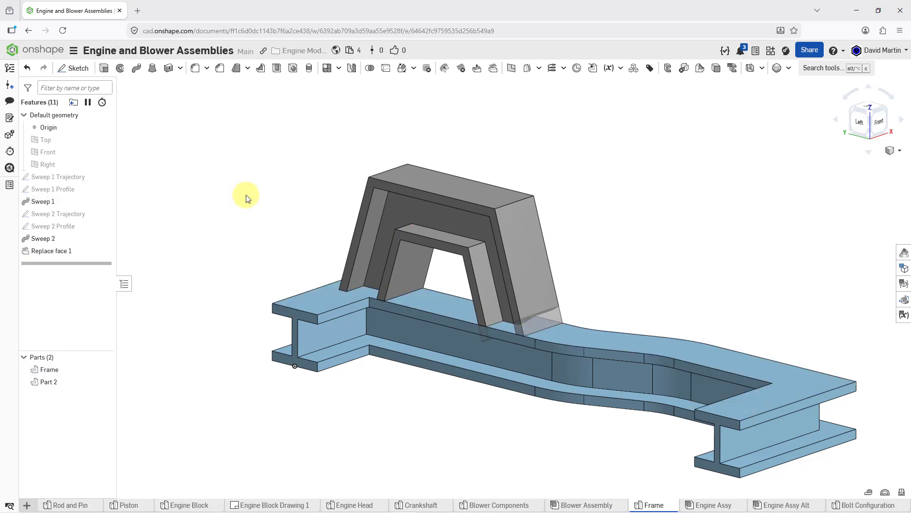
Unite the Frame rail and the trapezoidal Part 2 into one part with a Boolean union, without keeping the tools
mouse_move(339, 200)
right_mouse_down()
mouse_move(362, 181)
mouse_move(343, 200)
right_mouse_up()
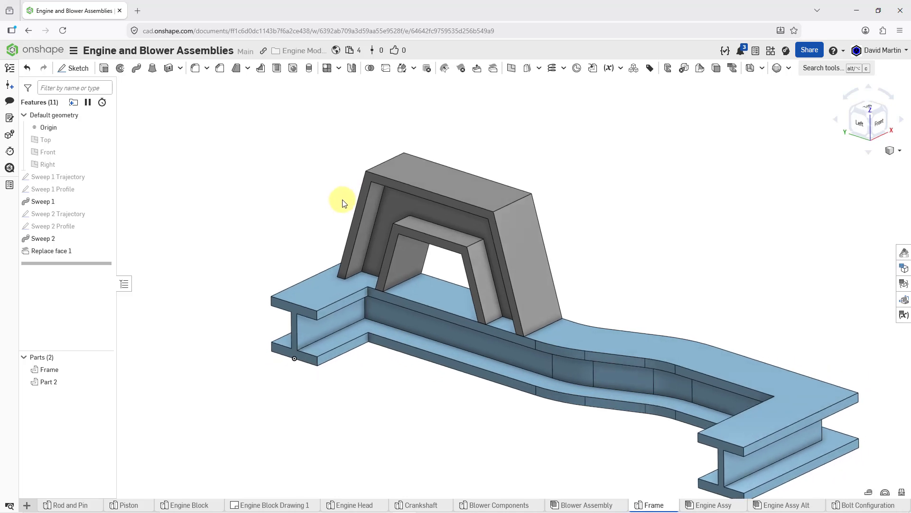
scroll(342, 199, "up", 1)
middle_click_drag(343, 199, 274, 138)
scroll(309, 321, "up", 2)
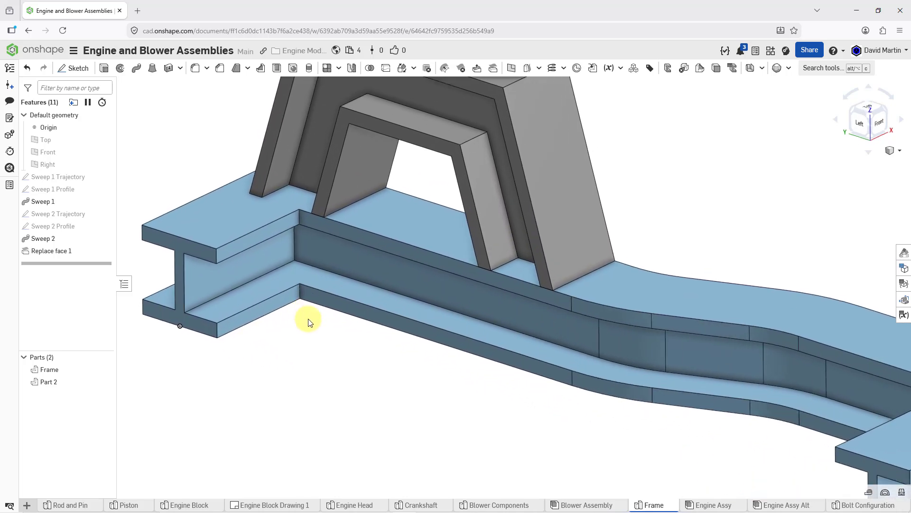
scroll(309, 322, "down", 3)
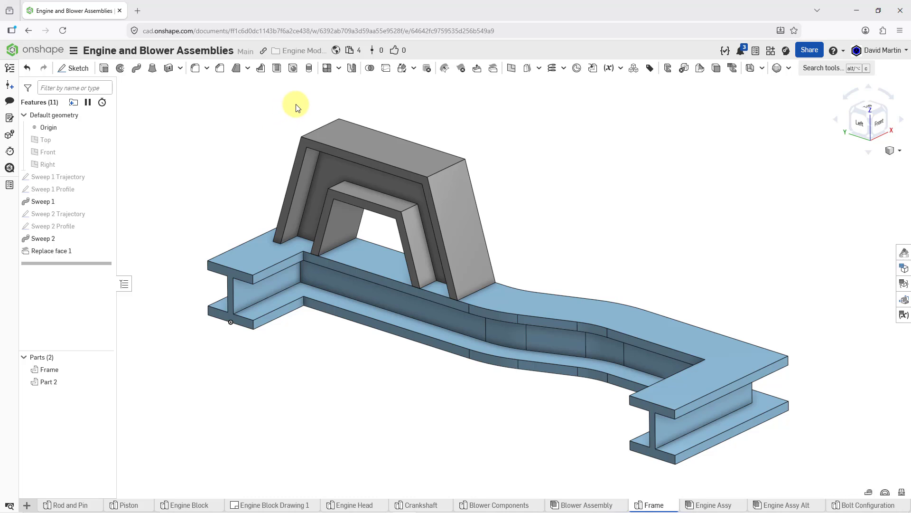
left_click(370, 70)
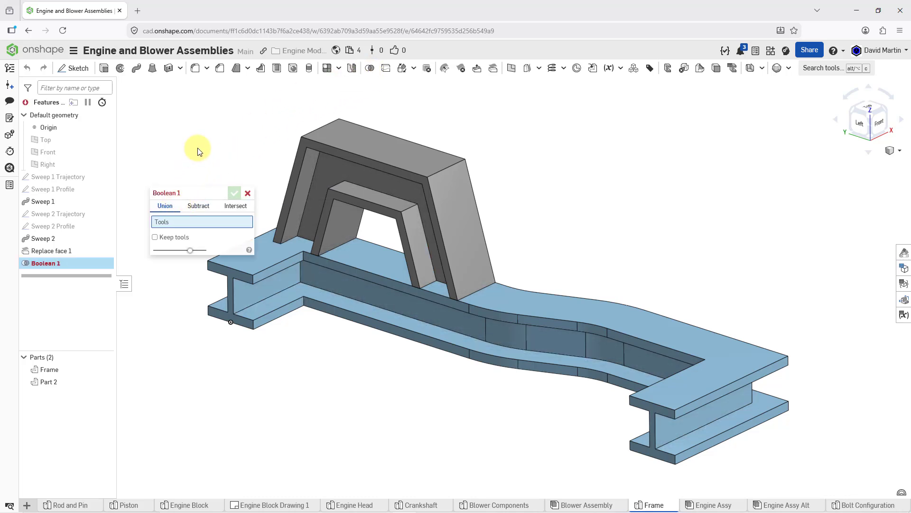
left_click(236, 296)
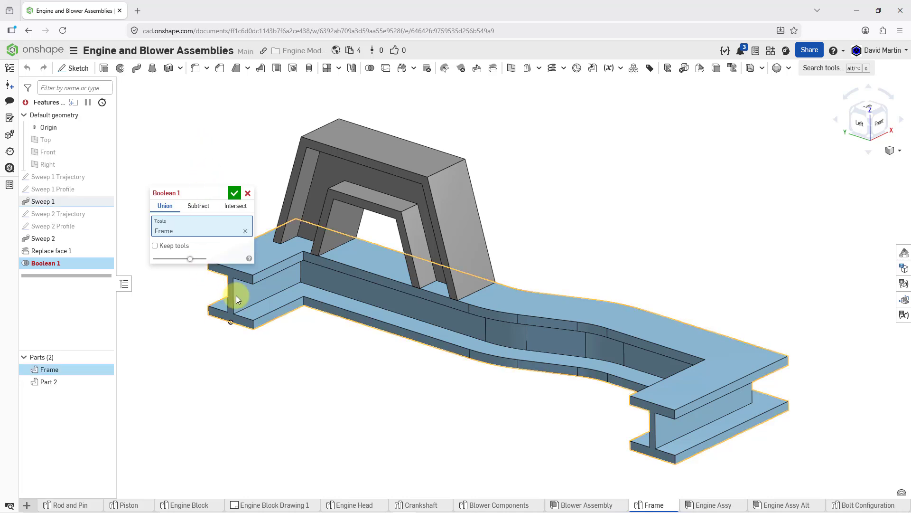
left_click(304, 151)
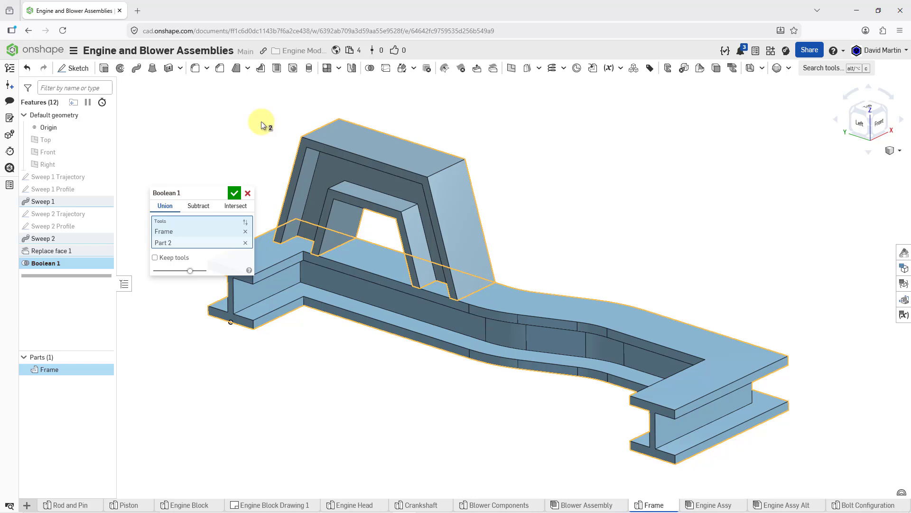
left_click(233, 193)
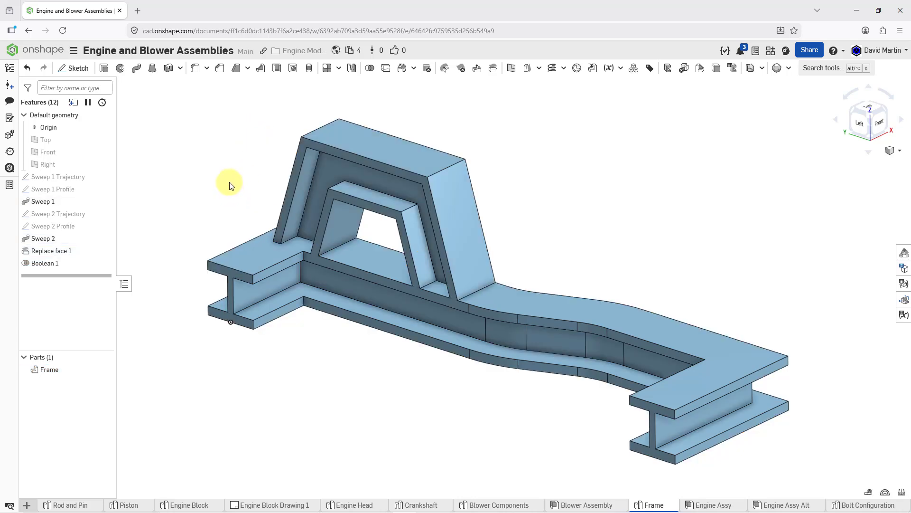